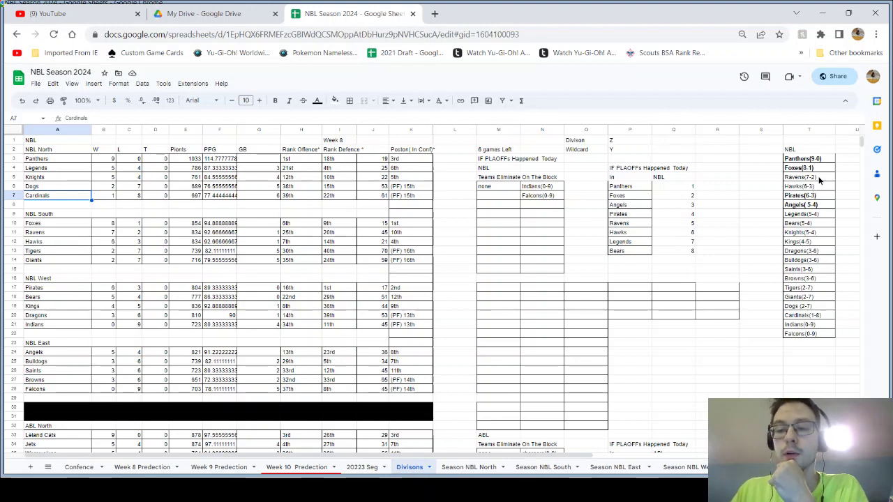
- Review the NBL standings list from the Ravens down to the Falcons, along with the NBL teams on the elimination block
{"action": "left_click_drag", "start_coordinate": [821, 179], "coordinate": [823, 188]}
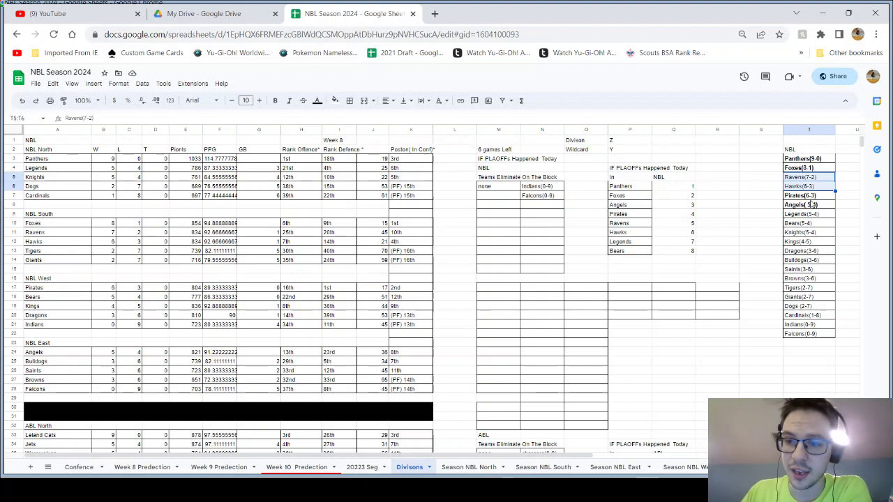
{"action": "left_click_drag", "start_coordinate": [807, 217], "coordinate": [807, 233]}
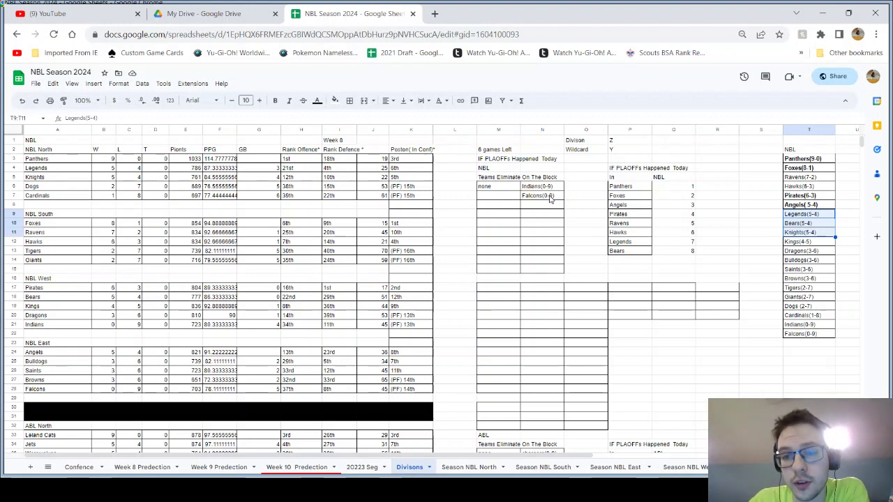
{"action": "left_click", "coordinate": [801, 319]}
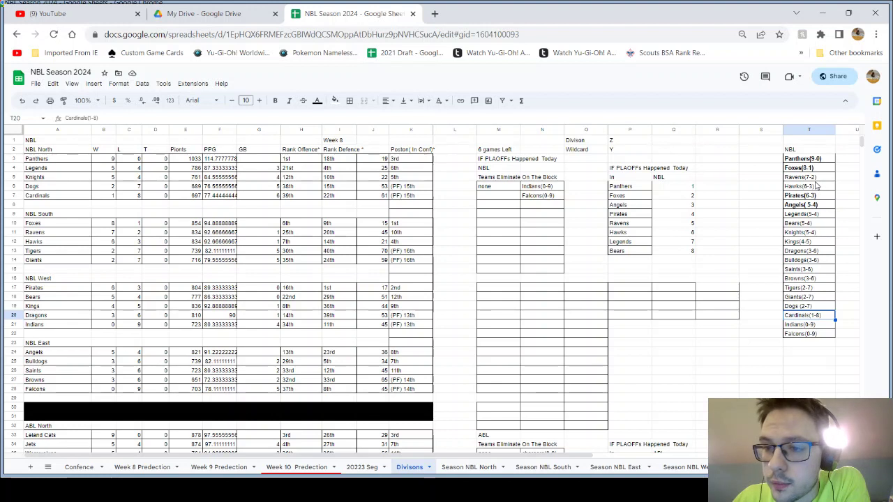
{"action": "left_click_drag", "start_coordinate": [810, 217], "coordinate": [811, 235]}
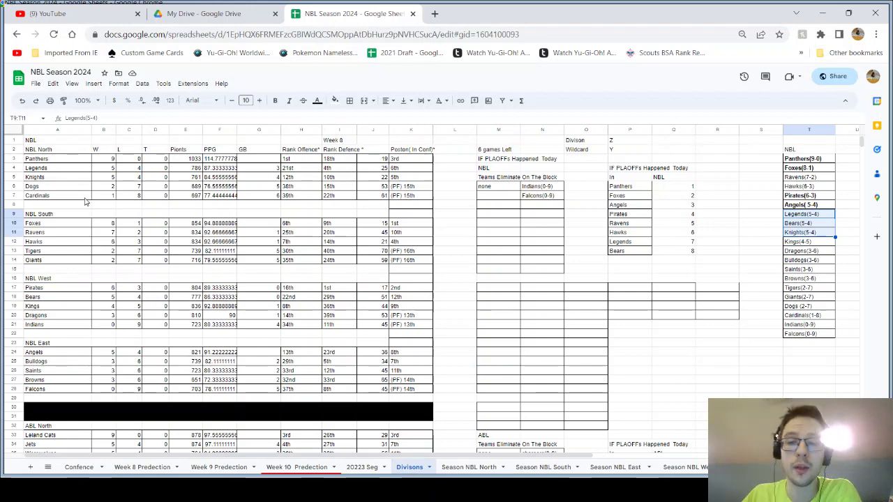
{"action": "scroll", "coordinate": [649, 327], "scroll_direction": "down", "scroll_amount": 1}
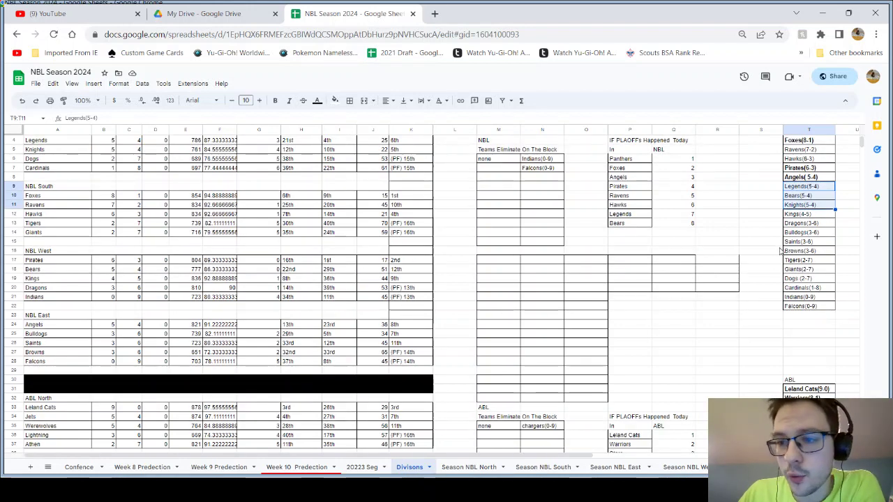
{"action": "left_click_drag", "start_coordinate": [794, 300], "coordinate": [797, 311]}
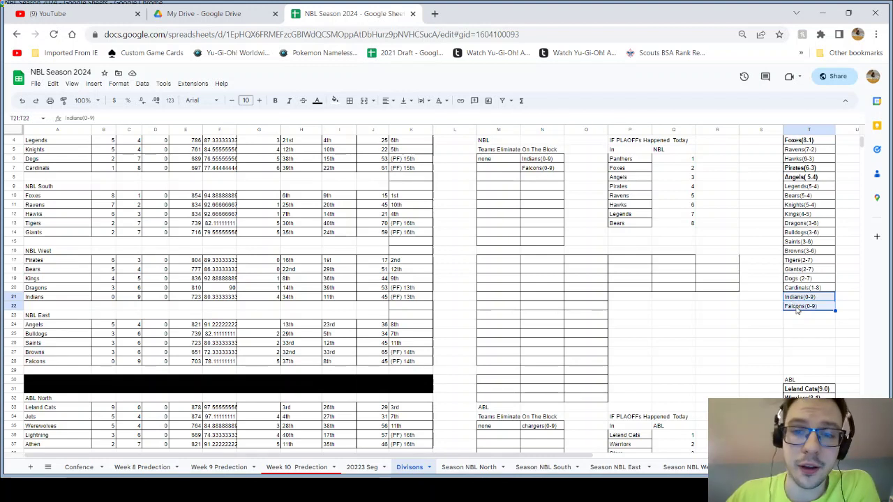
{"action": "left_click", "coordinate": [552, 161]}
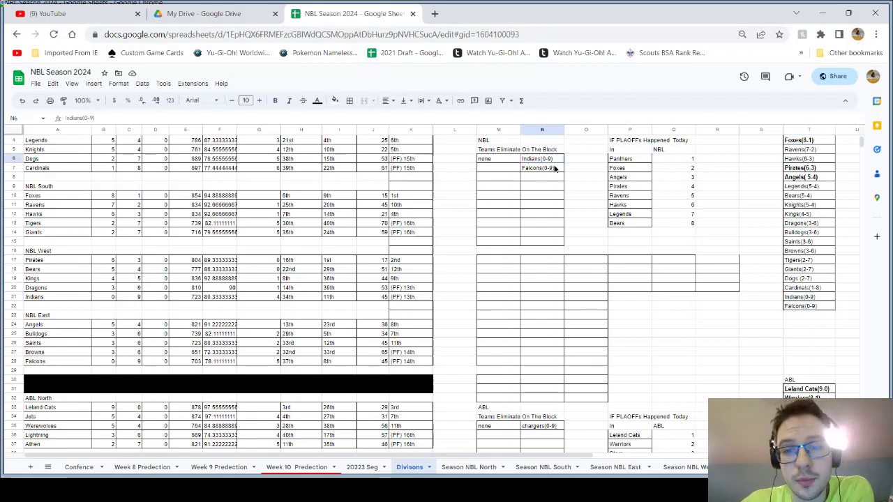
{"action": "left_click_drag", "start_coordinate": [554, 168], "coordinate": [556, 170]}
- Check the ABL elimination block and the Chargers' win-loss record in the ABL West standings
{"action": "scroll", "coordinate": [641, 254], "scroll_direction": "down", "scroll_amount": 5}
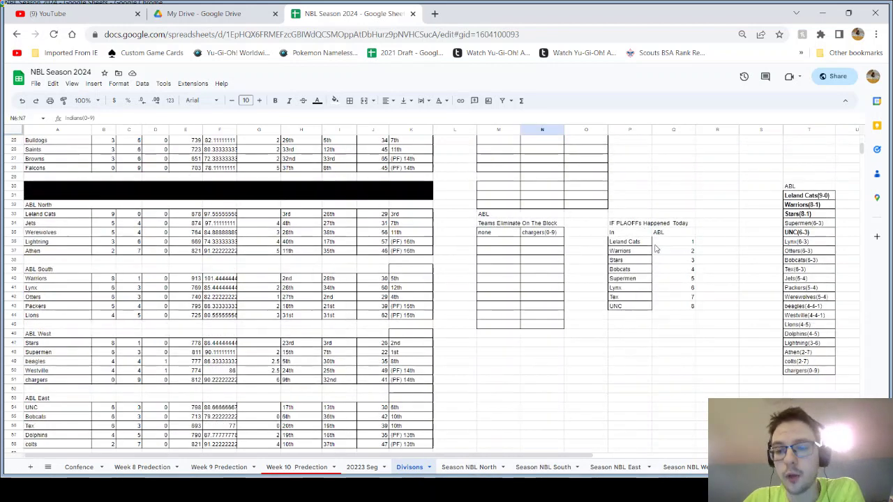
{"action": "scroll", "coordinate": [656, 248], "scroll_direction": "down", "scroll_amount": 3}
{"action": "scroll", "coordinate": [583, 208], "scroll_direction": "up", "scroll_amount": 2}
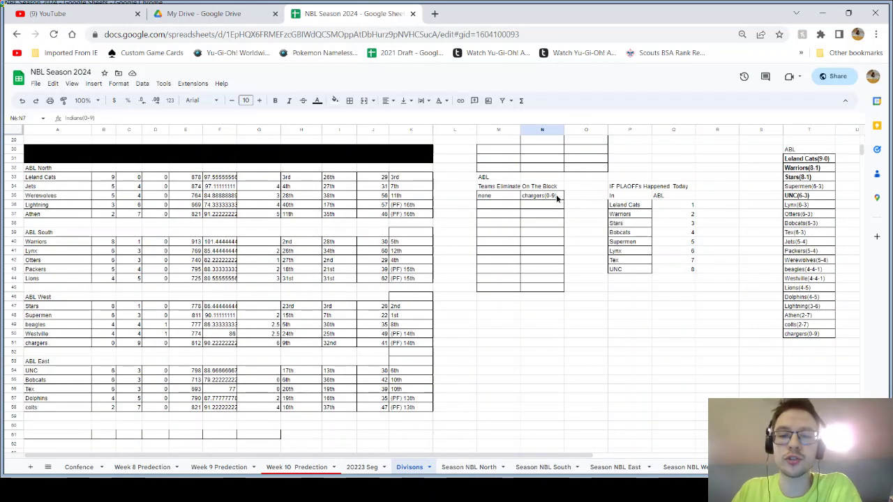
{"action": "left_click", "coordinate": [556, 198]}
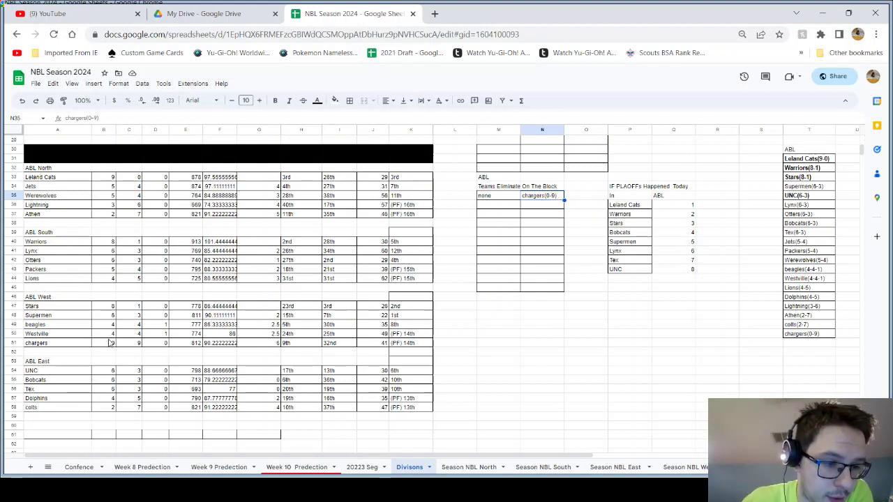
{"action": "left_click_drag", "start_coordinate": [91, 346], "coordinate": [139, 346]}
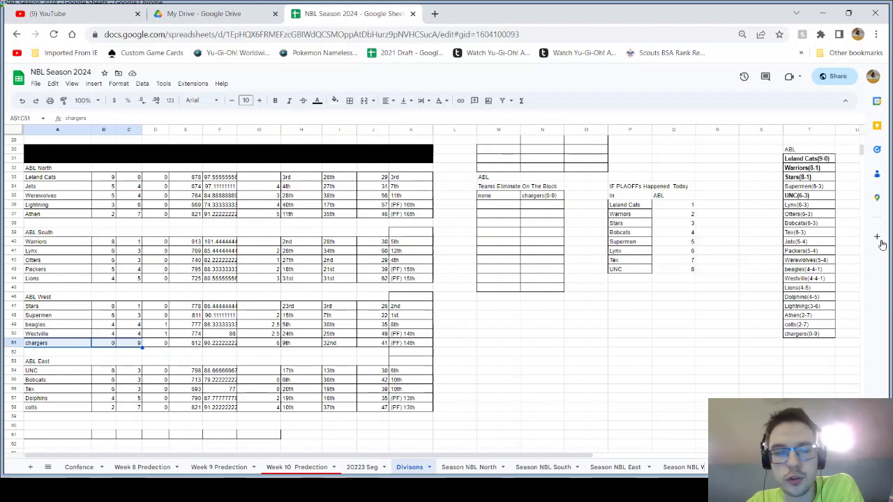
- Go through the ABL standings list from the Supermen to Tex, including UNC and the last-place Chargers
{"action": "left_click", "coordinate": [823, 187]}
{"action": "key", "text": "Down"}
{"action": "key", "text": "Down"}
{"action": "key", "text": "Down"}
{"action": "key", "text": "Down"}
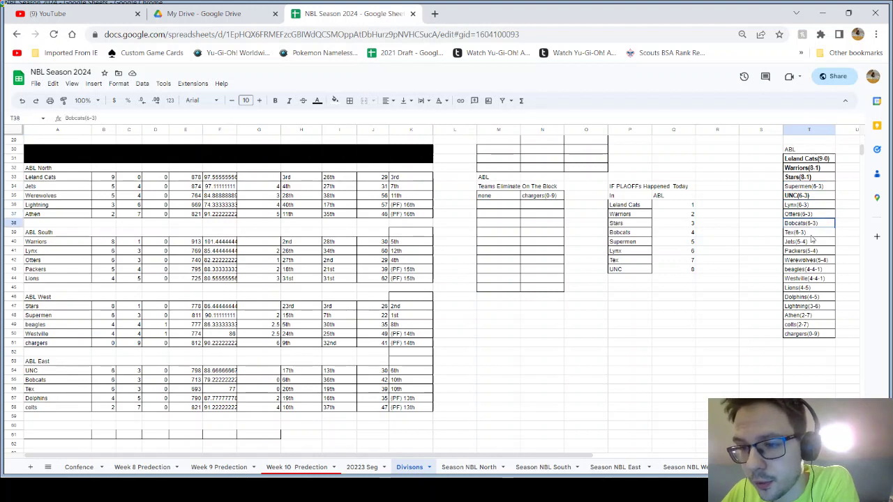
{"action": "key", "text": "Down"}
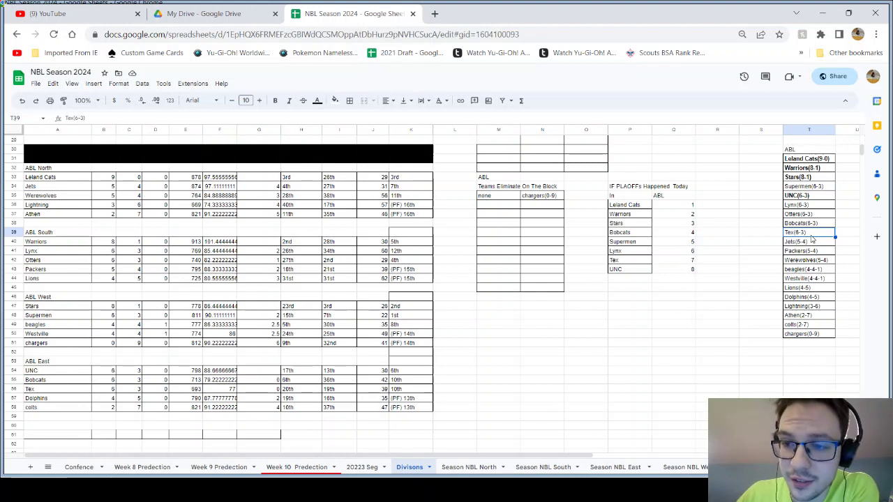
{"action": "left_click", "coordinate": [799, 197]}
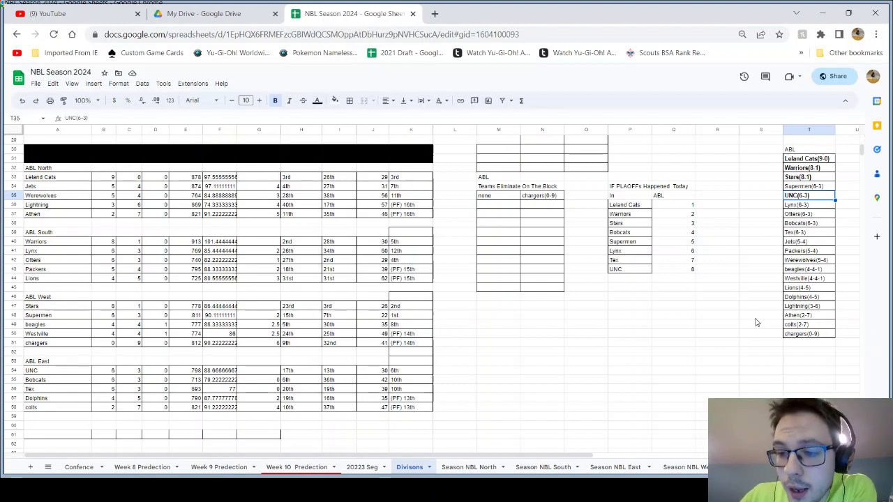
{"action": "left_click", "coordinate": [792, 335]}
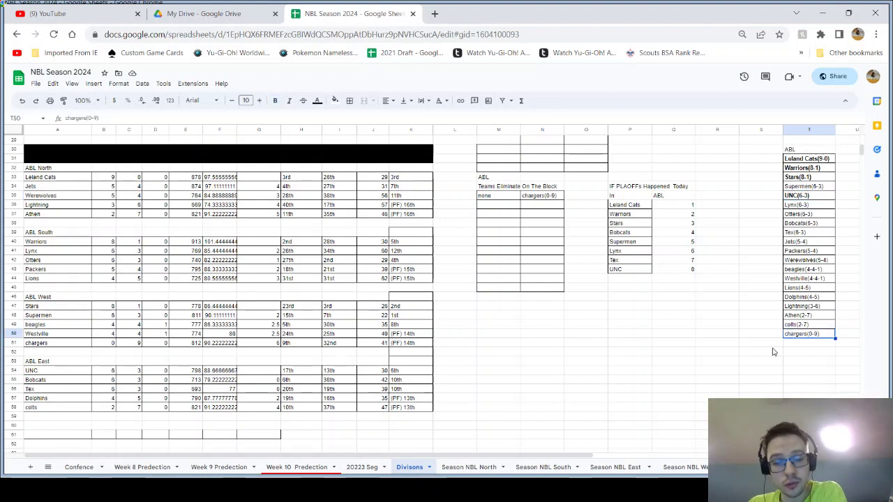
- Review the first predictor's season right and wrong totals and the most and fewest penalties on the Week 9 Predection sheet
{"action": "left_click", "coordinate": [362, 467]}
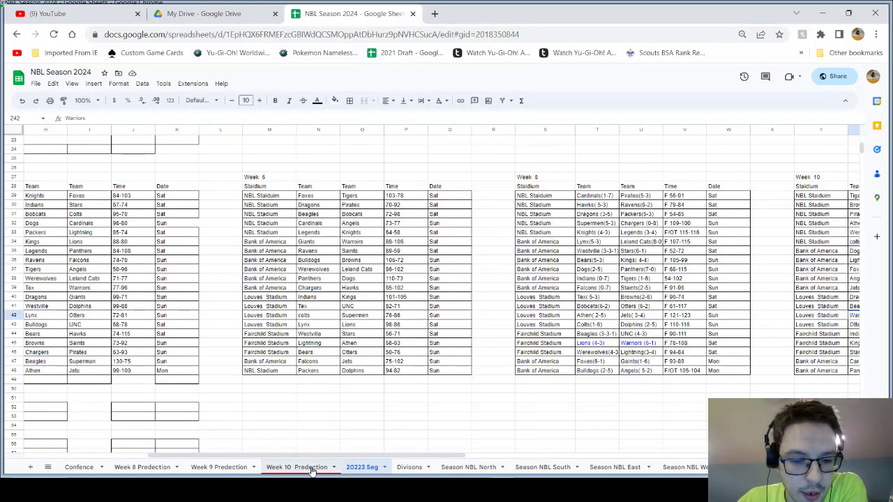
{"action": "left_click", "coordinate": [208, 468]}
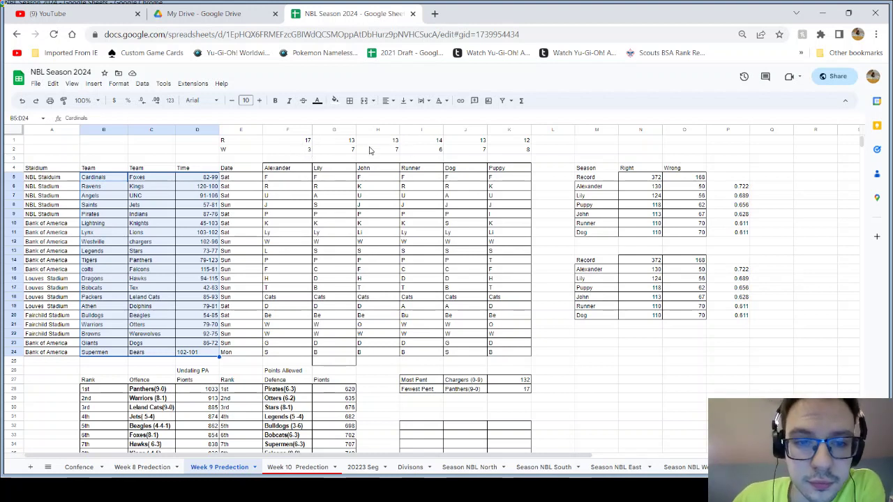
{"action": "left_click", "coordinate": [645, 272]}
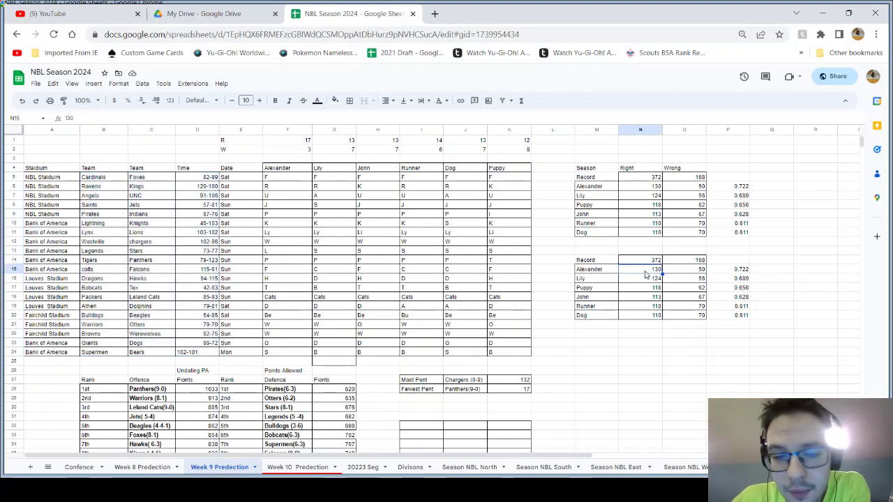
{"action": "left_click", "coordinate": [694, 271]}
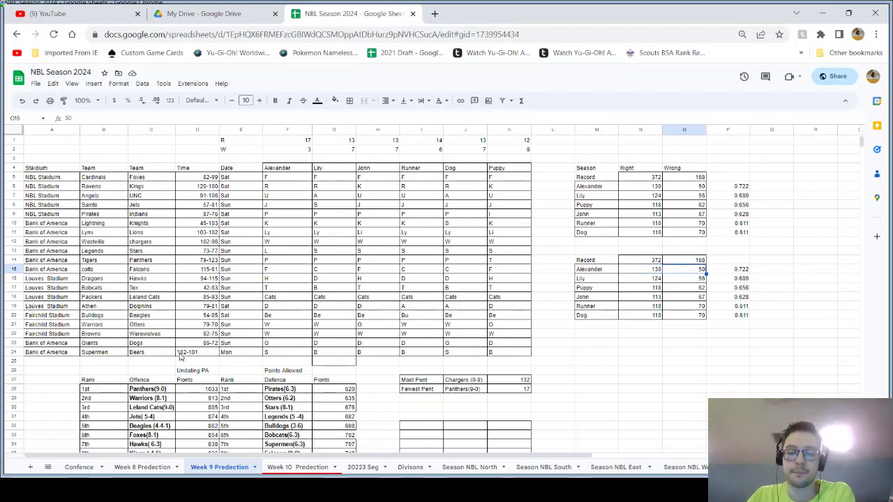
{"action": "left_click", "coordinate": [515, 392]}
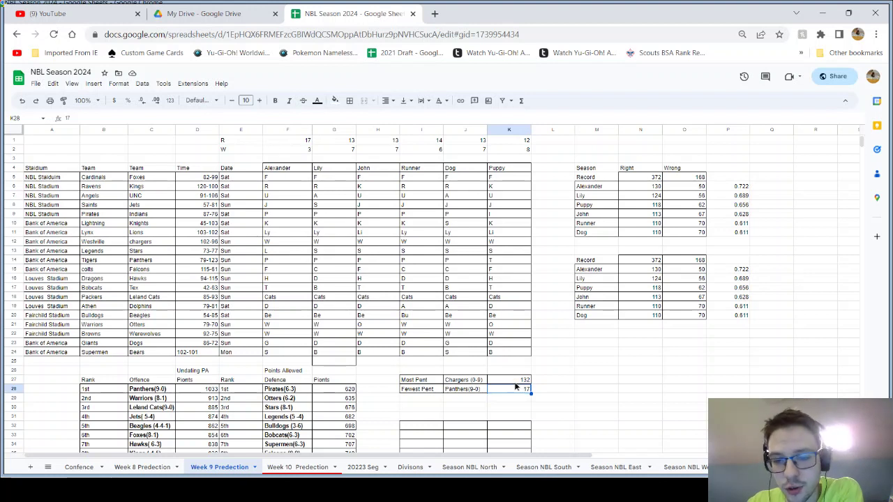
{"action": "left_click", "coordinate": [515, 382]}
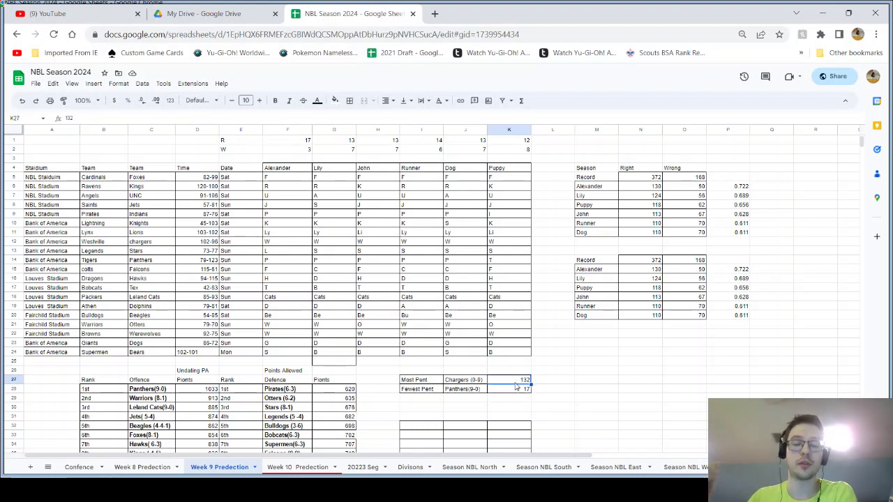
- Examine the opening Tigers–Legends matchup on the Week 10 Predection sheet
{"action": "left_click", "coordinate": [304, 465]}
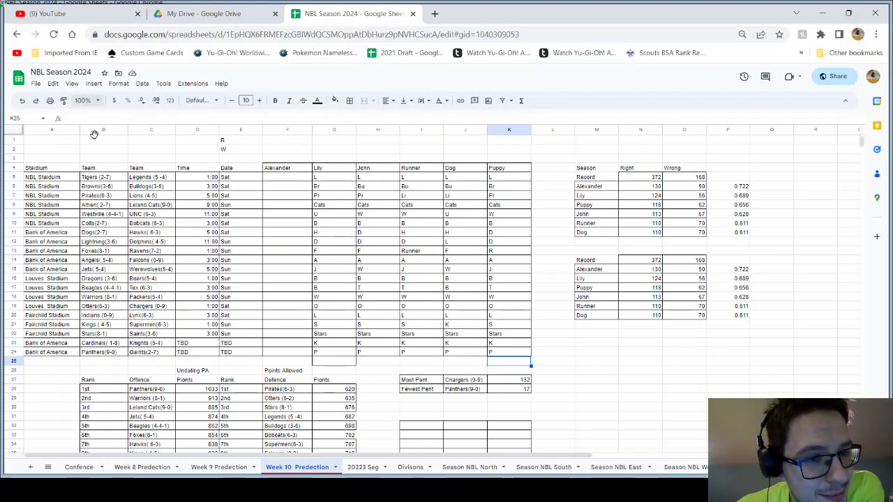
{"action": "left_click_drag", "start_coordinate": [122, 179], "coordinate": [134, 176]}
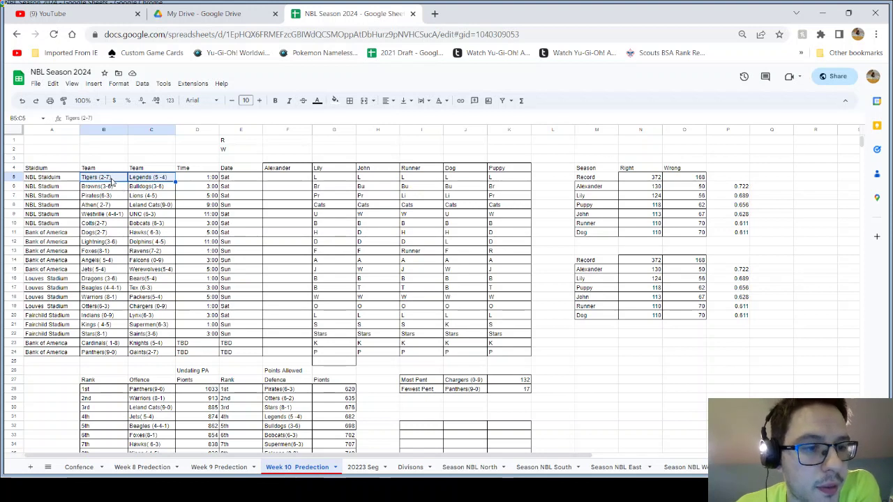
{"action": "left_click_drag", "start_coordinate": [112, 181], "coordinate": [149, 179]}
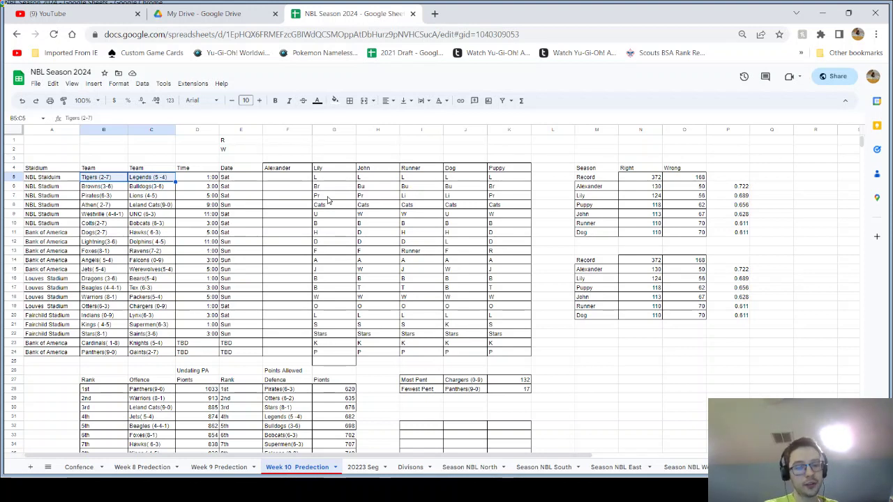
- Compare all predictors' Week 9 picks for the Tigers–Panthers game, including the last predictor's pick
{"action": "left_click", "coordinate": [242, 467]}
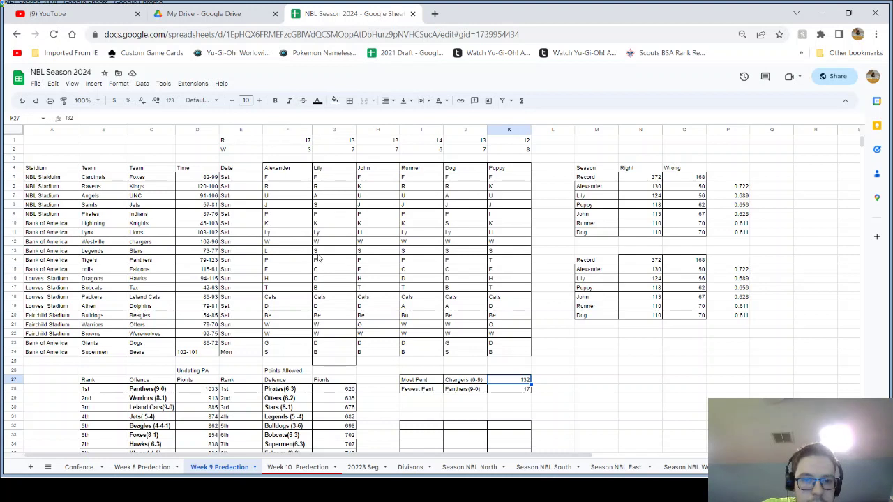
{"action": "left_click_drag", "start_coordinate": [308, 262], "coordinate": [411, 269]}
{"action": "left_click", "coordinate": [502, 263], "text": "shift"}
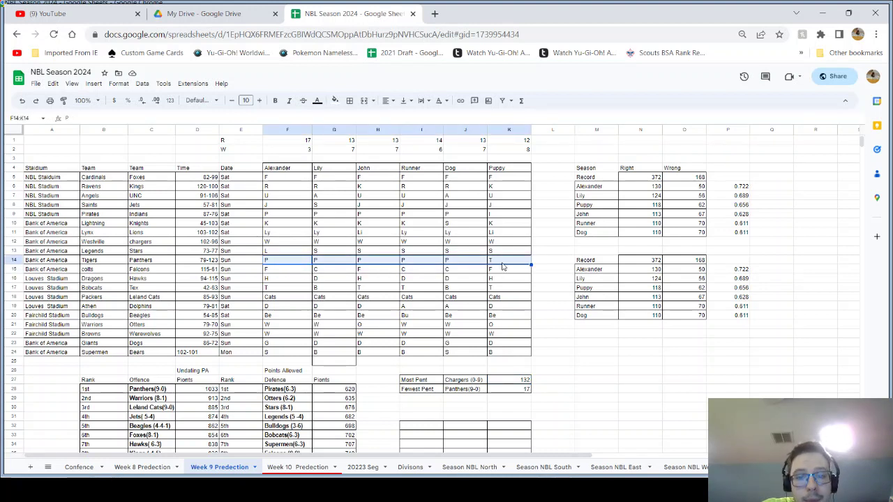
{"action": "left_click", "coordinate": [502, 263]}
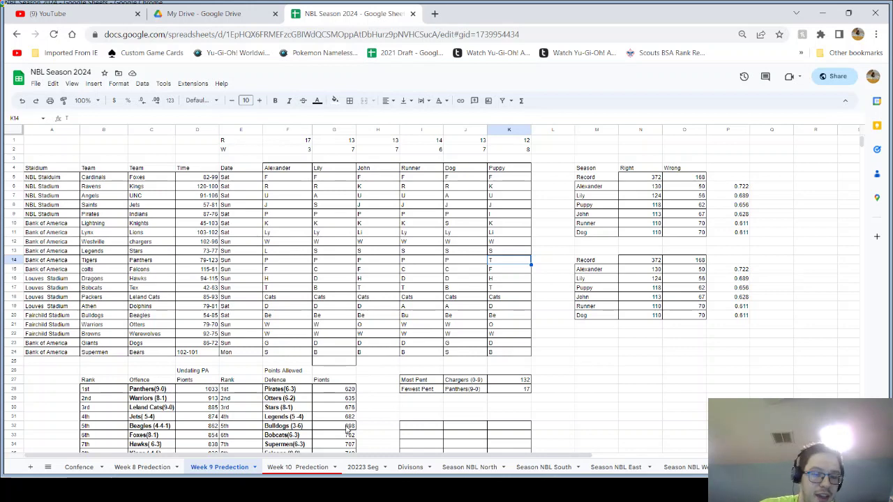
- Enter L as the first predictor's Week 10 pick for the Tigers–Legends game
{"action": "left_click", "coordinate": [297, 467]}
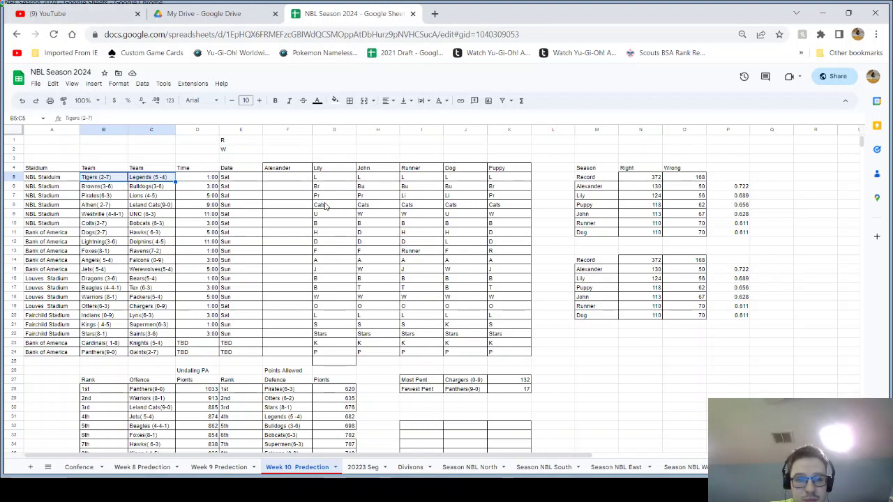
{"action": "left_click", "coordinate": [292, 180]}
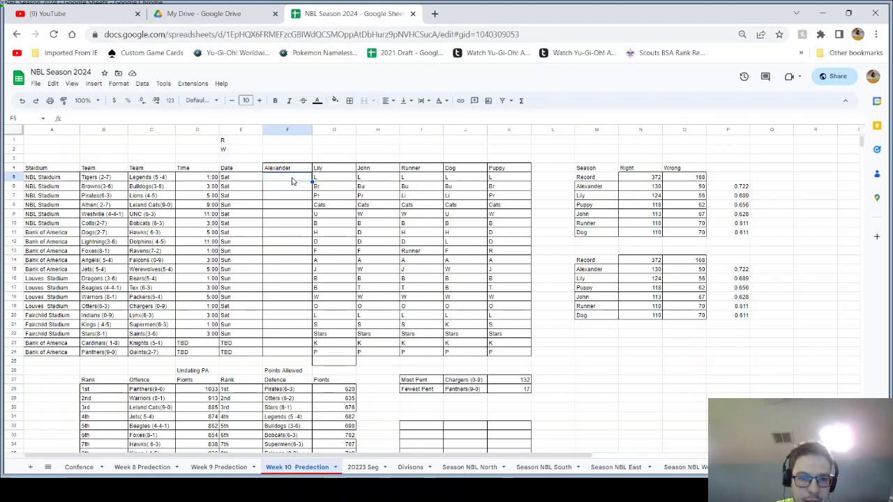
{"action": "type", "text": "L"}
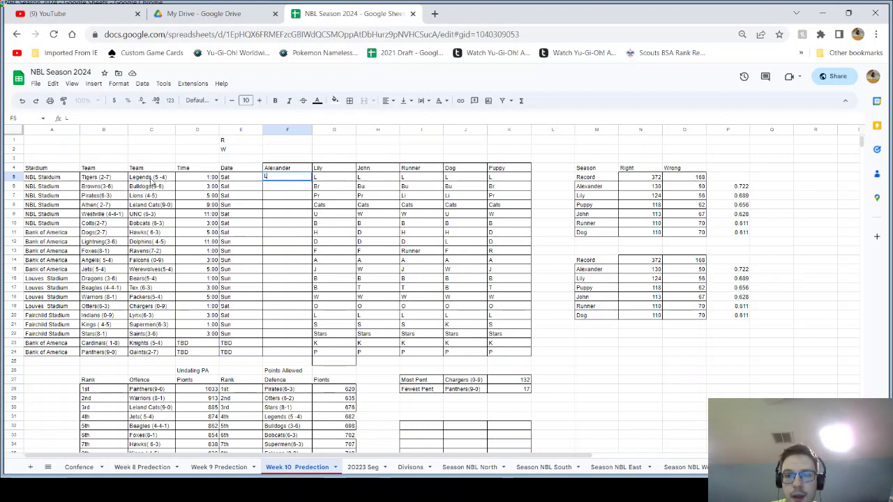
- Compare the Week 10 Browns–Bulldogs matchup with the Browns' Week 9 game against the Werewolves
{"action": "left_click_drag", "start_coordinate": [118, 186], "coordinate": [143, 187]}
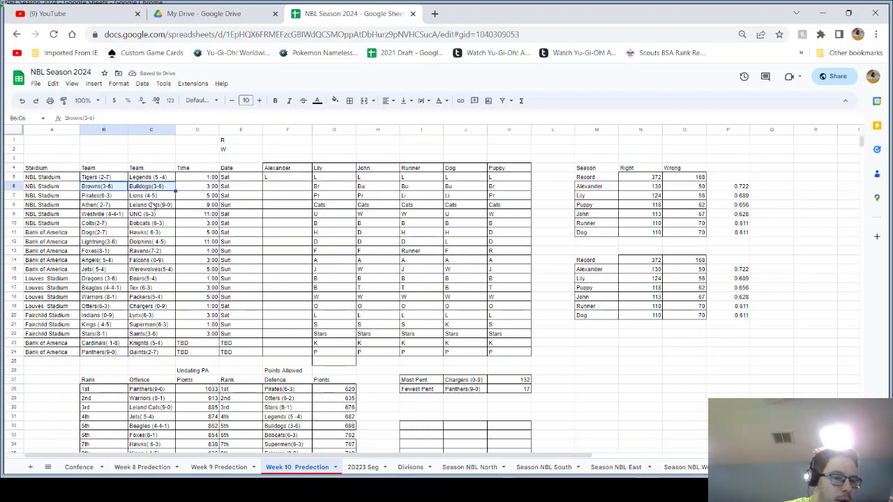
{"action": "left_click", "coordinate": [244, 472]}
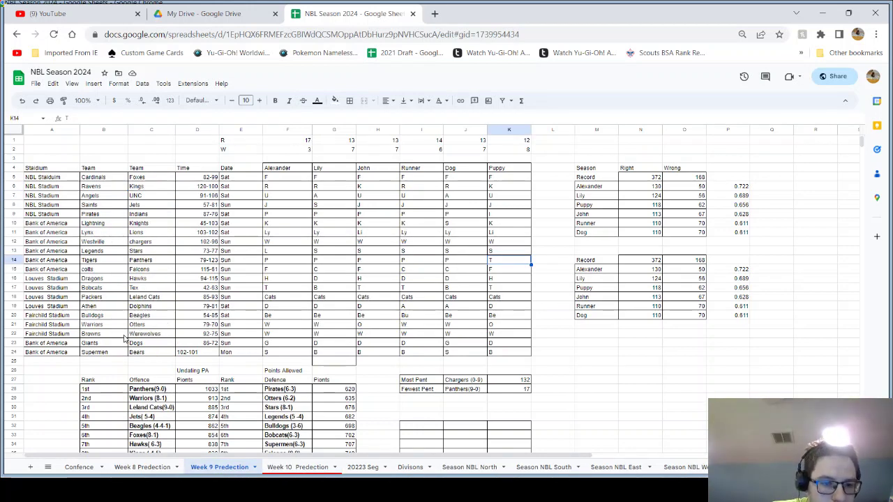
{"action": "left_click_drag", "start_coordinate": [126, 335], "coordinate": [145, 335]}
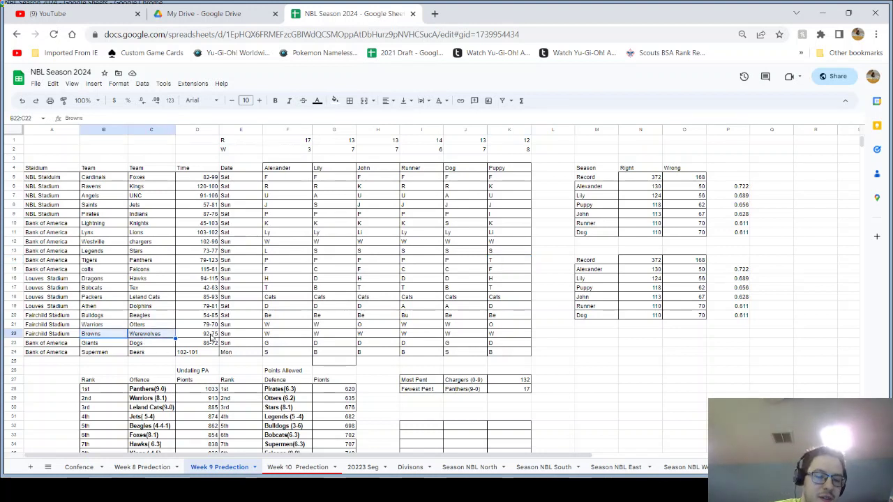
{"action": "left_click", "coordinate": [314, 466]}
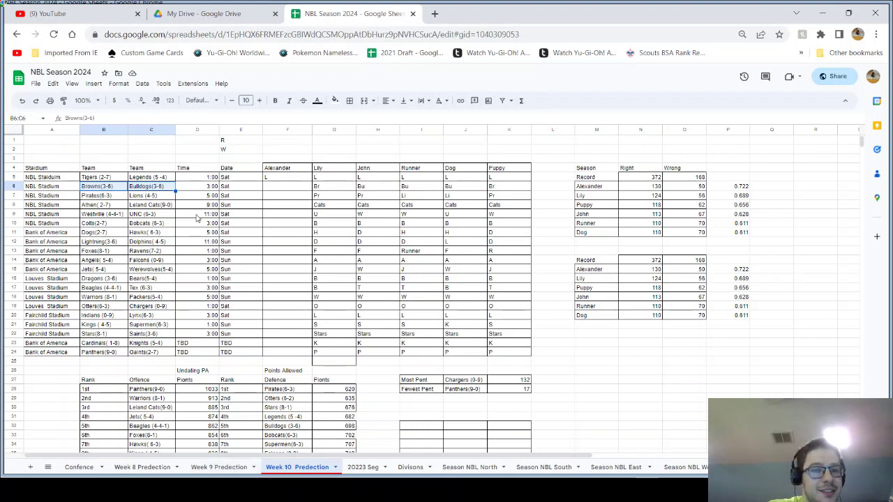
- Search the Week 10 Predection sheet for "bro" and check the Browns' offence and defence rankings
{"action": "left_click", "coordinate": [271, 189]}
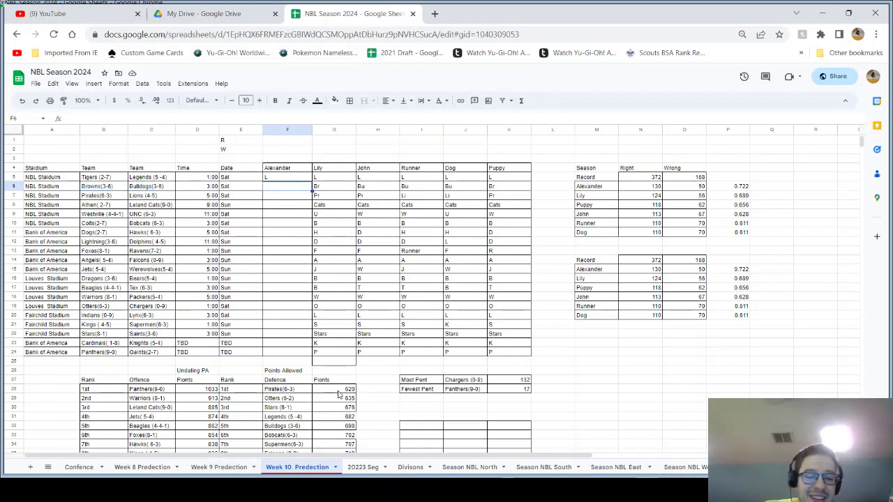
{"action": "scroll", "coordinate": [262, 319], "scroll_direction": "down", "scroll_amount": 3}
{"action": "scroll", "coordinate": [219, 317], "scroll_direction": "up", "scroll_amount": 3}
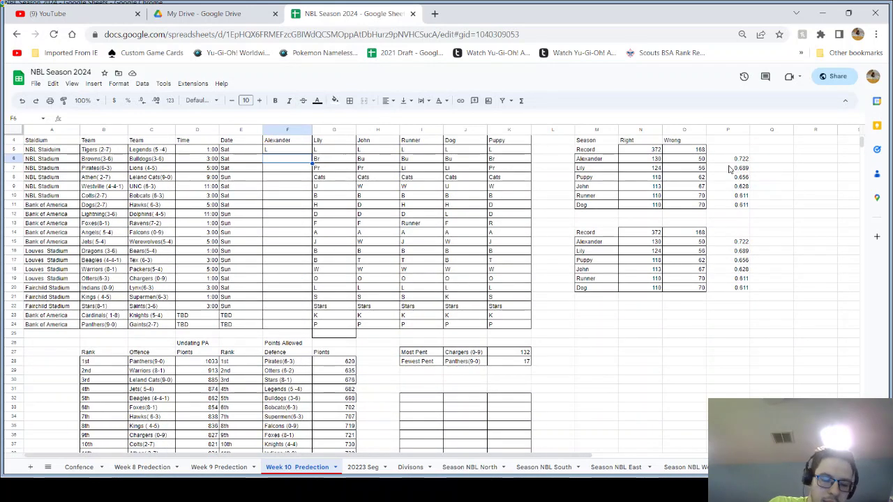
{"action": "key", "text": "ctrl+f"}
{"action": "type", "text": "br"}
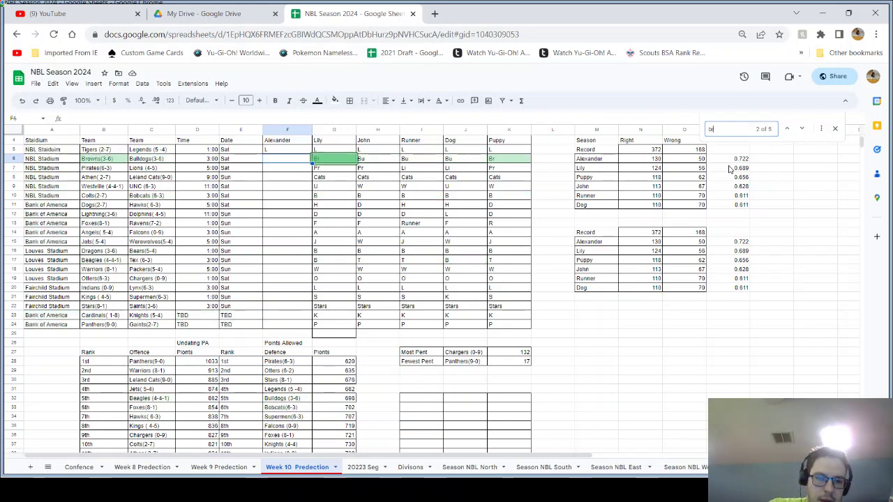
{"action": "scroll", "coordinate": [617, 248], "scroll_direction": "down", "scroll_amount": 6}
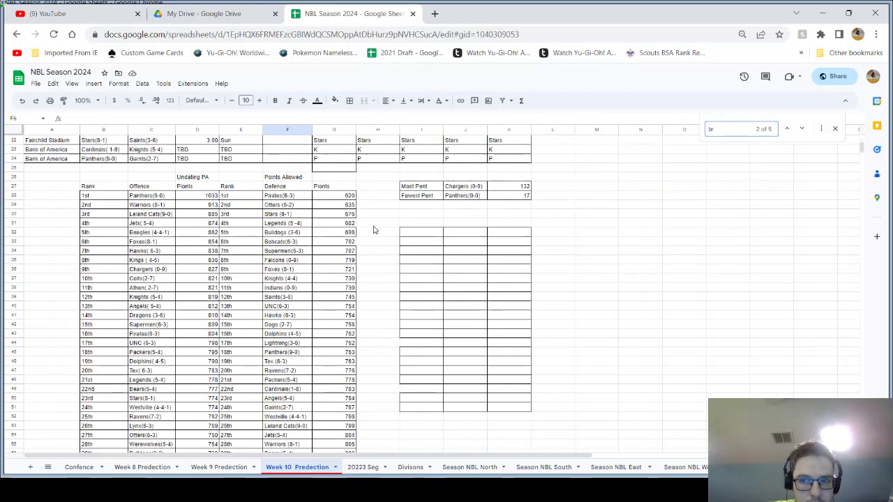
{"action": "scroll", "coordinate": [372, 229], "scroll_direction": "up", "scroll_amount": 3}
{"action": "type", "text": "o"}
{"action": "scroll", "coordinate": [408, 189], "scroll_direction": "down", "scroll_amount": 8}
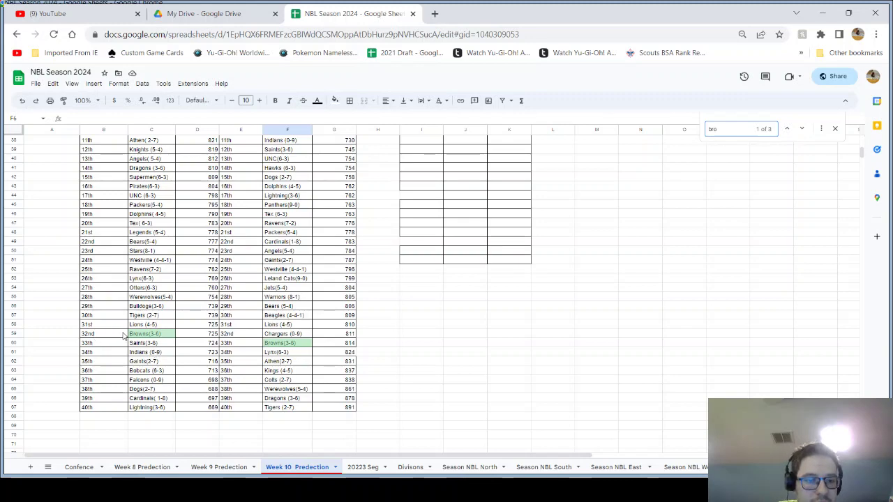
{"action": "scroll", "coordinate": [313, 342], "scroll_direction": "up", "scroll_amount": 2}
{"action": "scroll", "coordinate": [313, 341], "scroll_direction": "up", "scroll_amount": 10}
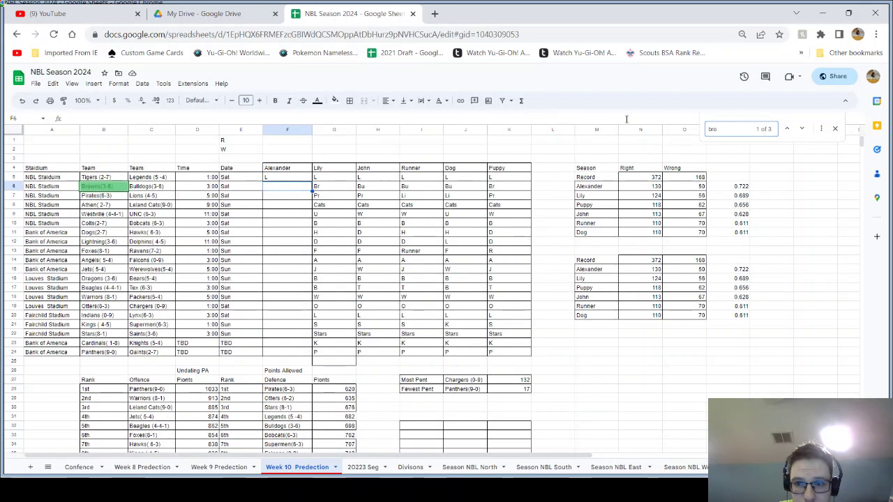
- Search the sheet for "bul" to check the Bulldogs' rankings and enter Bu as the first predictor's Browns–Bulldogs pick
{"action": "key", "text": "BackSpace"}
{"action": "key", "text": "BackSpace"}
{"action": "key", "text": "BackSpace"}
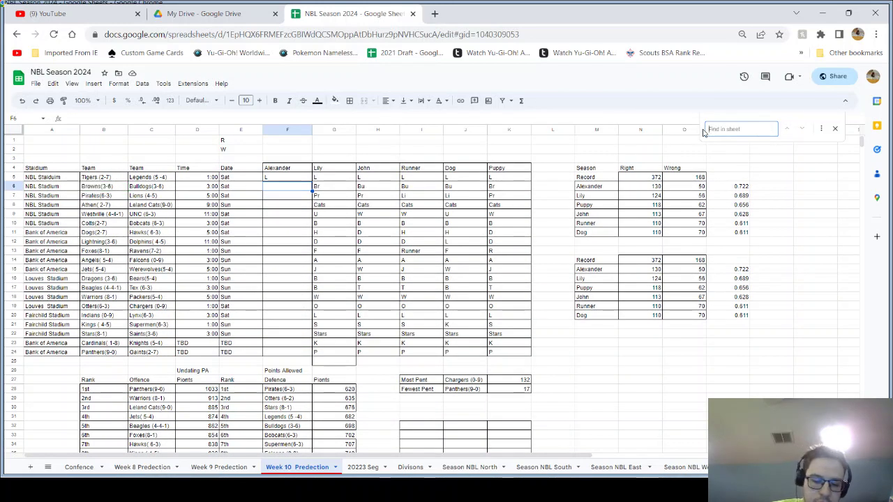
{"action": "type", "text": "bul"}
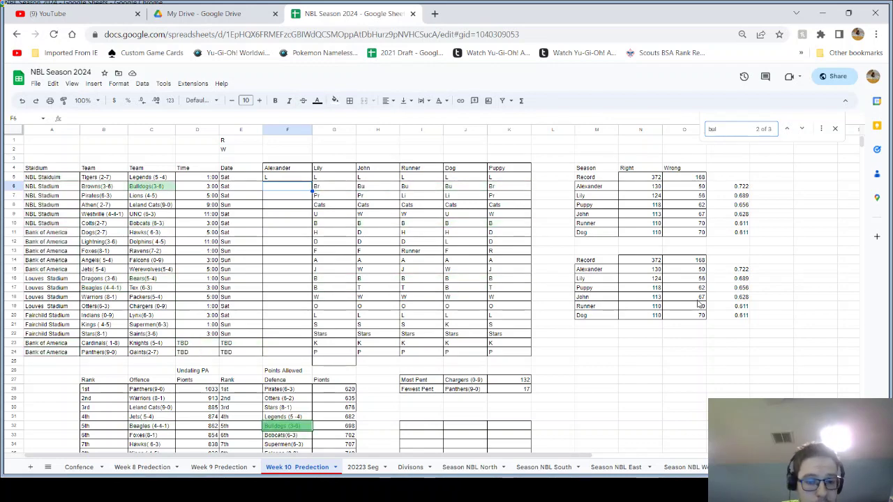
{"action": "scroll", "coordinate": [696, 298], "scroll_direction": "down", "scroll_amount": 10}
{"action": "scroll", "coordinate": [670, 281], "scroll_direction": "up", "scroll_amount": 10}
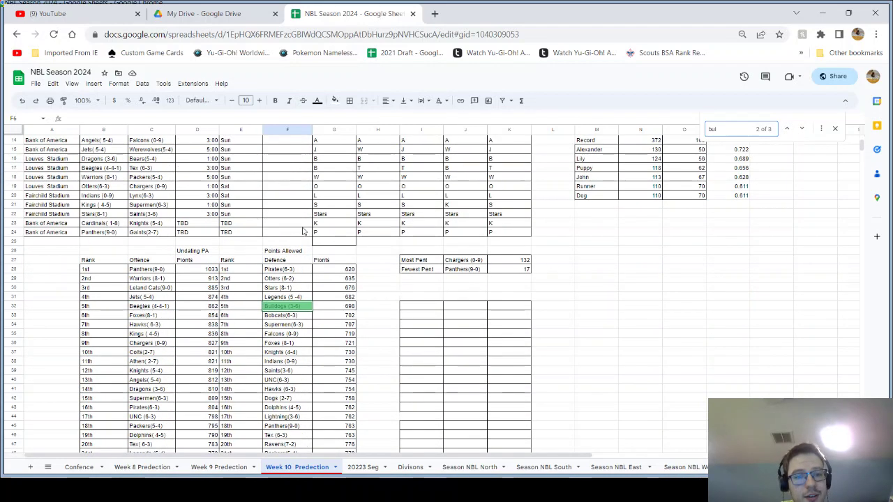
{"action": "left_click", "coordinate": [274, 188]}
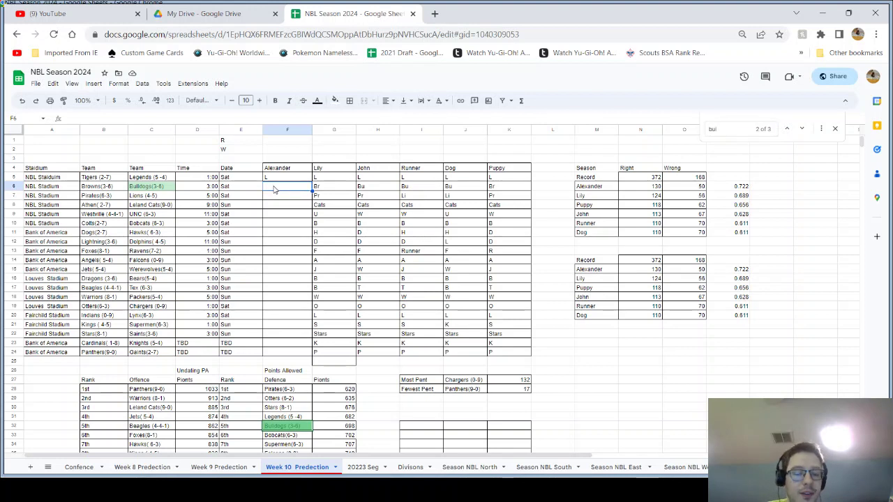
{"action": "type", "text": "Bu"}
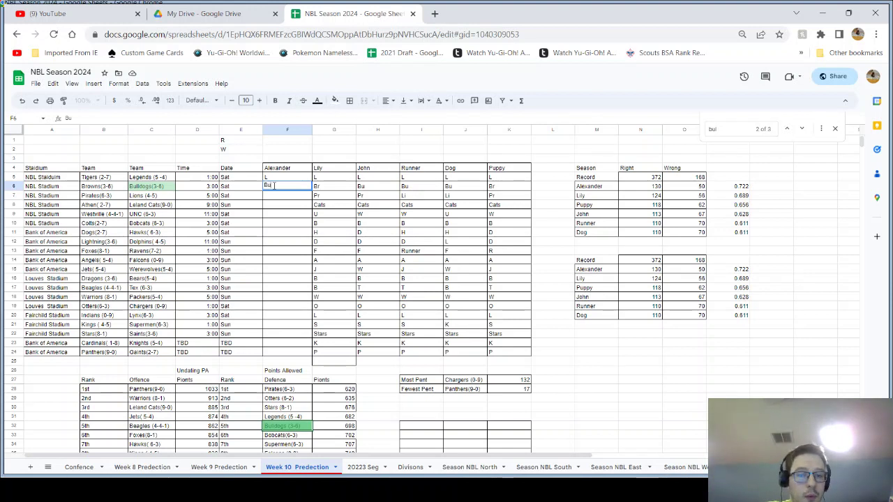
- Clear the sheet search and look through the NBL North, South, East and West season sheets for the Pirates–Lions game
{"action": "left_click_drag", "start_coordinate": [102, 200], "coordinate": [150, 199]}
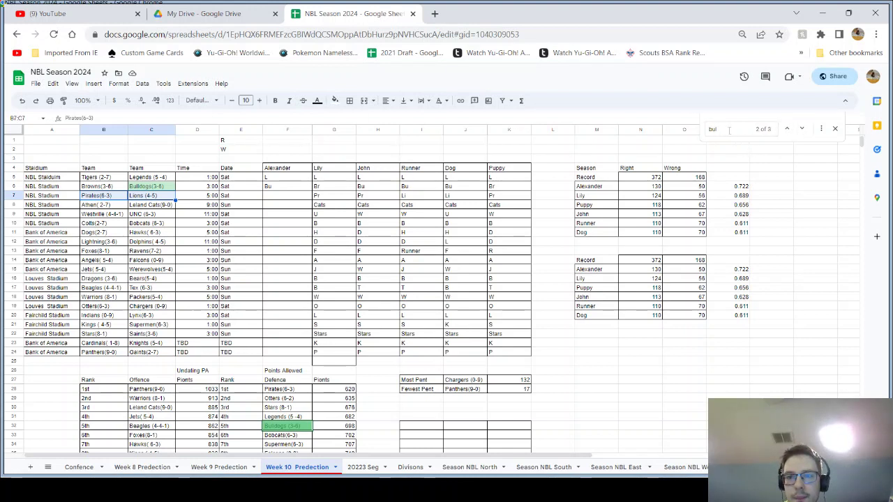
{"action": "key", "text": "ctrl+f"}
{"action": "key", "text": "BackSpace"}
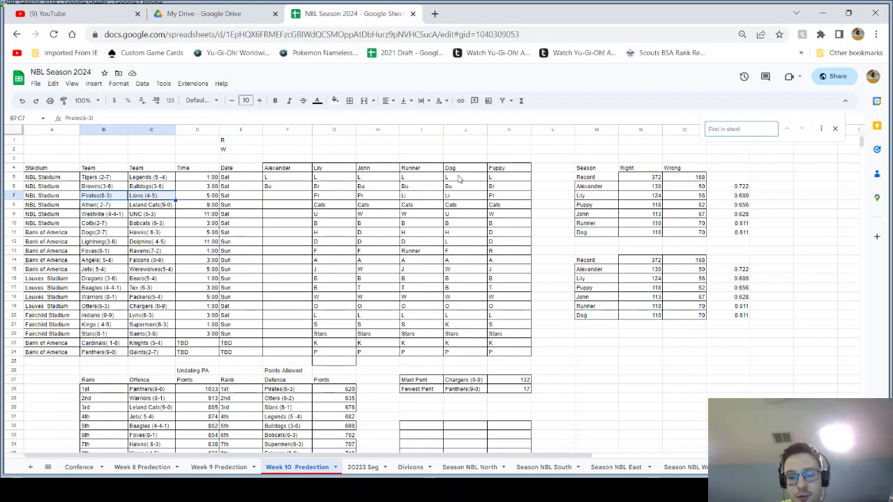
{"action": "left_click", "coordinate": [464, 466]}
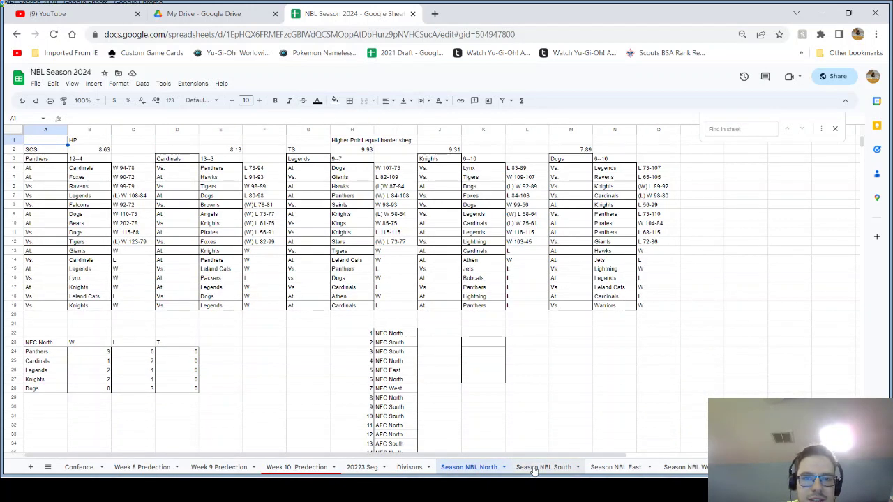
{"action": "left_click", "coordinate": [536, 470]}
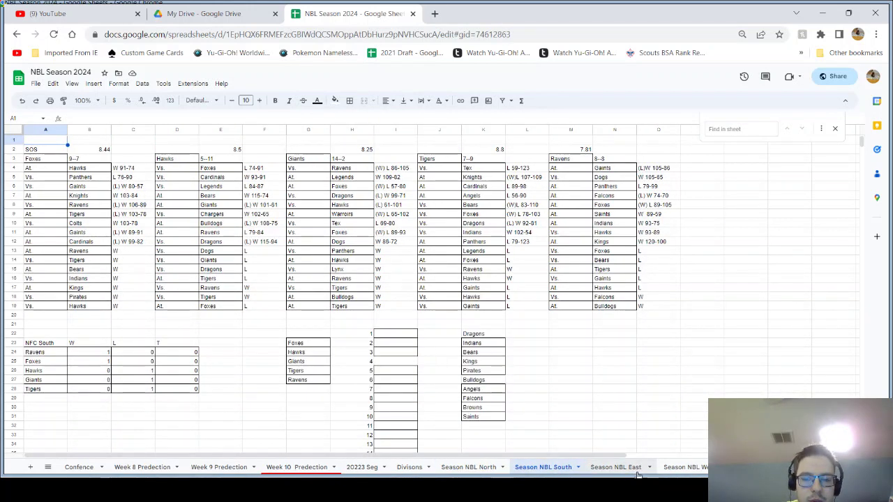
{"action": "left_click", "coordinate": [638, 472]}
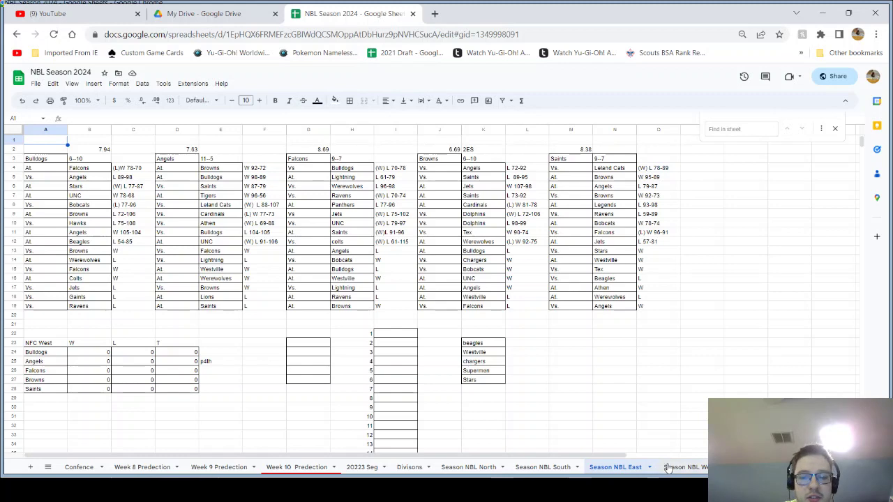
{"action": "left_click", "coordinate": [669, 467]}
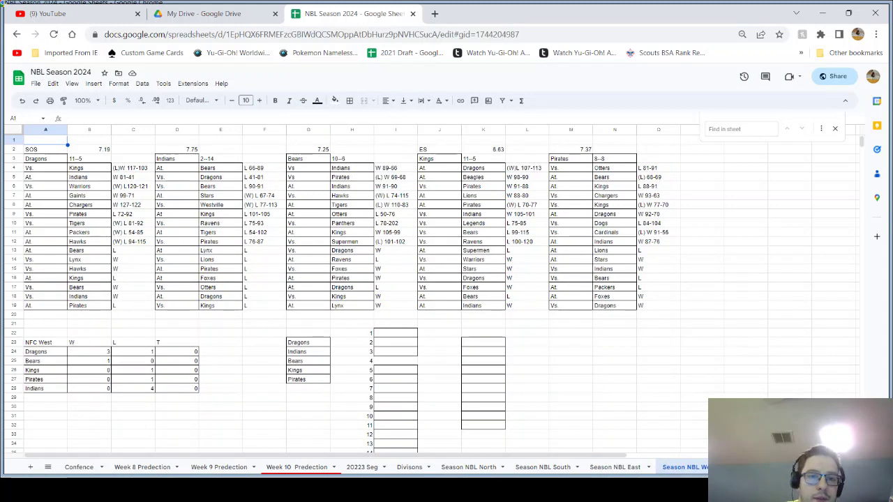
- Look through the ABL North, East, South and West season sheets, and return to the Week 10 Predection sheet
{"action": "key", "text": "ctrl+Page_Down"}
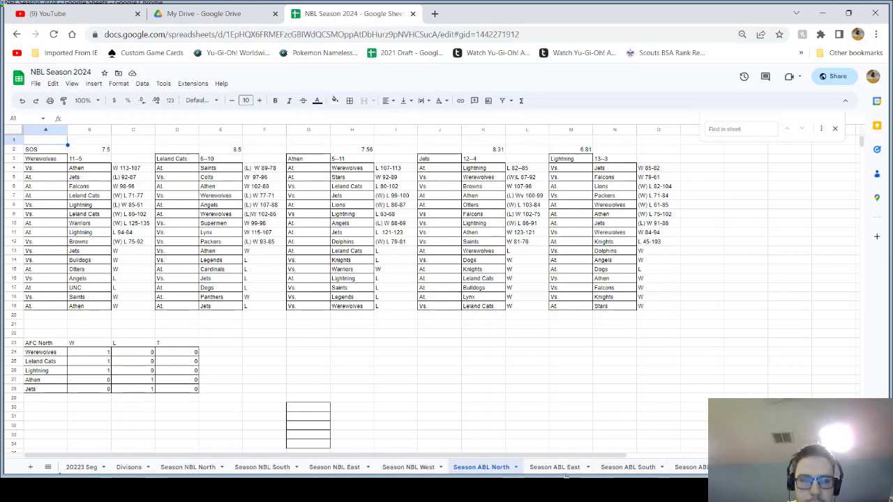
{"action": "left_click", "coordinate": [576, 467]}
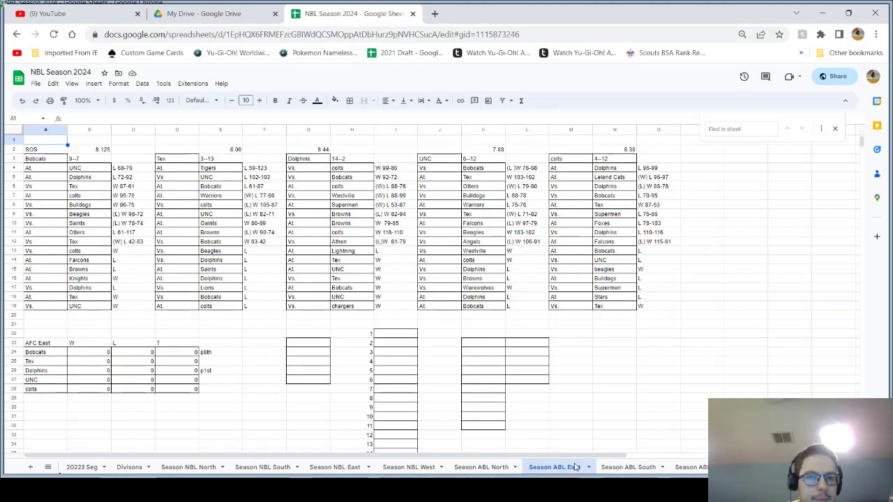
{"action": "left_click", "coordinate": [617, 468]}
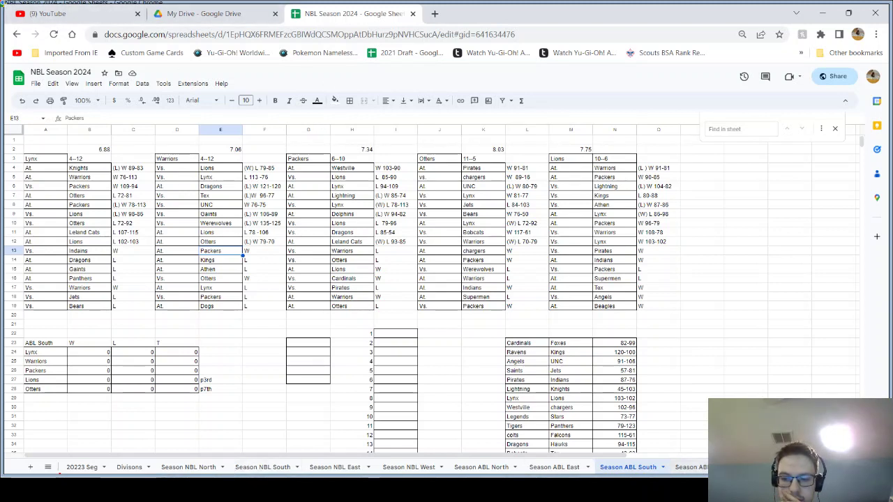
{"action": "key", "text": "ctrl+shift+Page_Down"}
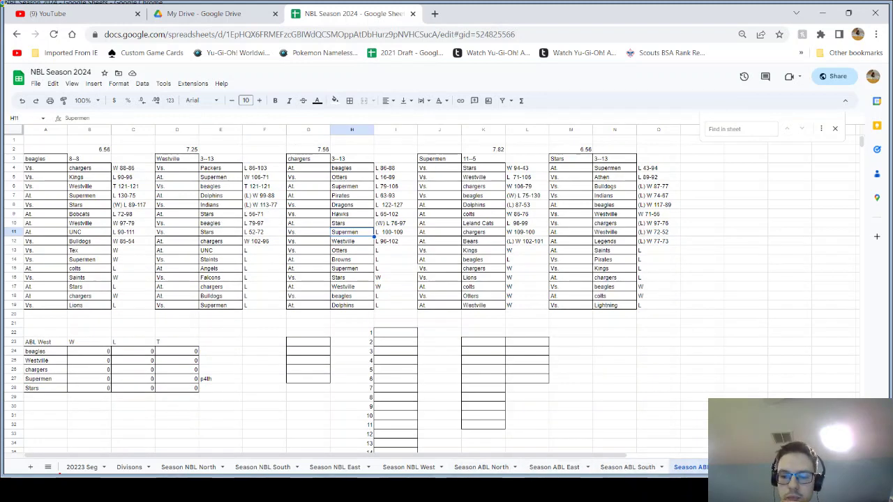
{"action": "scroll", "coordinate": [324, 467], "scroll_direction": "left", "scroll_amount": 3}
{"action": "left_click", "coordinate": [324, 466]}
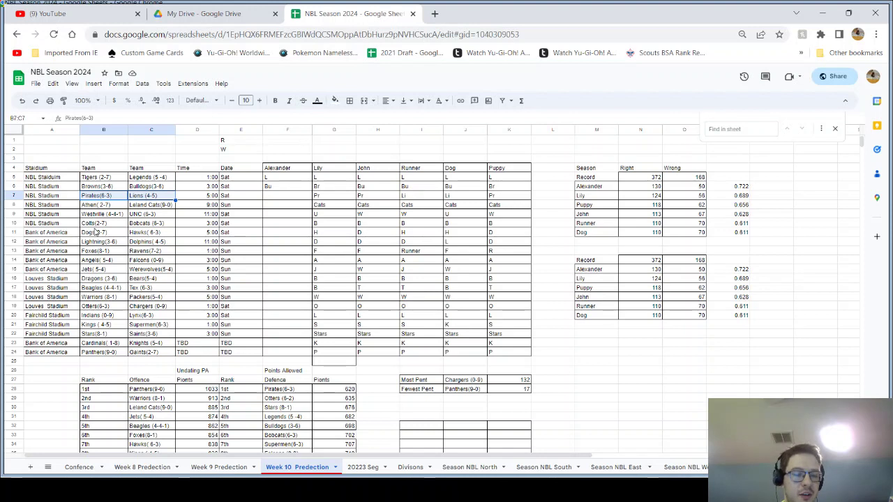
- Enter Li as the first predictor's Week 10 pick for the Pirates–Lions game
{"action": "left_click", "coordinate": [302, 199]}
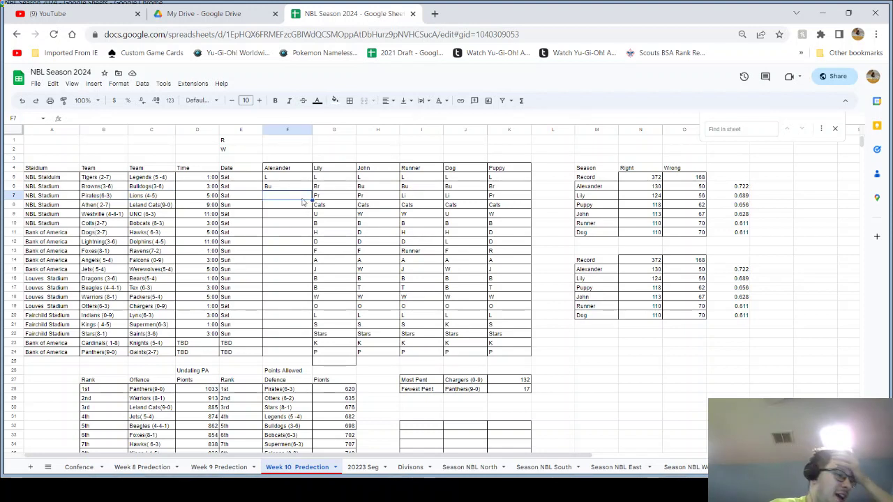
{"action": "type", "text": "L"}
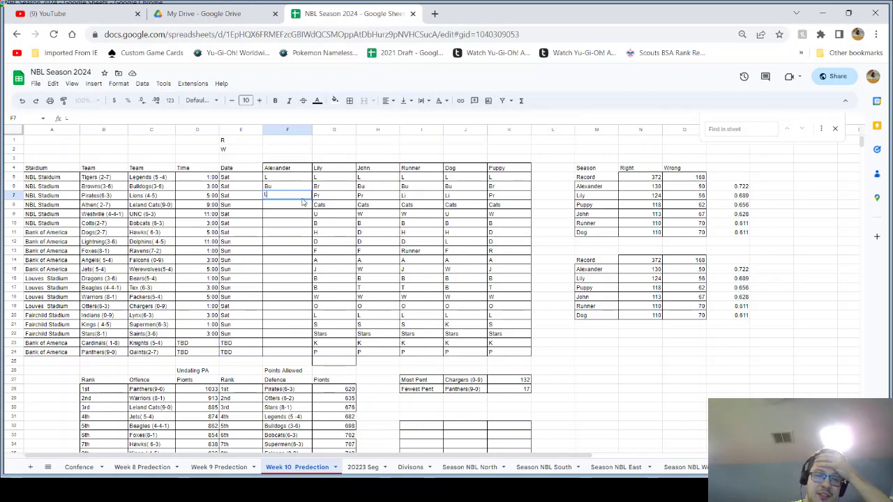
{"action": "type", "text": "i"}
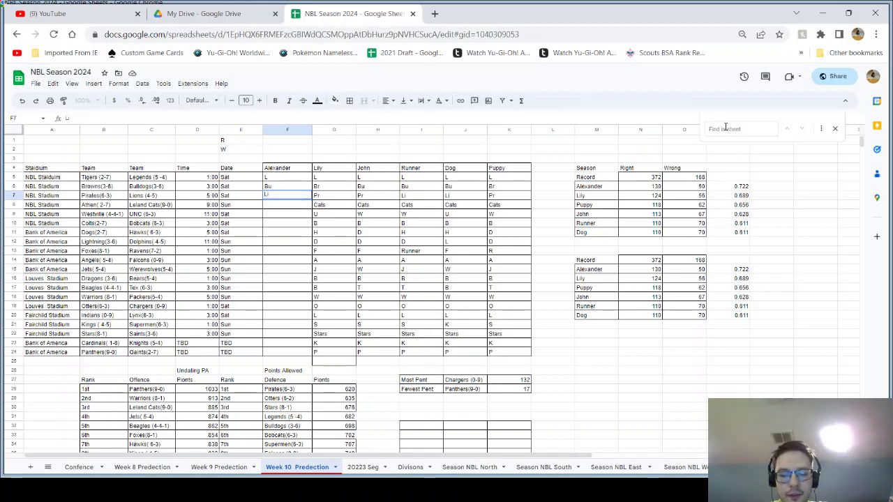
- Search the sheet for "li" and check the Lions' offence and defence rankings
{"action": "left_click", "coordinate": [725, 128]}
{"action": "type", "text": "li"}
{"action": "key", "text": "Return"}
{"action": "key", "text": "Return"}
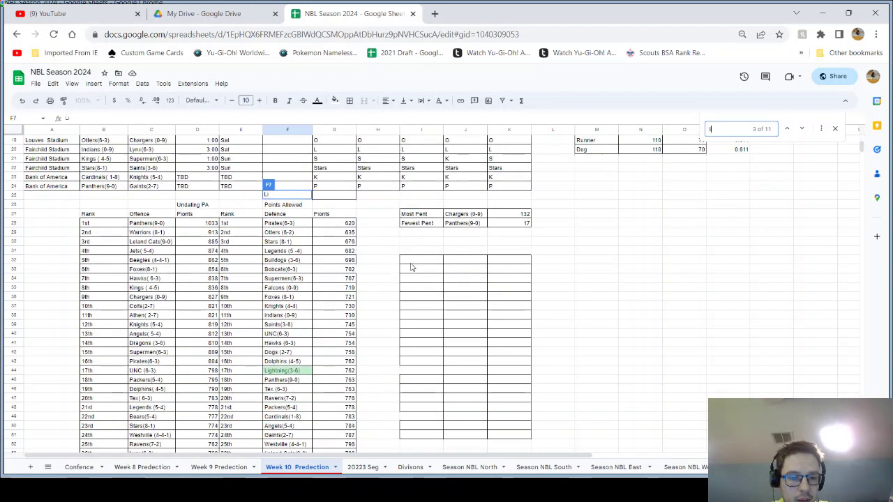
{"action": "scroll", "coordinate": [400, 272], "scroll_direction": "down", "scroll_amount": 3}
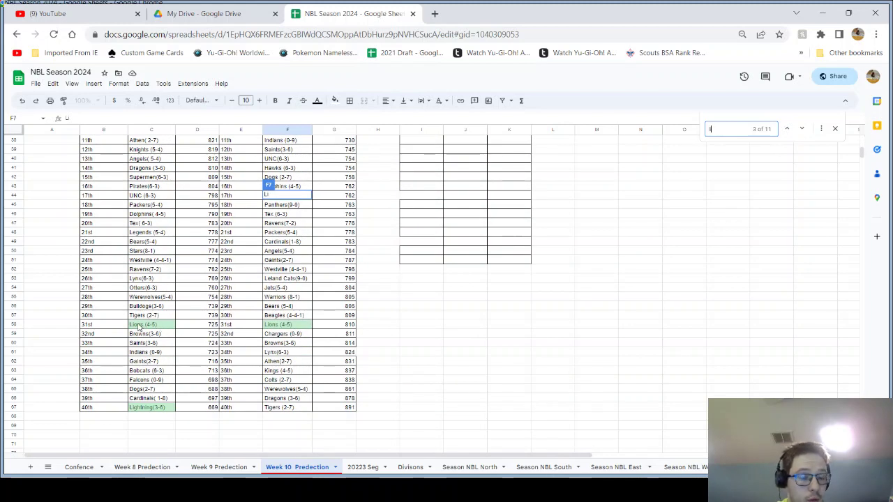
{"action": "scroll", "coordinate": [758, 169], "scroll_direction": "up", "scroll_amount": 3}
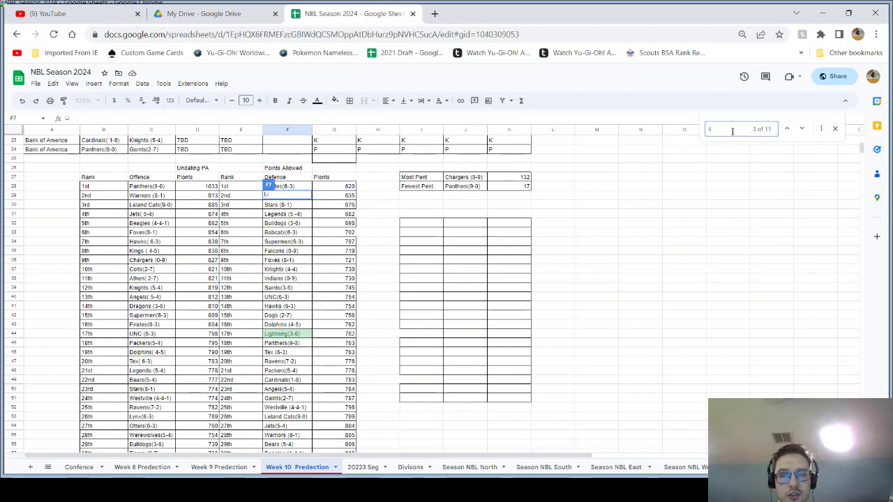
- Search the sheet for "pi" and check the Pirates' offence and defence rankings
{"action": "type", "text": "pi"}
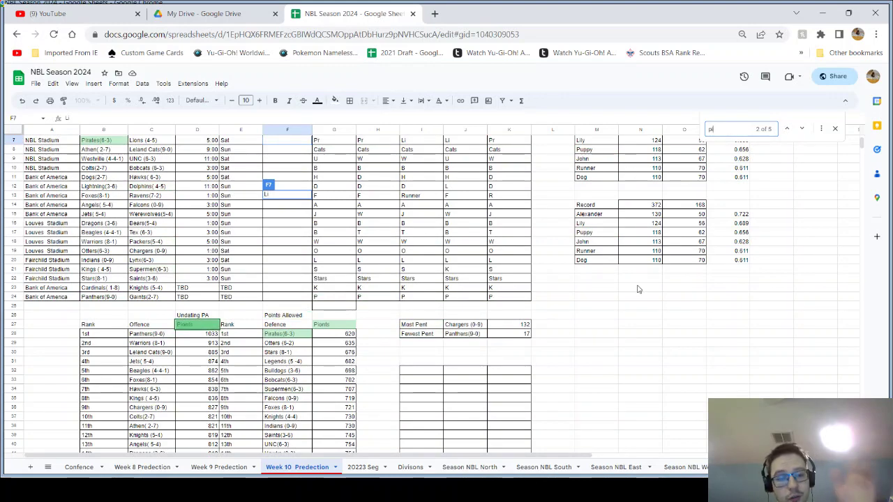
{"action": "scroll", "coordinate": [635, 286], "scroll_direction": "down", "scroll_amount": 3}
{"action": "scroll", "coordinate": [633, 284], "scroll_direction": "down", "scroll_amount": 2}
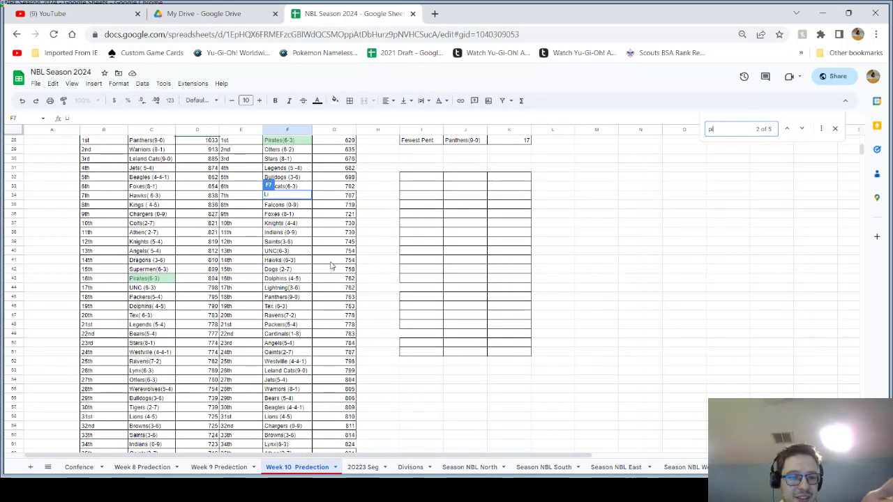
{"action": "scroll", "coordinate": [333, 263], "scroll_direction": "up", "scroll_amount": 6}
{"action": "scroll", "coordinate": [315, 261], "scroll_direction": "down", "scroll_amount": 1}
{"action": "left_click", "coordinate": [277, 216]}
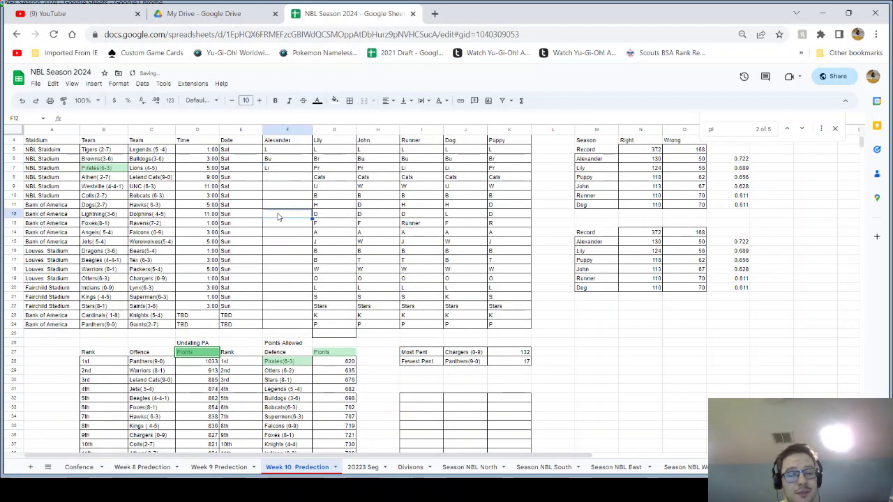
- Enter Cats as the first predictor's Week 10 pick for the Athen–Leland Cats game
{"action": "scroll", "coordinate": [276, 216], "scroll_direction": "up", "scroll_amount": 1}
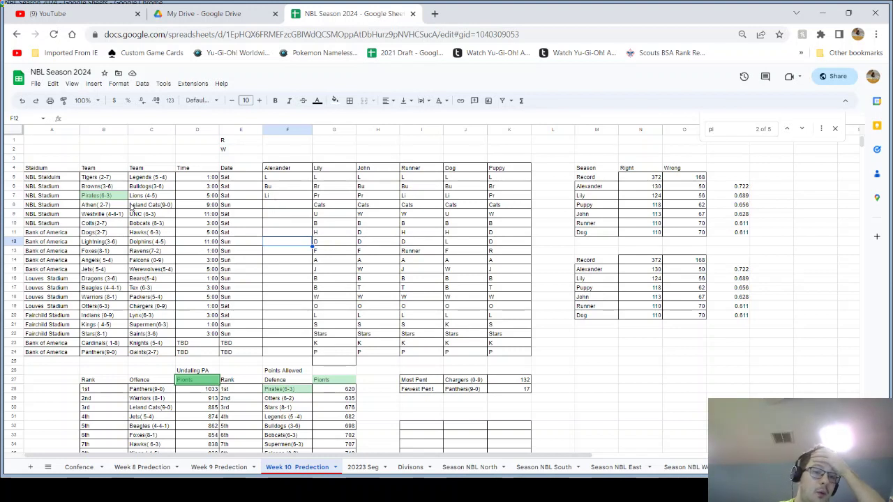
{"action": "left_click_drag", "start_coordinate": [124, 208], "coordinate": [151, 207]}
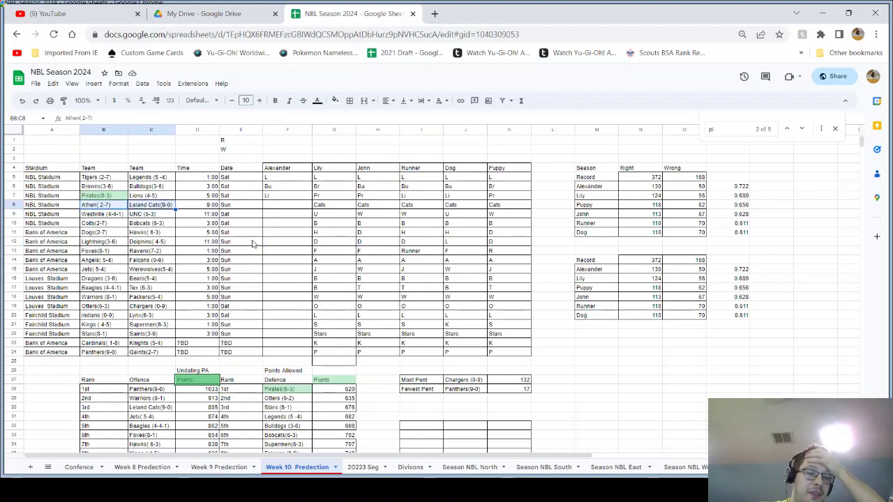
{"action": "double_click", "coordinate": [212, 205]}
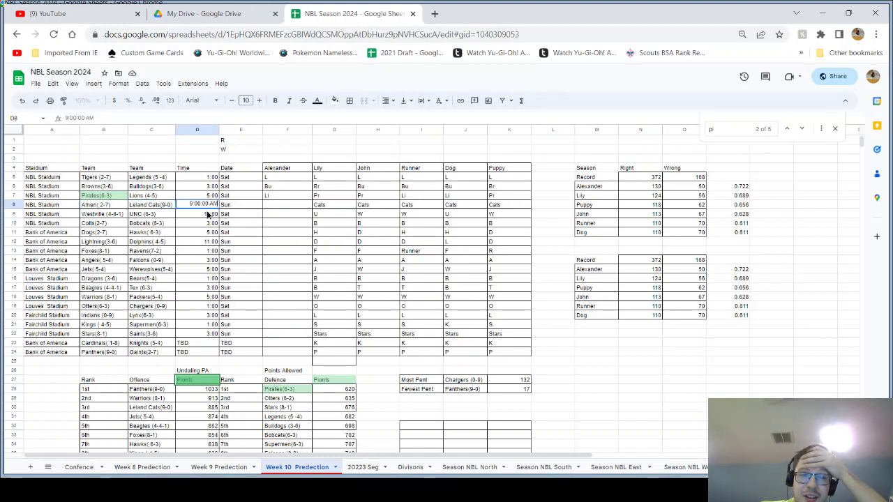
{"action": "left_click", "coordinate": [207, 214]}
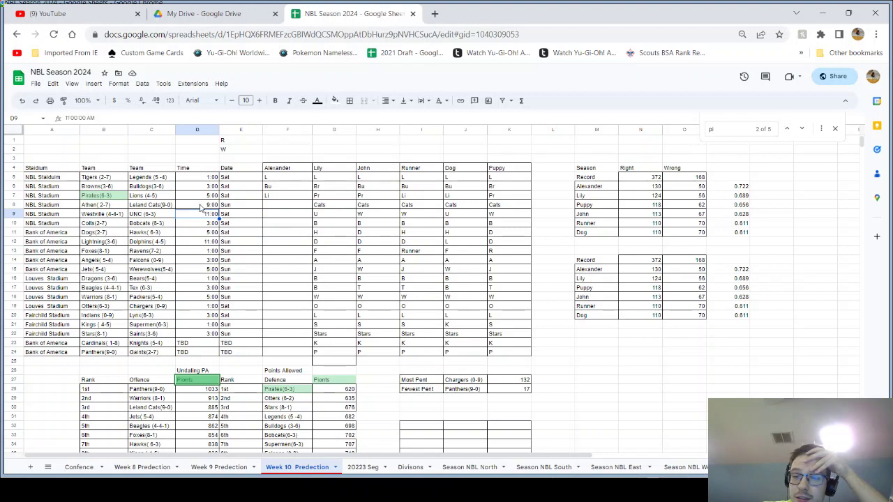
{"action": "left_click", "coordinate": [201, 206]}
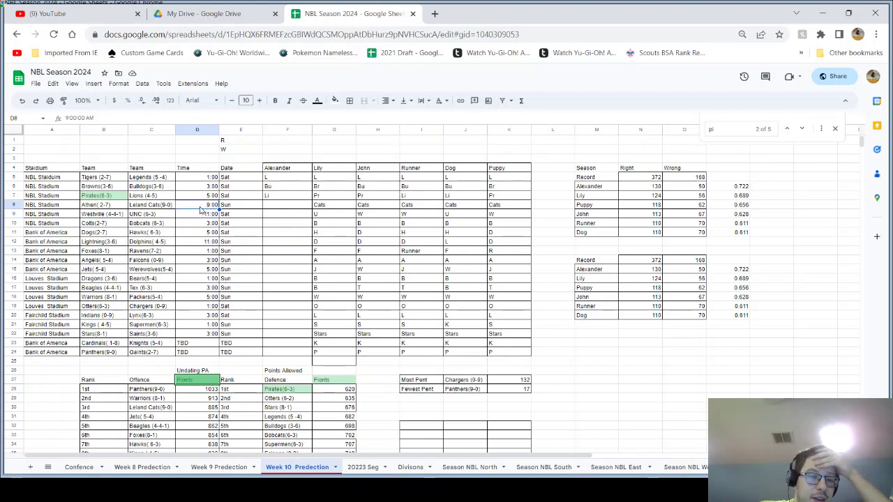
{"action": "left_click", "coordinate": [272, 204]}
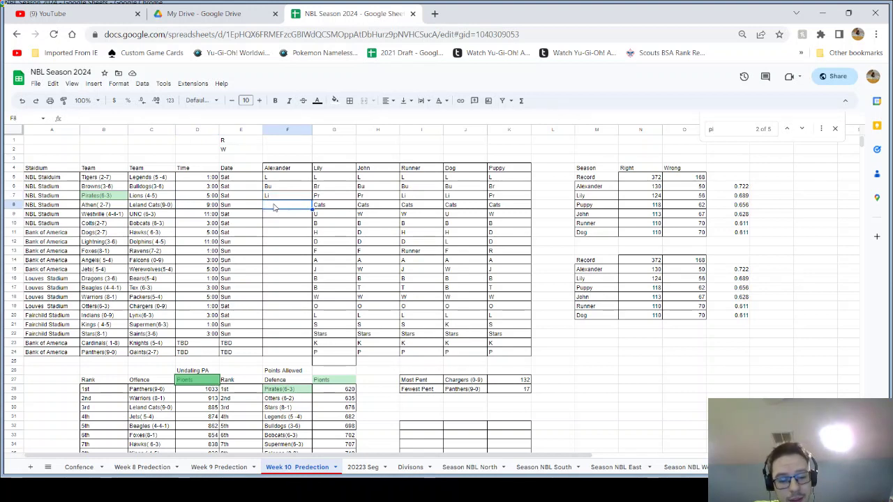
{"action": "type", "text": "Cat"}
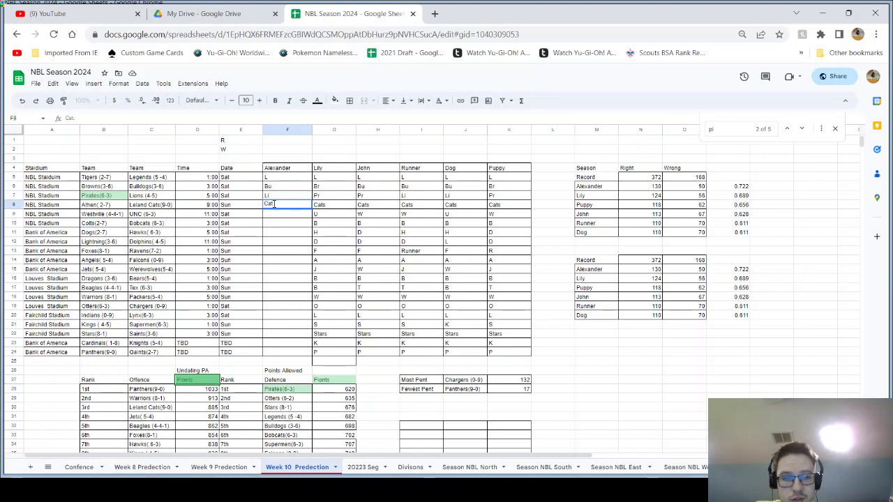
{"action": "type", "text": "s"}
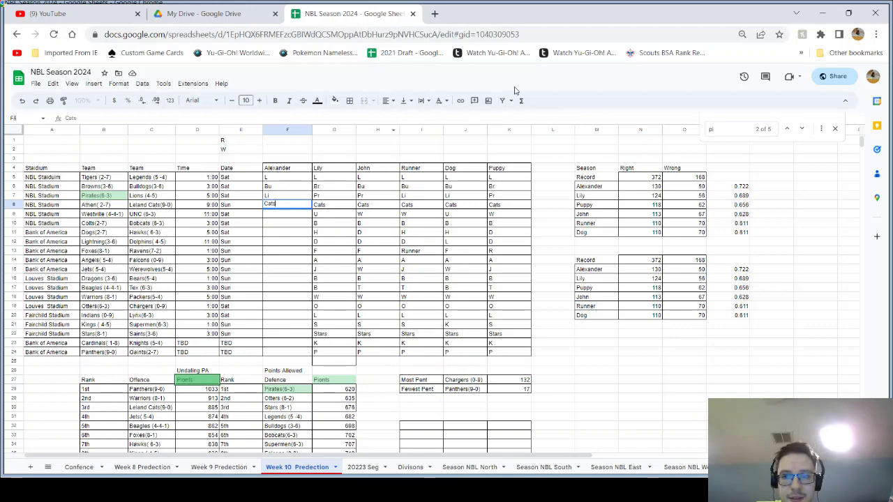
- Search the sheet for "cats" and check the Leland Cats' offence and defence rankings
{"action": "key", "text": "ctrl+f"}
{"action": "type", "text": "cats"}
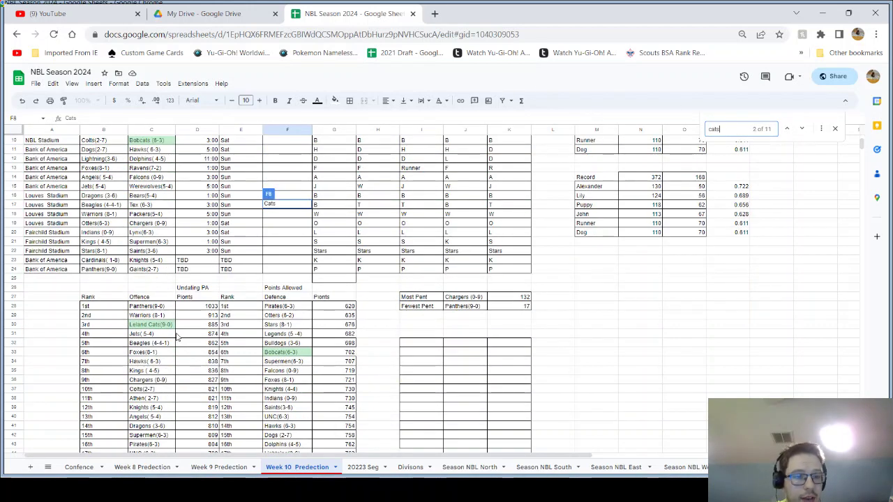
{"action": "scroll", "coordinate": [201, 323], "scroll_direction": "down", "scroll_amount": 5}
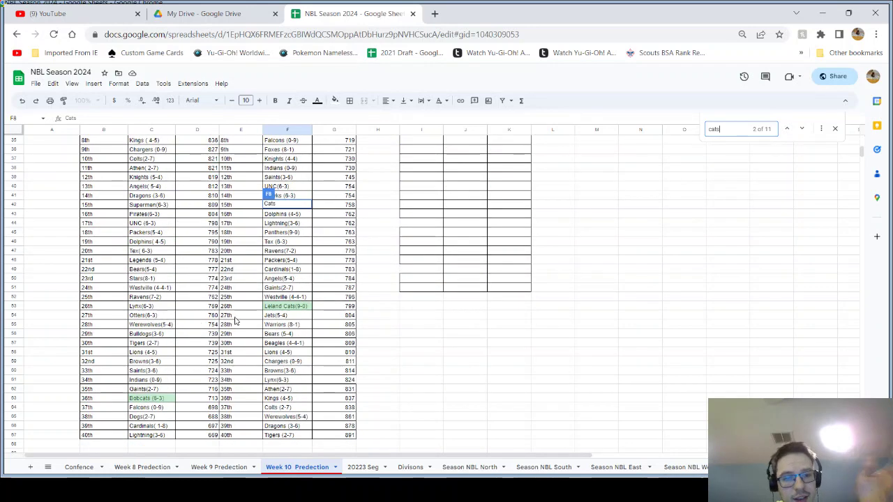
{"action": "scroll", "coordinate": [250, 241], "scroll_direction": "up", "scroll_amount": 7}
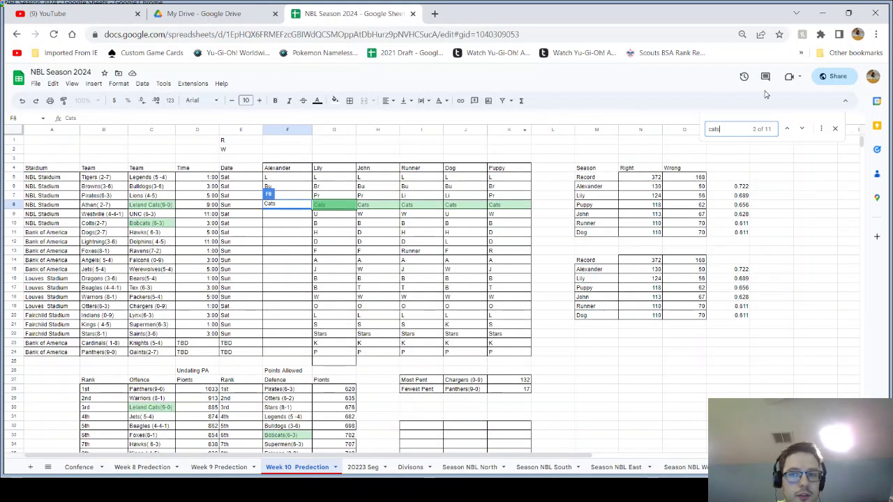
- Search the sheet for "ath" and check Athen's place in the offence and defence rankings
{"action": "triple_click", "coordinate": [733, 128]}
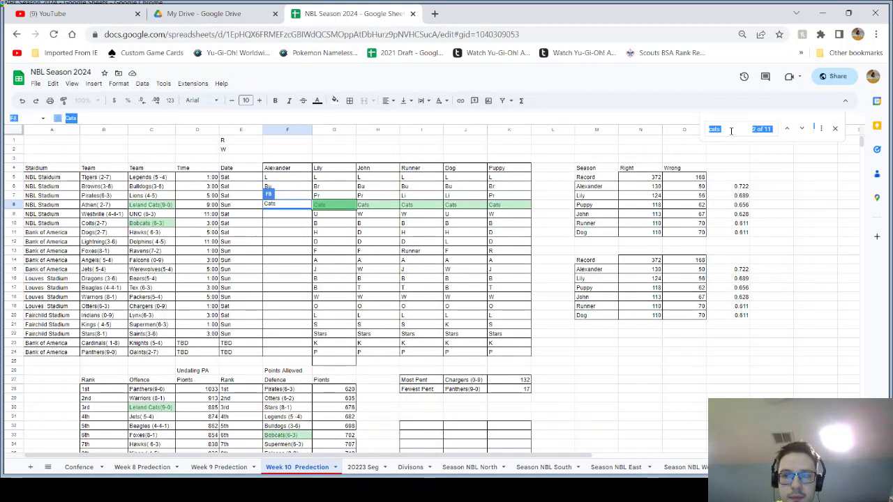
{"action": "left_click", "coordinate": [733, 128]}
{"action": "type", "text": "ath"}
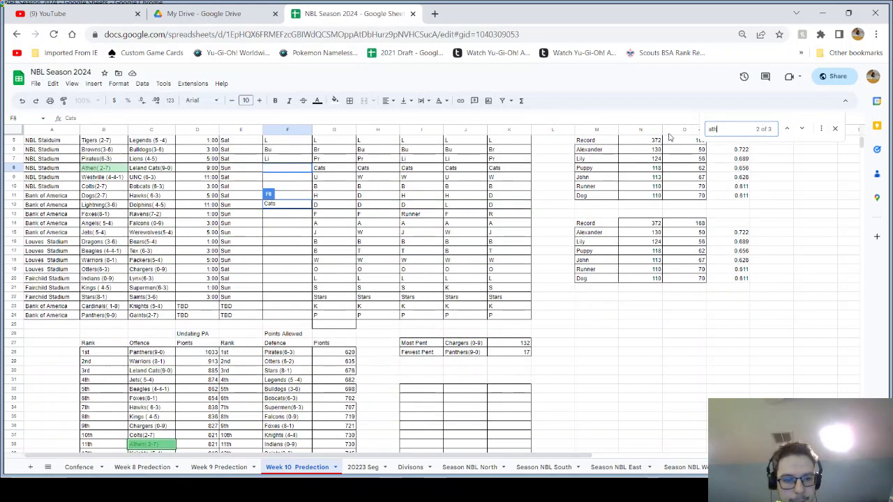
{"action": "scroll", "coordinate": [381, 342], "scroll_direction": "down", "scroll_amount": 9}
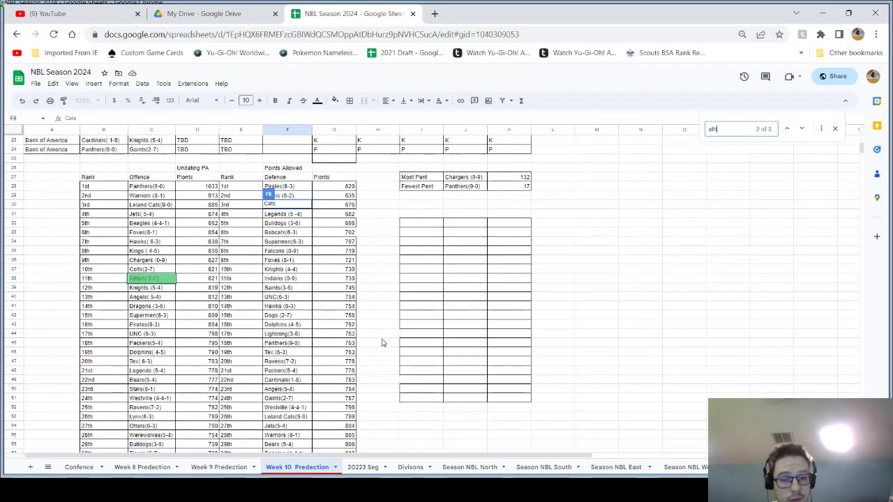
{"action": "scroll", "coordinate": [373, 346], "scroll_direction": "up", "scroll_amount": 10}
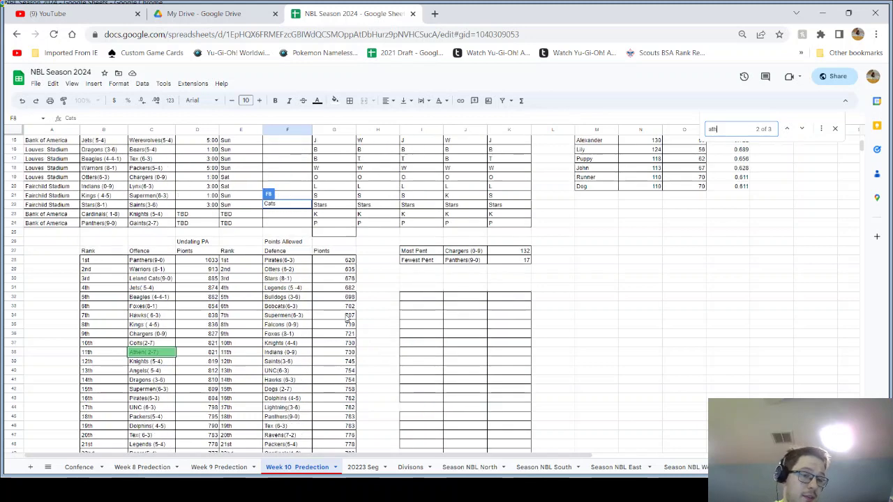
{"action": "left_click", "coordinate": [284, 214]}
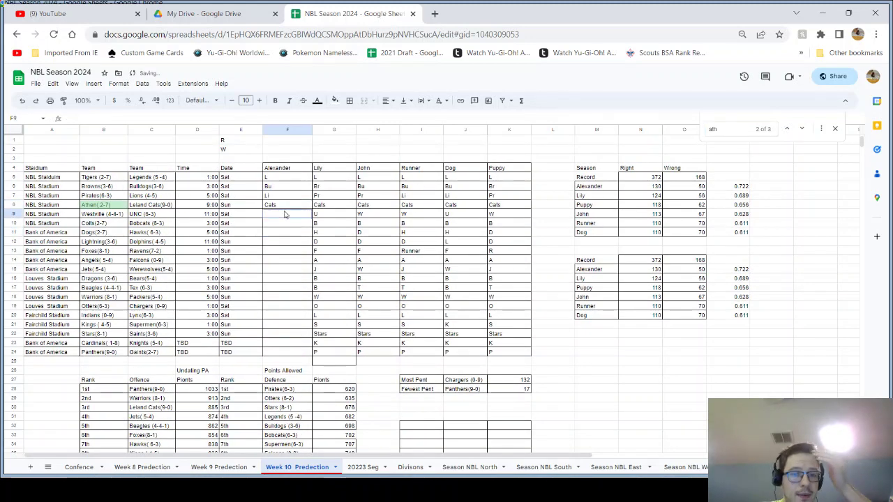
{"action": "left_click", "coordinate": [279, 205]}
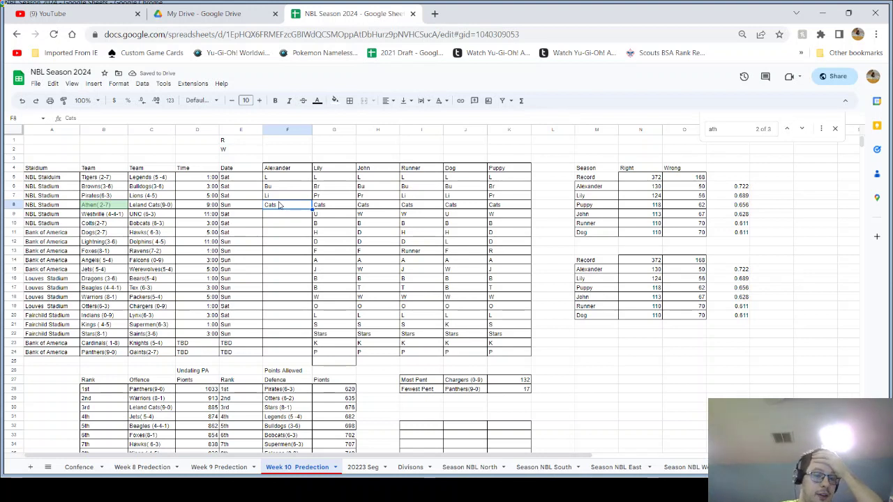
- Search the sheet for "we" and check Westville's offence and defence rankings
{"action": "left_click_drag", "start_coordinate": [111, 216], "coordinate": [148, 217]}
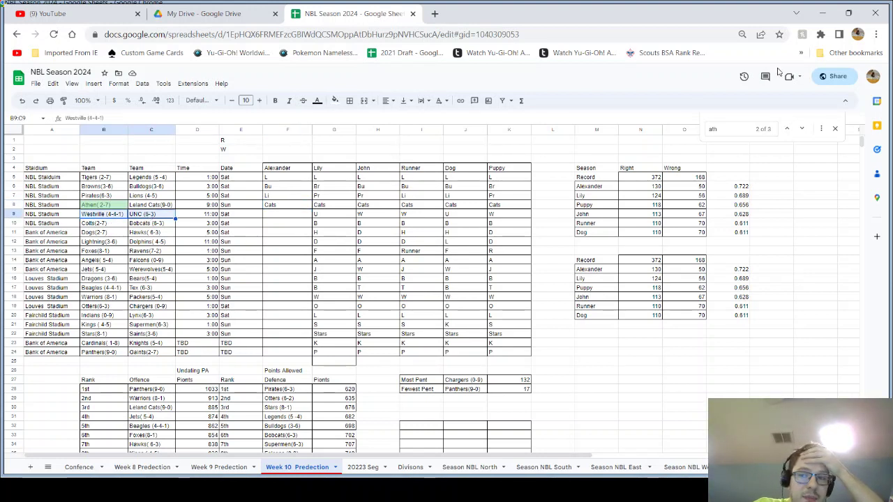
{"action": "key", "text": "ctrl+f"}
{"action": "type", "text": "we"}
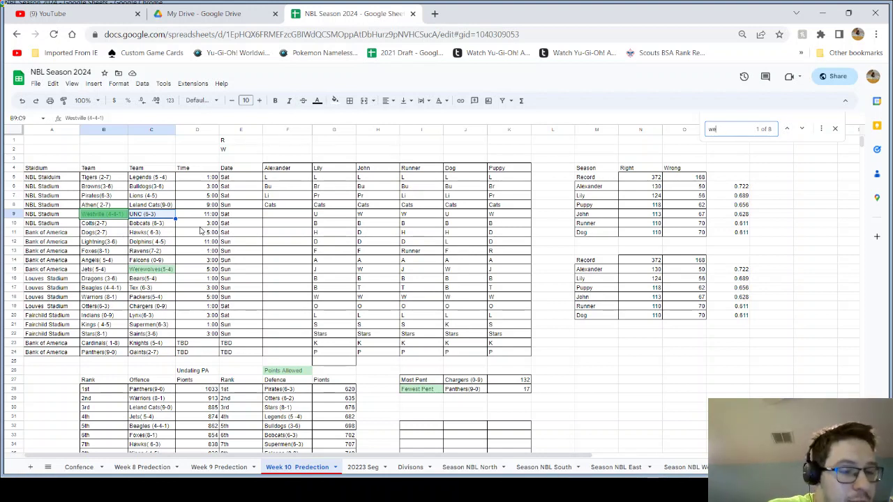
{"action": "left_click", "coordinate": [278, 216]}
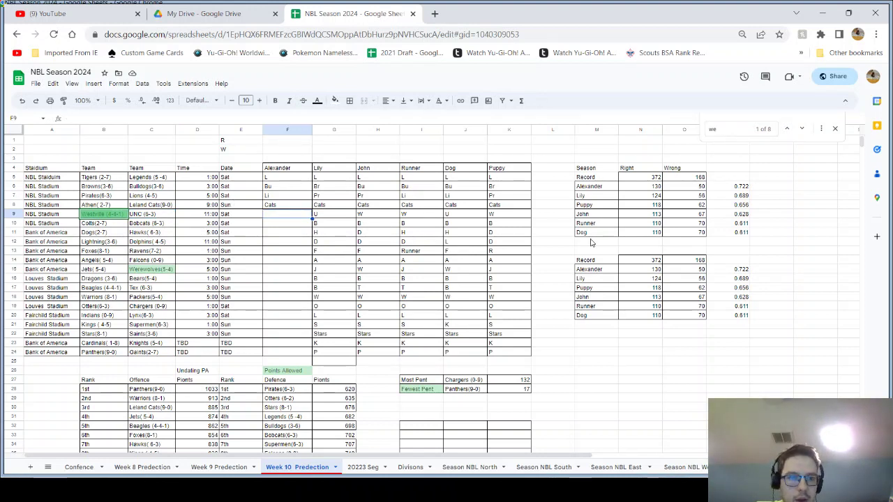
{"action": "scroll", "coordinate": [521, 309], "scroll_direction": "down", "scroll_amount": 10}
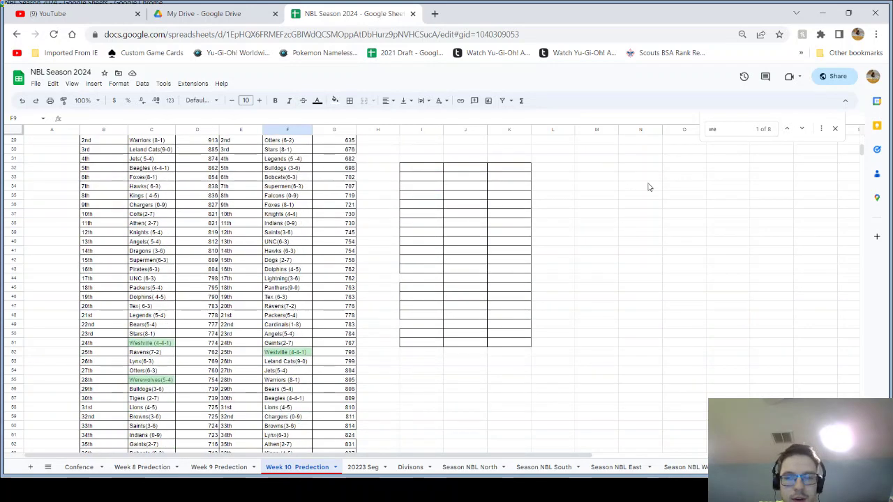
{"action": "scroll", "coordinate": [647, 187], "scroll_direction": "up", "scroll_amount": 5}
- Search the sheet for "un" and check UNC's offence and defence rankings
{"action": "key", "text": "ctrl+f"}
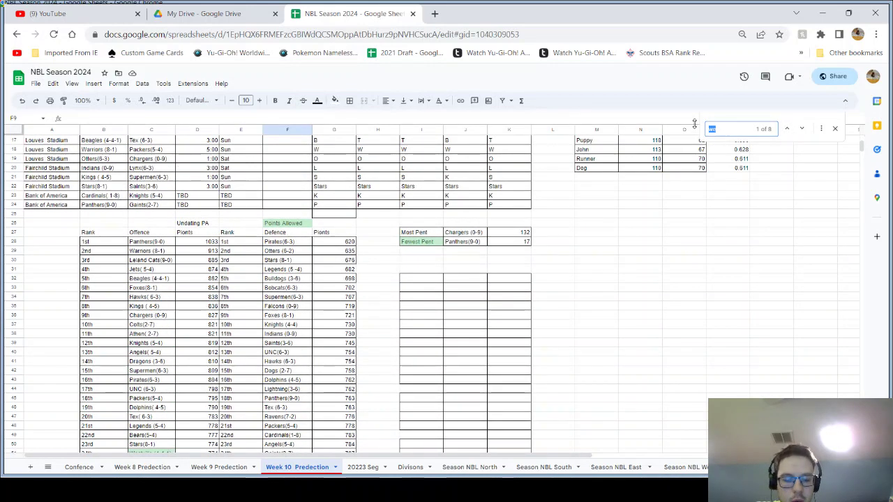
{"action": "type", "text": "un"}
{"action": "scroll", "coordinate": [506, 299], "scroll_direction": "down", "scroll_amount": 2}
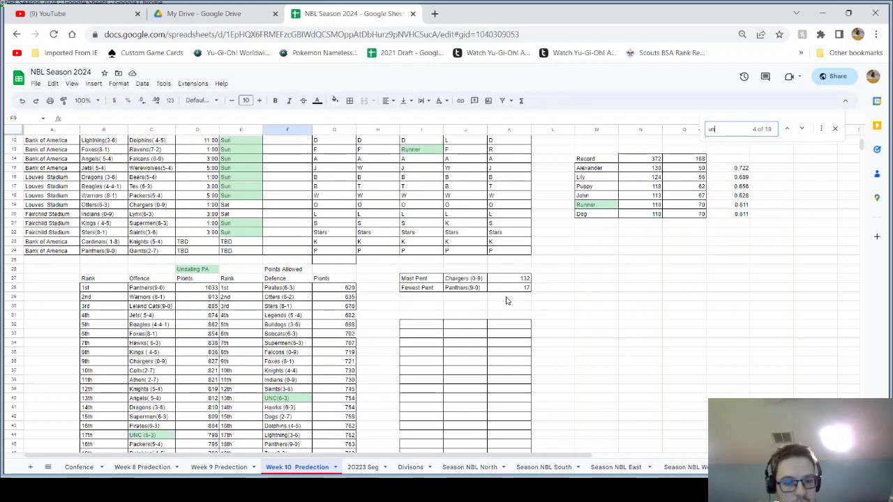
{"action": "scroll", "coordinate": [422, 325], "scroll_direction": "down", "scroll_amount": 3}
{"action": "scroll", "coordinate": [422, 325], "scroll_direction": "up", "scroll_amount": 7}
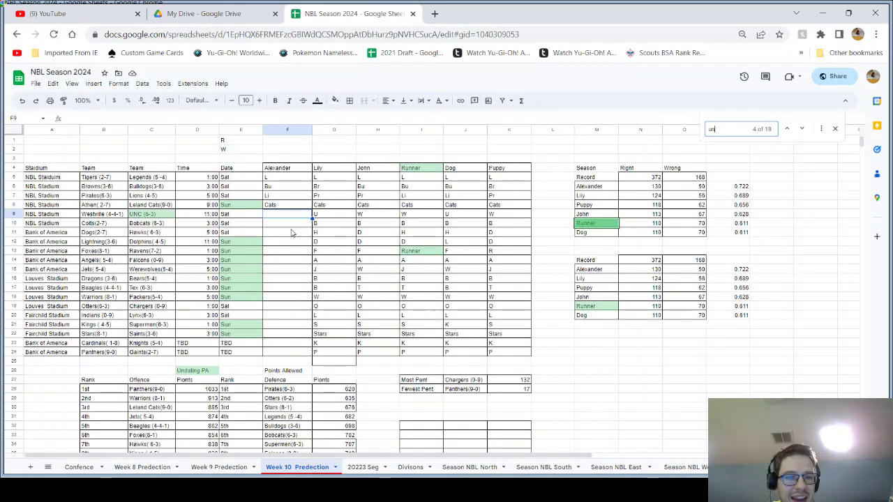
- Enter the first predictor's picks: U for the Westville–UNC game and B for the Colts–Bobcats game
{"action": "left_click", "coordinate": [286, 216]}
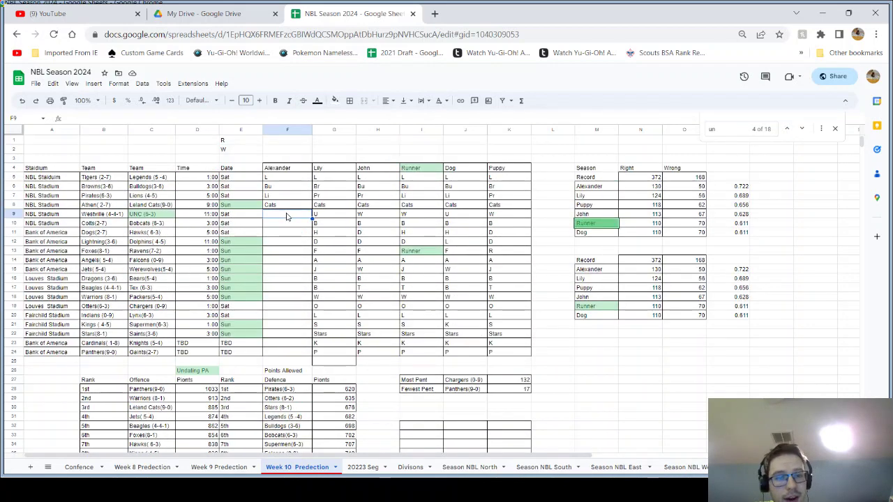
{"action": "type", "text": "U"}
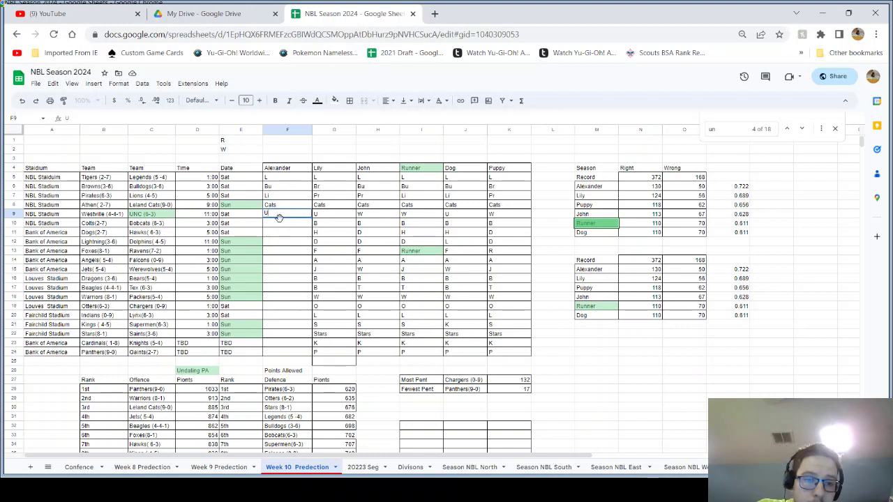
{"action": "left_click_drag", "start_coordinate": [95, 225], "coordinate": [170, 226]}
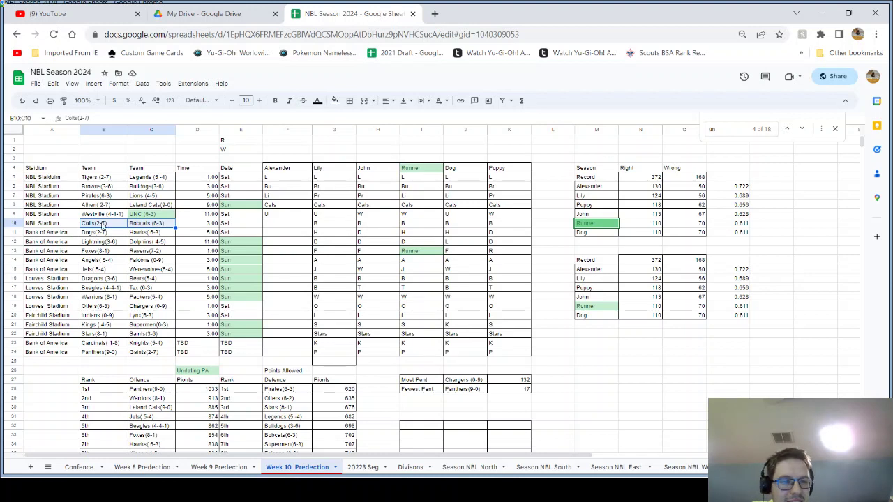
{"action": "left_click", "coordinate": [304, 225]}
{"action": "type", "text": "B"}
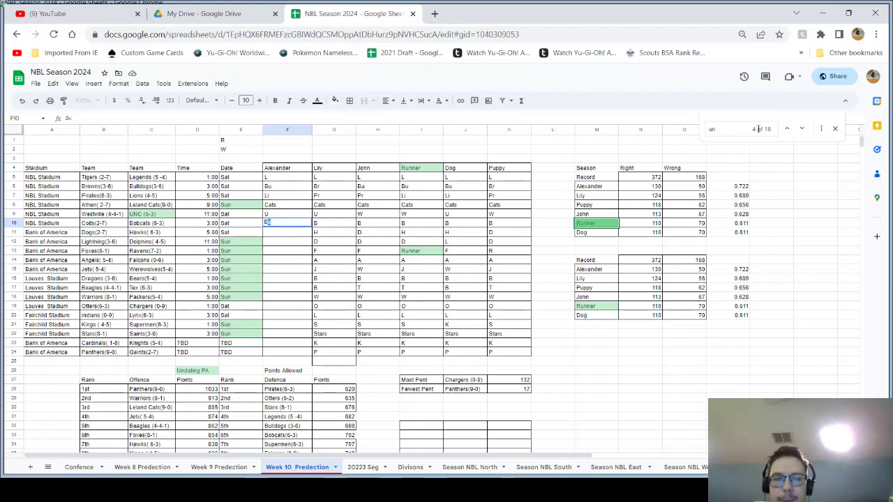
- Search the sheet for "b" and check the Bobcats' offence and defence rankings
{"action": "left_click", "coordinate": [744, 129]}
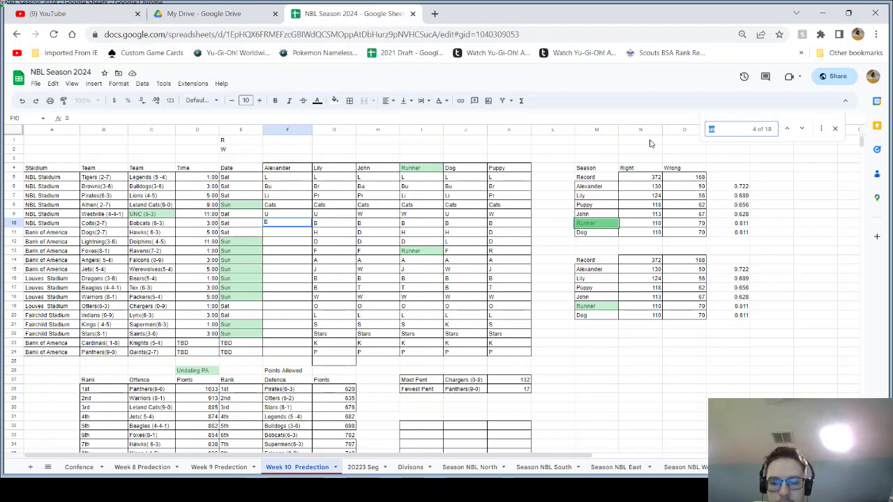
{"action": "type", "text": "b"}
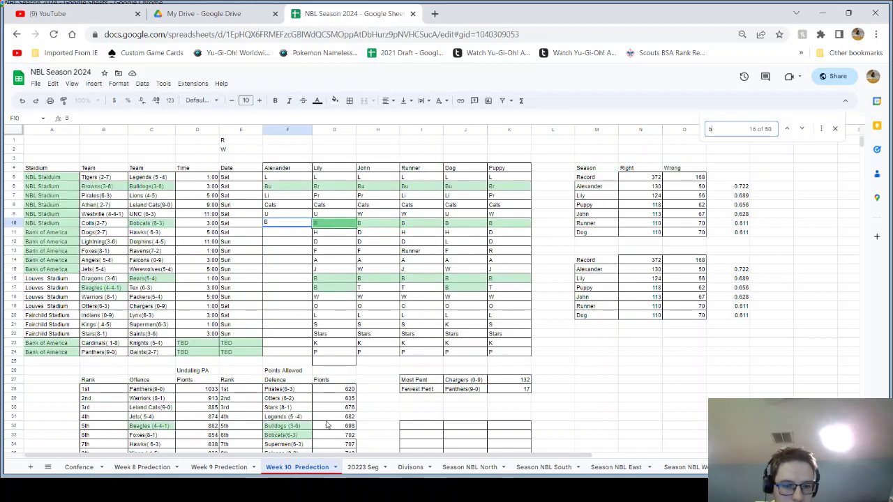
{"action": "scroll", "coordinate": [286, 447], "scroll_direction": "down", "scroll_amount": 6}
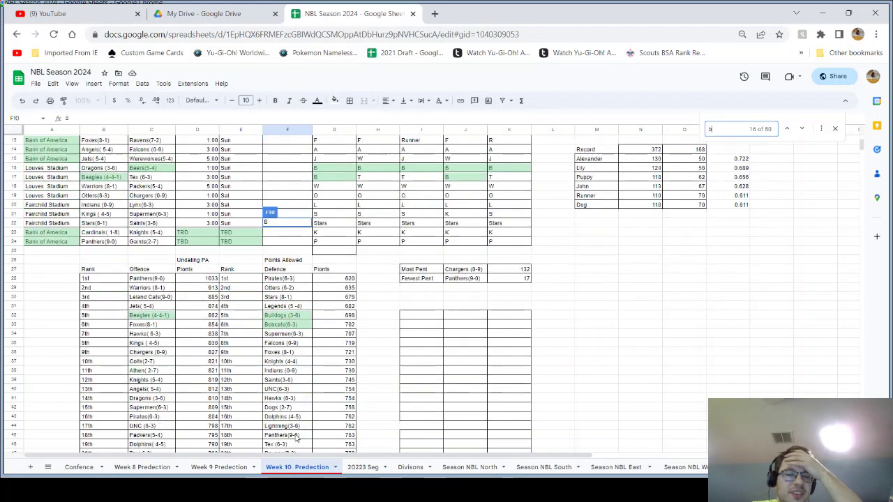
{"action": "scroll", "coordinate": [135, 410], "scroll_direction": "down", "scroll_amount": 3}
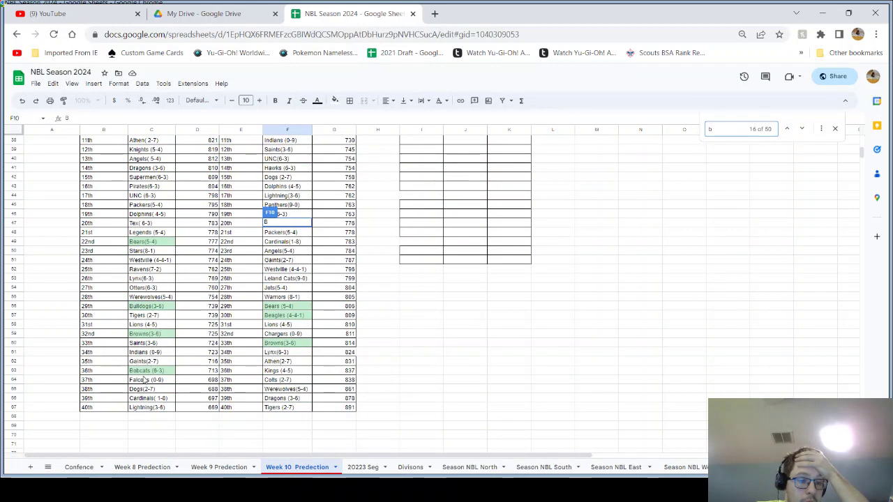
{"action": "scroll", "coordinate": [145, 380], "scroll_direction": "up", "scroll_amount": 8}
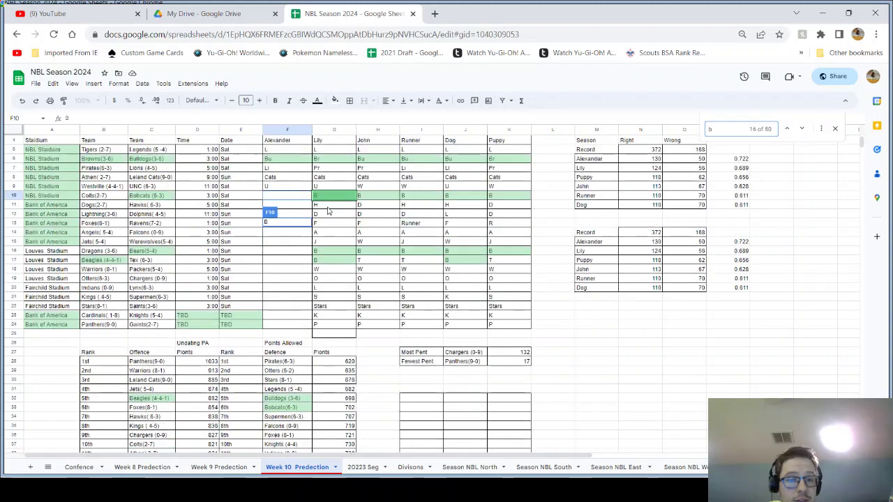
- Search the sheet for "col" and check the Colts' offence and defence rankings
{"action": "key", "text": "BackSpace"}
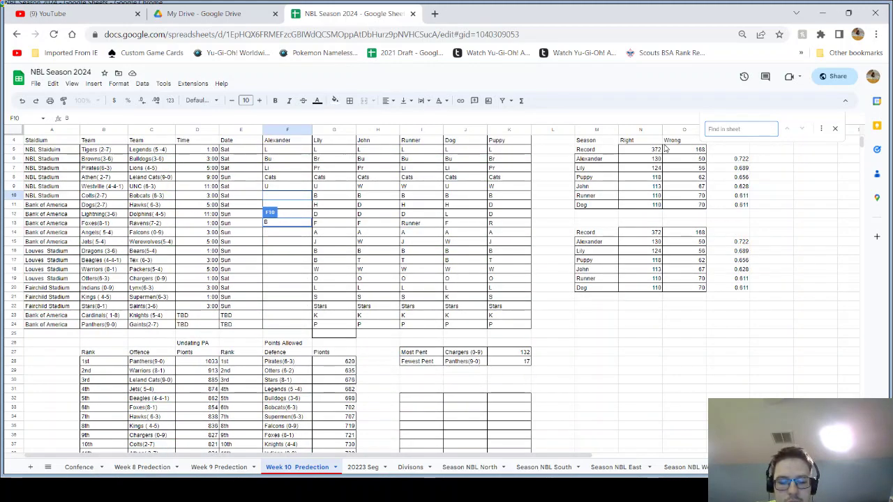
{"action": "type", "text": "col"}
{"action": "scroll", "coordinate": [318, 368], "scroll_direction": "down", "scroll_amount": 9}
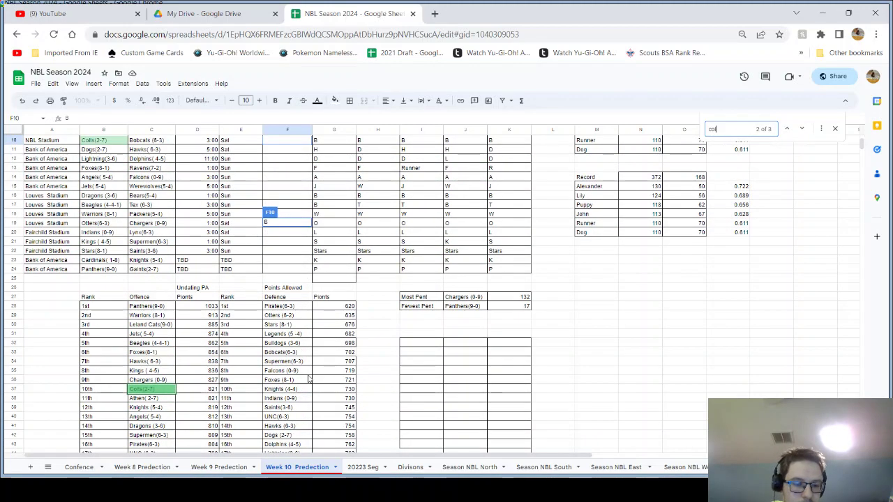
{"action": "scroll", "coordinate": [309, 379], "scroll_direction": "down", "scroll_amount": 2}
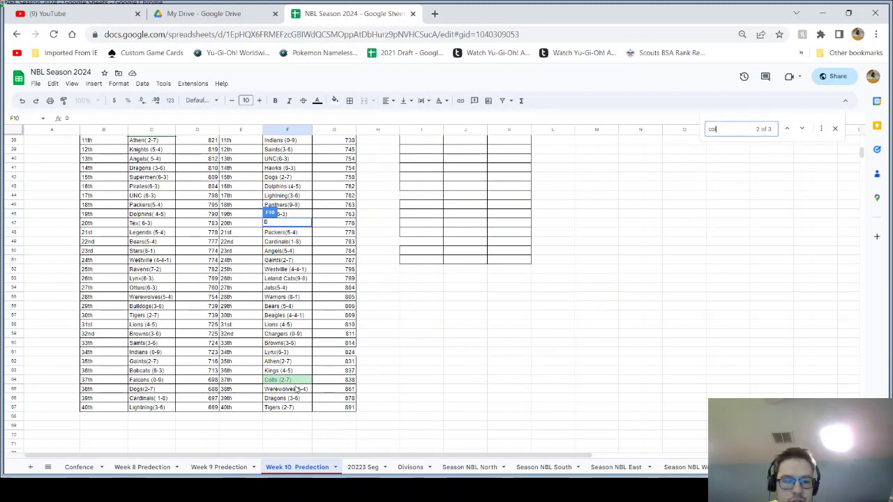
{"action": "scroll", "coordinate": [296, 388], "scroll_direction": "up", "scroll_amount": 7}
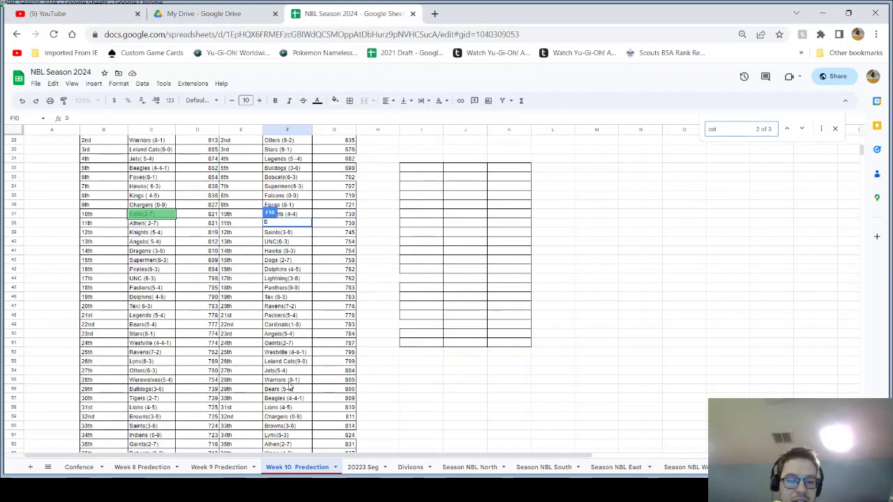
{"action": "scroll", "coordinate": [157, 322], "scroll_direction": "up", "scroll_amount": 3}
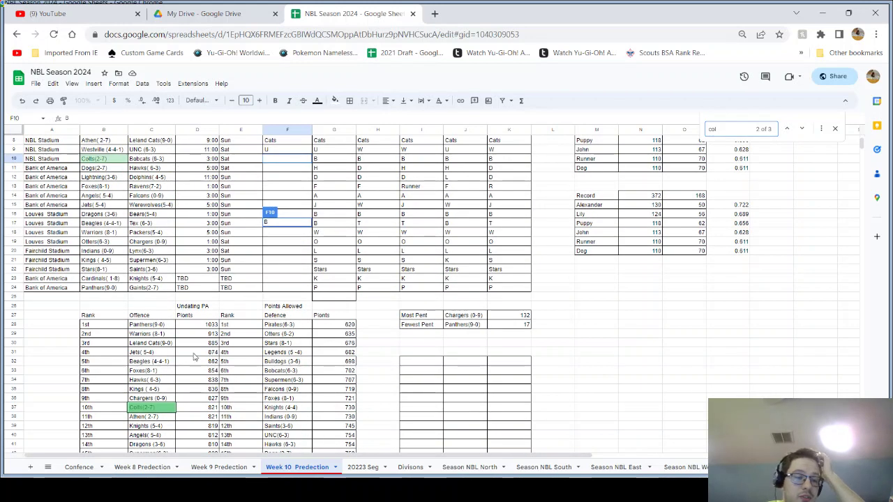
{"action": "left_click", "coordinate": [150, 410]}
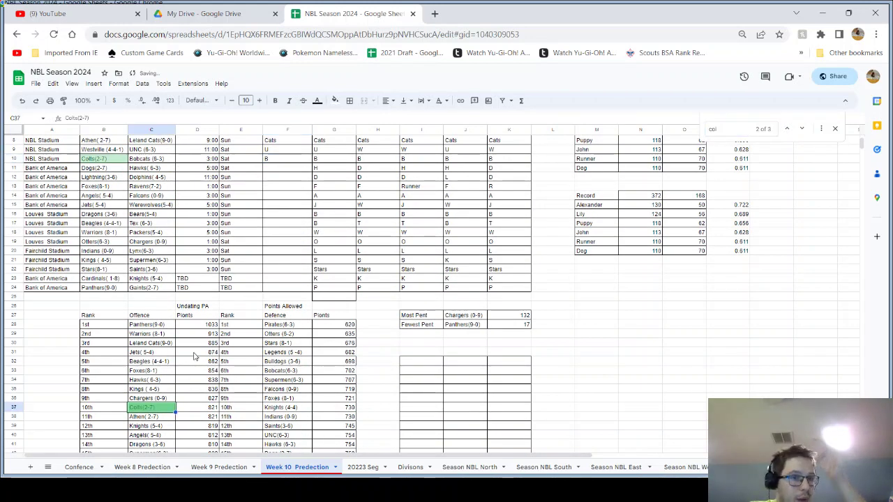
{"action": "left_click", "coordinate": [290, 171]}
{"action": "scroll", "coordinate": [281, 213], "scroll_direction": "up", "scroll_amount": 3}
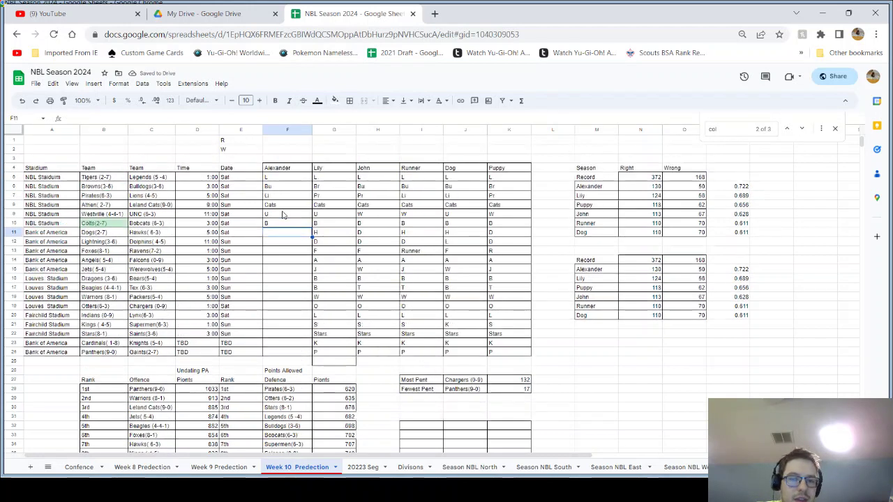
- For the Dogs–Hawks matchup, search the sheet for "haw" and check the Hawks' offence and defence rankings
{"action": "left_click", "coordinate": [103, 233]}
{"action": "left_click_drag", "start_coordinate": [145, 240], "coordinate": [150, 234]}
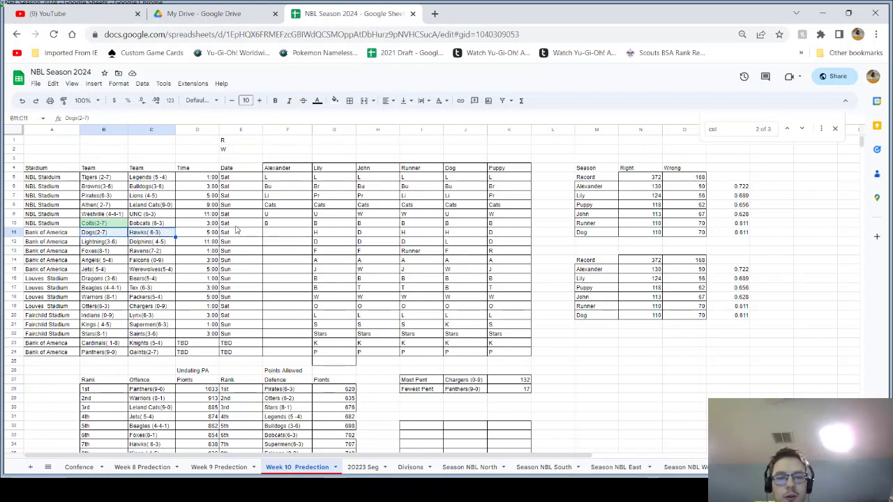
{"action": "left_click", "coordinate": [724, 127]}
{"action": "key", "text": "BackSpace"}
{"action": "key", "text": "BackSpace"}
{"action": "key", "text": "BackSpace"}
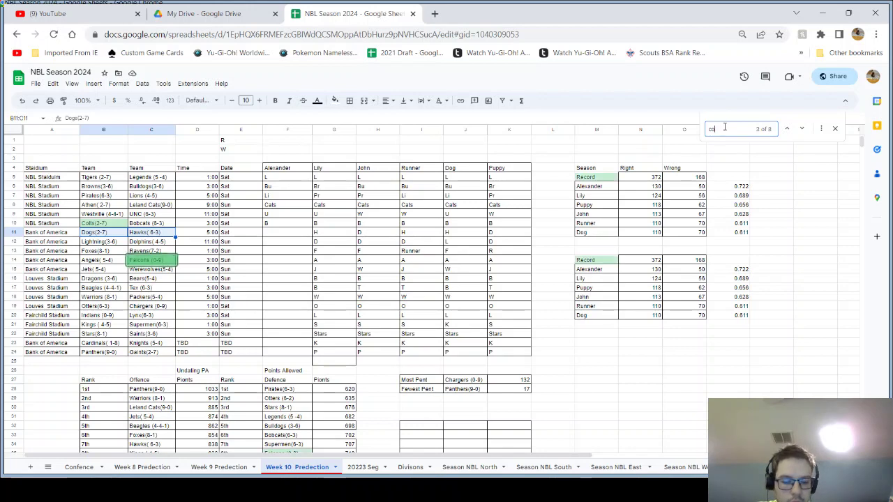
{"action": "type", "text": "h"}
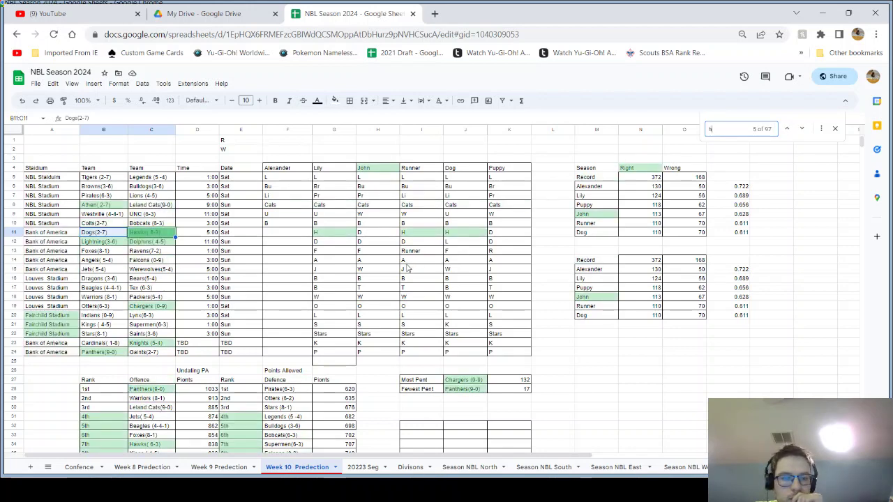
{"action": "scroll", "coordinate": [408, 269], "scroll_direction": "down", "scroll_amount": 3}
{"action": "type", "text": "aw"}
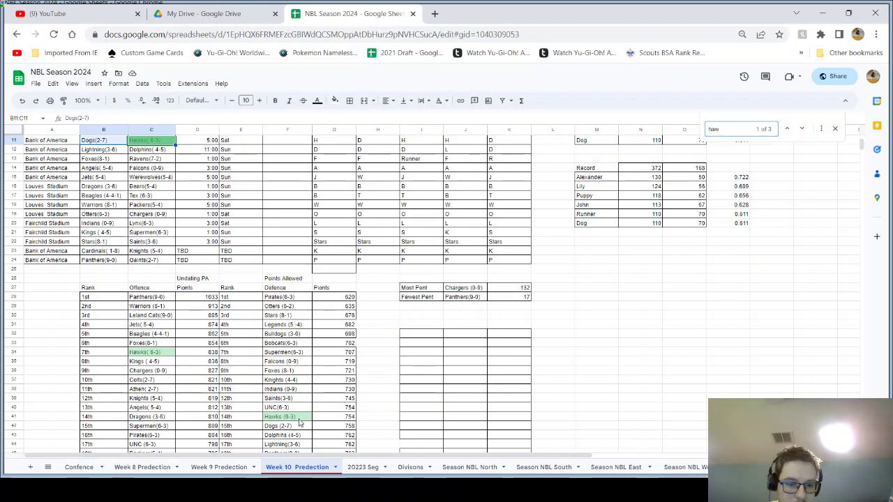
{"action": "scroll", "coordinate": [328, 306], "scroll_direction": "up", "scroll_amount": 3}
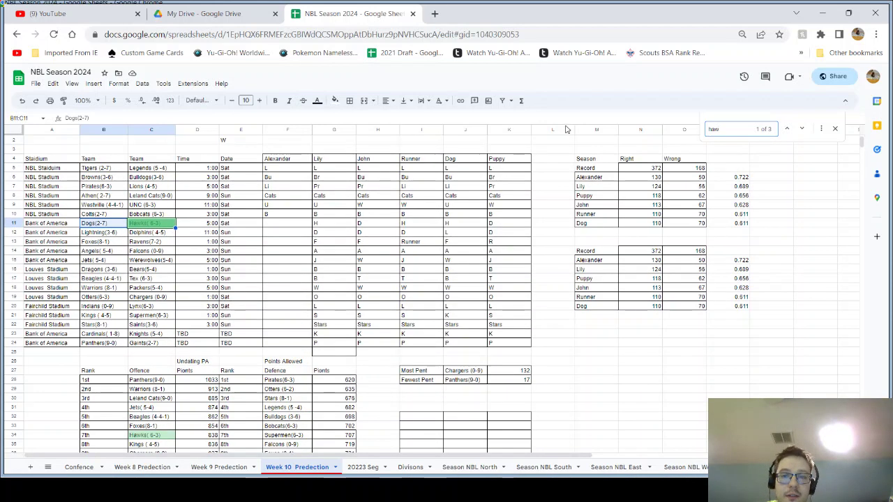
- Search the sheet for "dogs" and check the Dogs' offence and defence rankings
{"action": "key", "text": "BackSpace"}
{"action": "key", "text": "BackSpace"}
{"action": "key", "text": "BackSpace"}
{"action": "type", "text": "d"}
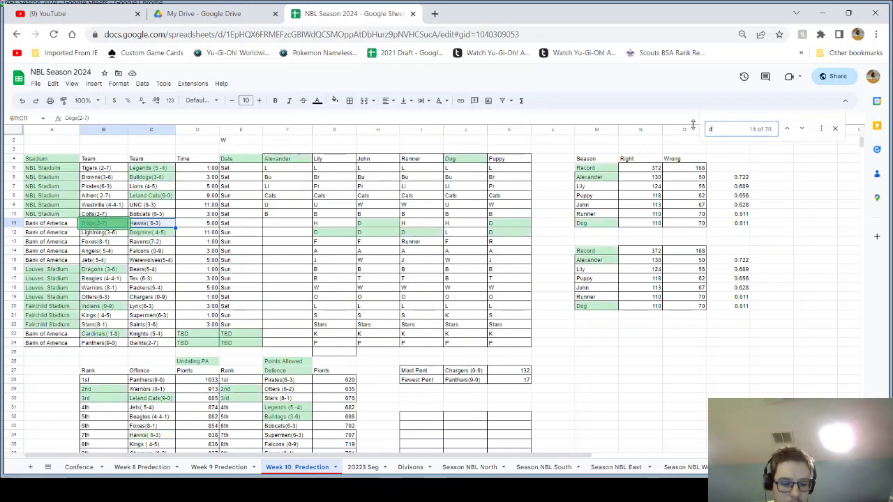
{"action": "type", "text": "og"}
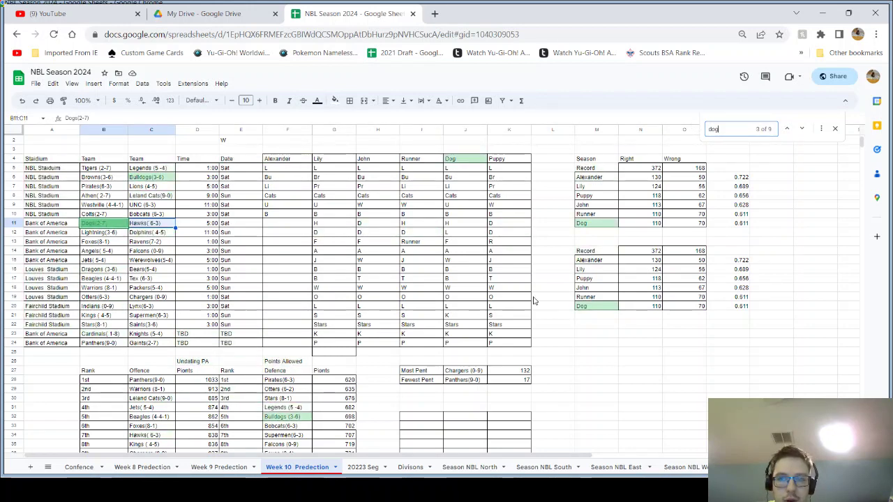
{"action": "type", "text": "s"}
{"action": "scroll", "coordinate": [534, 300], "scroll_direction": "down", "scroll_amount": 5}
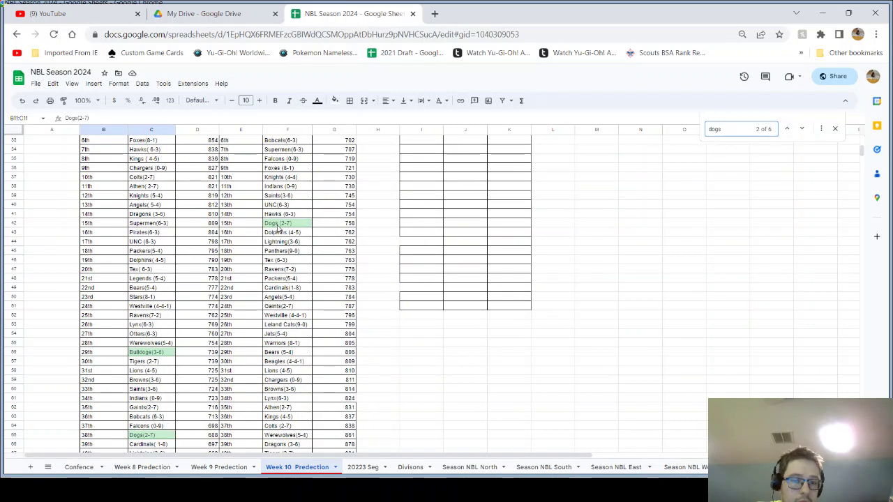
{"action": "scroll", "coordinate": [278, 227], "scroll_direction": "down", "scroll_amount": 2}
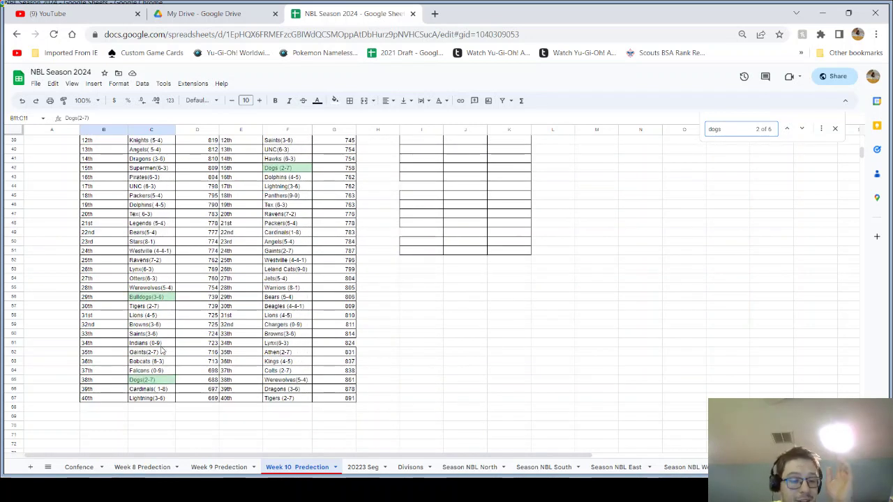
{"action": "scroll", "coordinate": [161, 350], "scroll_direction": "up", "scroll_amount": 6}
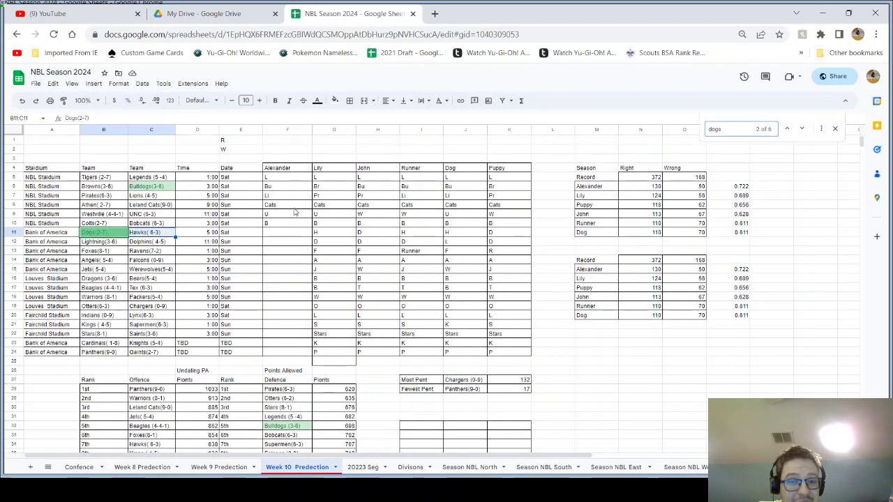
- Enter H as the first predictor's pick for the Dogs–Hawks game
{"action": "left_click", "coordinate": [286, 237]}
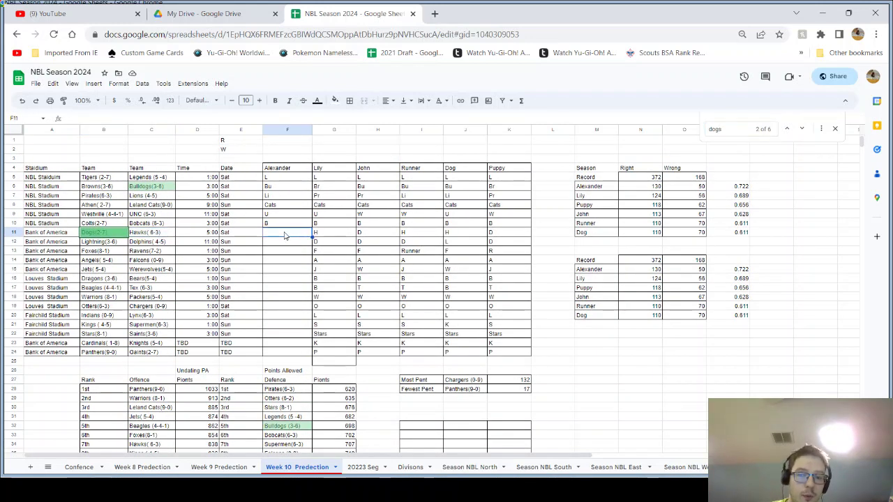
{"action": "type", "text": "H"}
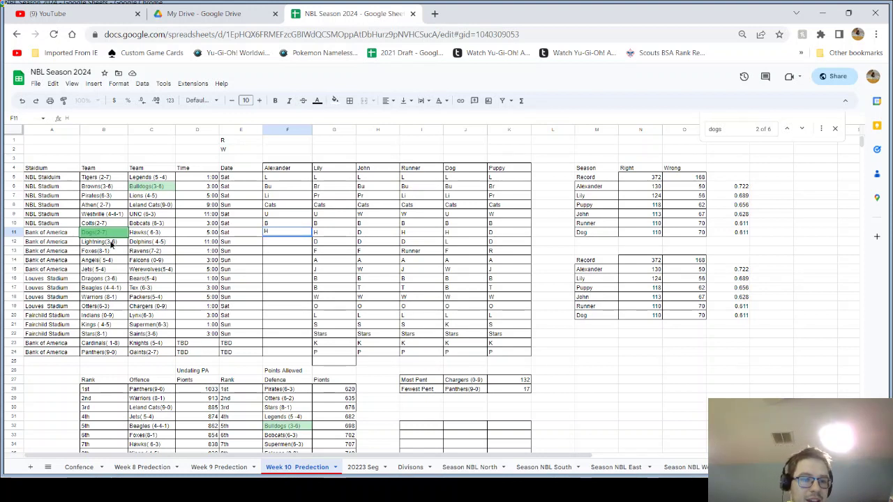
{"action": "left_click_drag", "start_coordinate": [112, 242], "coordinate": [153, 241]}
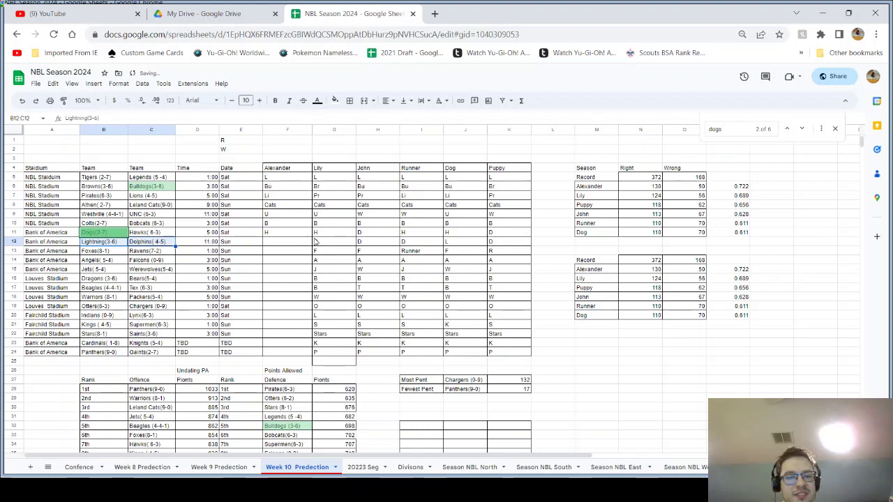
- Search the sheet for "ligh" and check the Lightning's ranking in the offence and defence tables
{"action": "left_click", "coordinate": [297, 244]}
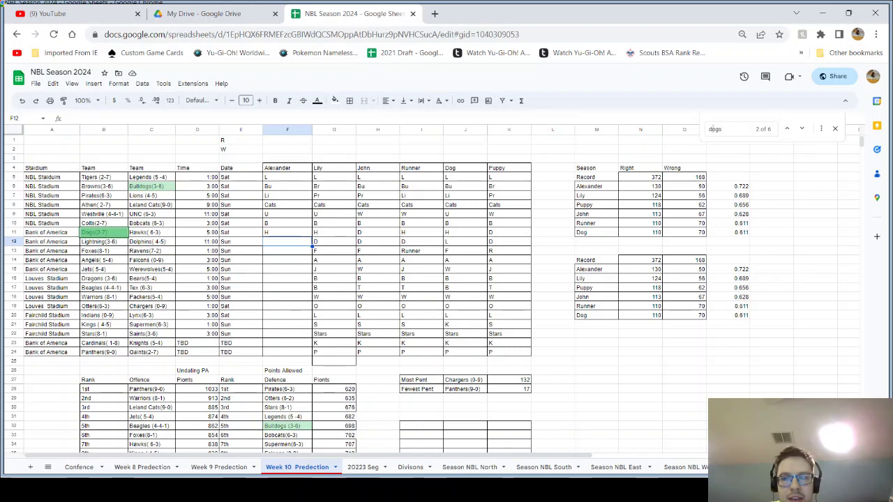
{"action": "double_click", "coordinate": [712, 129]}
{"action": "type", "text": "ligh"}
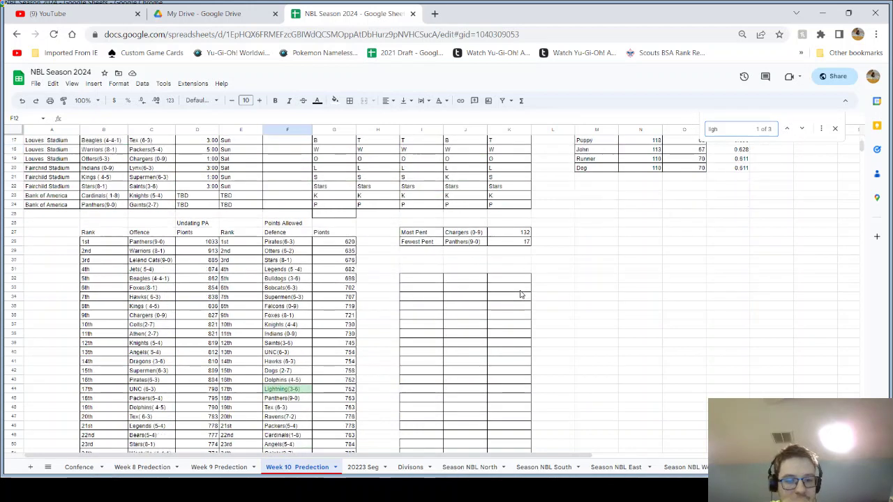
{"action": "scroll", "coordinate": [520, 294], "scroll_direction": "down", "scroll_amount": 5}
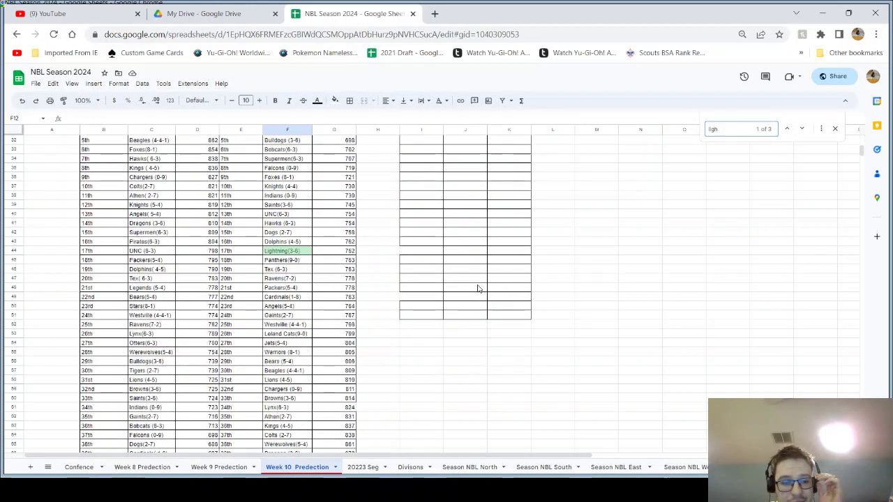
{"action": "scroll", "coordinate": [330, 297], "scroll_direction": "up", "scroll_amount": 8}
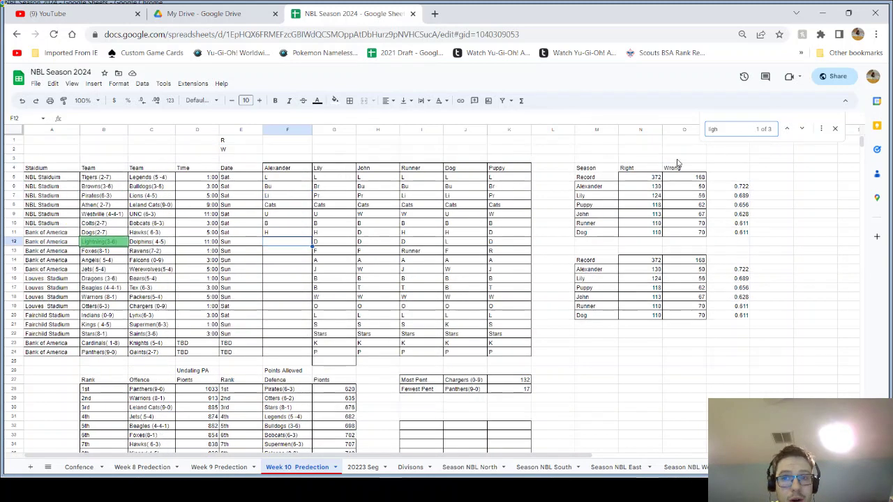
- Search the sheet for "dol" and check the Dolphins' offence and defence rankings
{"action": "left_click", "coordinate": [725, 129]}
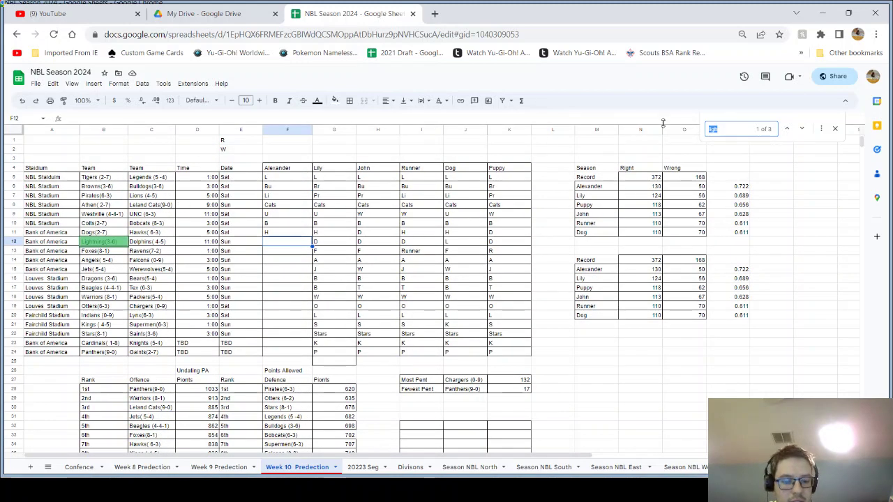
{"action": "type", "text": "dop"}
{"action": "scroll", "coordinate": [516, 288], "scroll_direction": "down", "scroll_amount": 6}
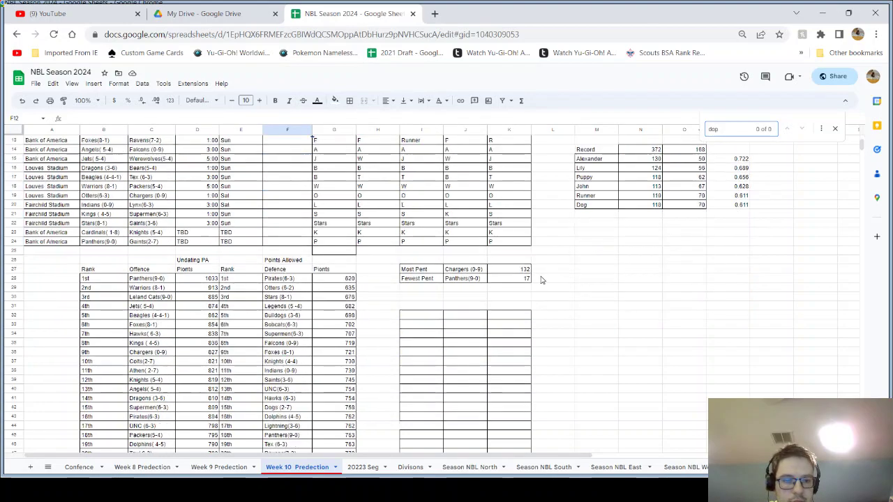
{"action": "key", "text": "BackSpace"}
{"action": "type", "text": "l"}
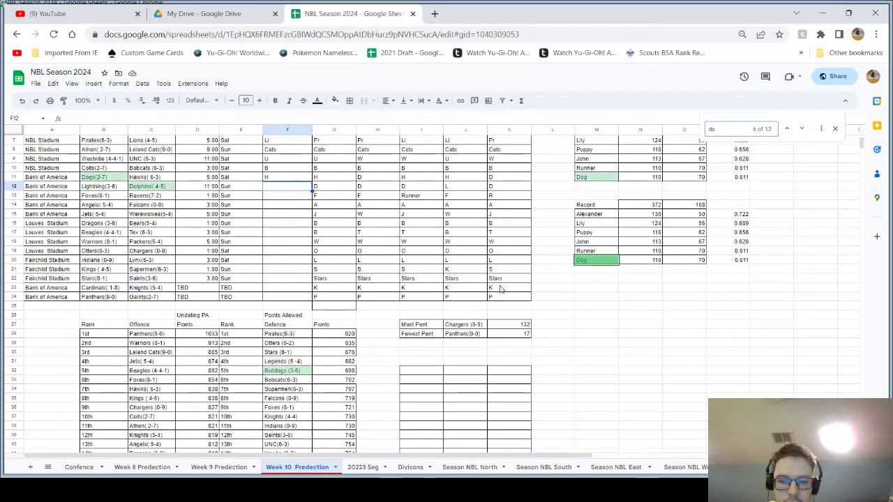
{"action": "scroll", "coordinate": [458, 299], "scroll_direction": "down", "scroll_amount": 3}
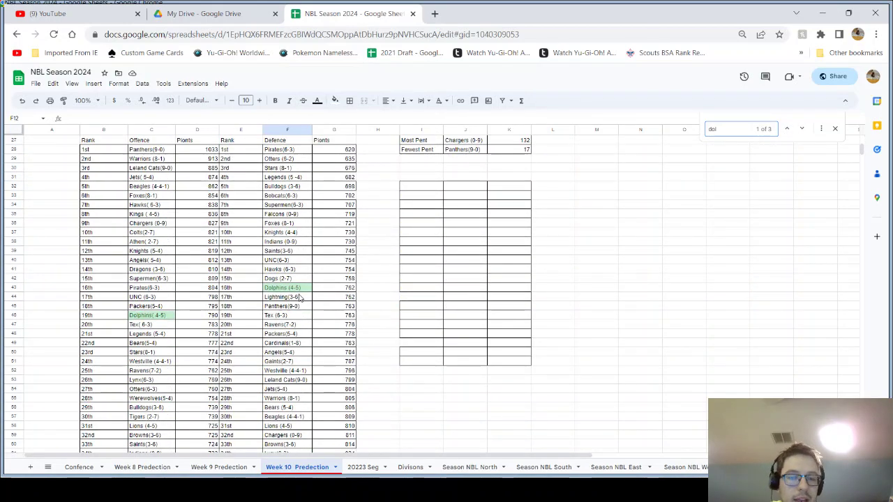
{"action": "scroll", "coordinate": [301, 297], "scroll_direction": "up", "scroll_amount": 5}
- Enter D as the first predictor's pick for the Lightning–Dolphins game
{"action": "left_click", "coordinate": [289, 235]}
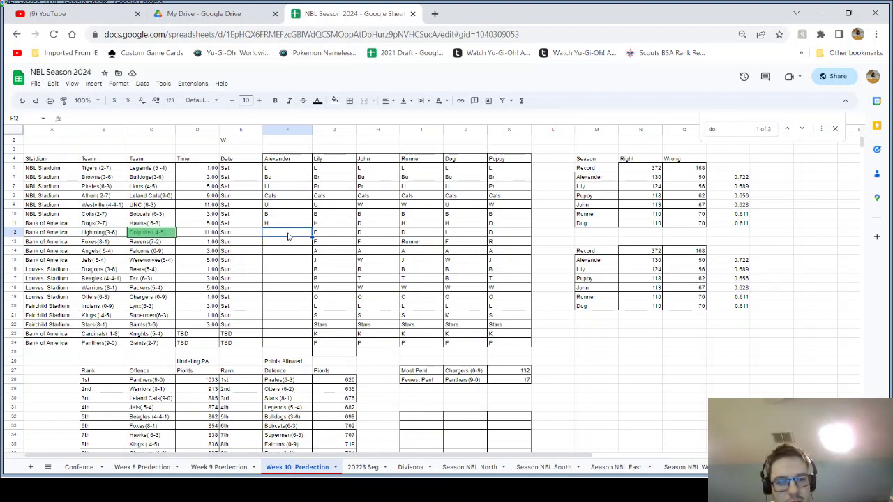
{"action": "type", "text": "D"}
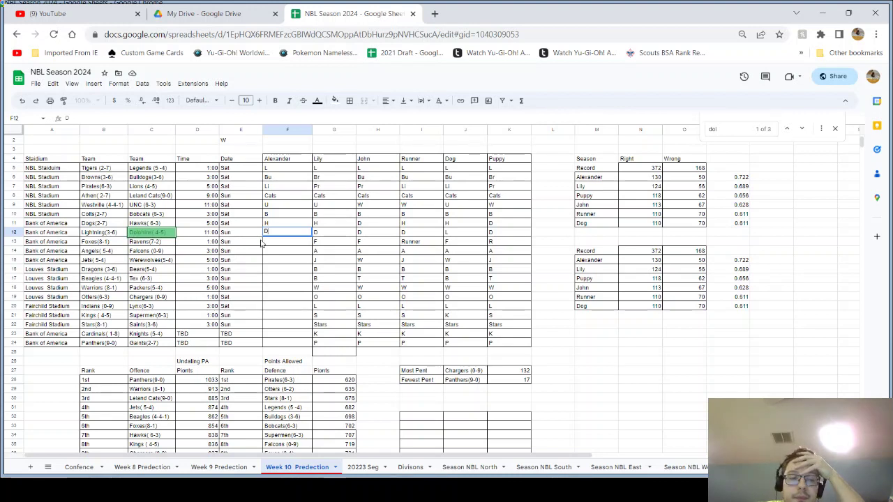
{"action": "key", "text": "Return"}
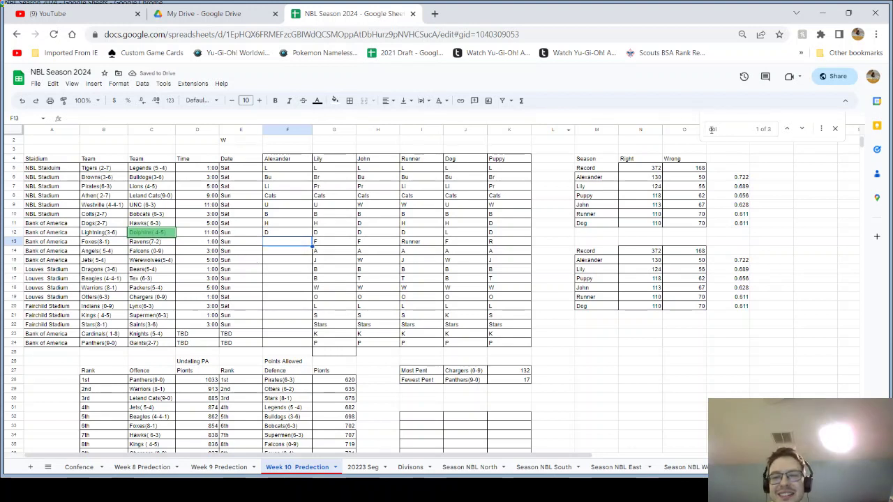
- Search the sheet for "F" and check the Foxes' offence and defence rankings
{"action": "key", "text": "ctrl+f"}
{"action": "type", "text": "F"}
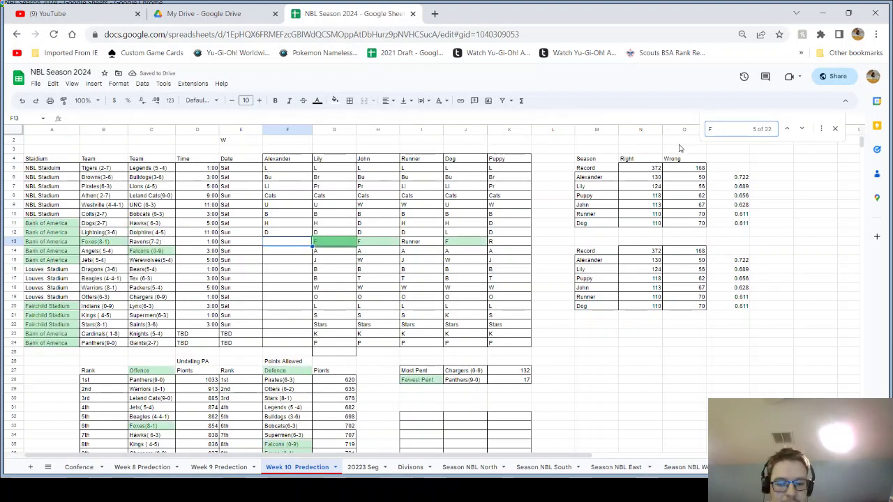
{"action": "scroll", "coordinate": [465, 293], "scroll_direction": "down", "scroll_amount": 2}
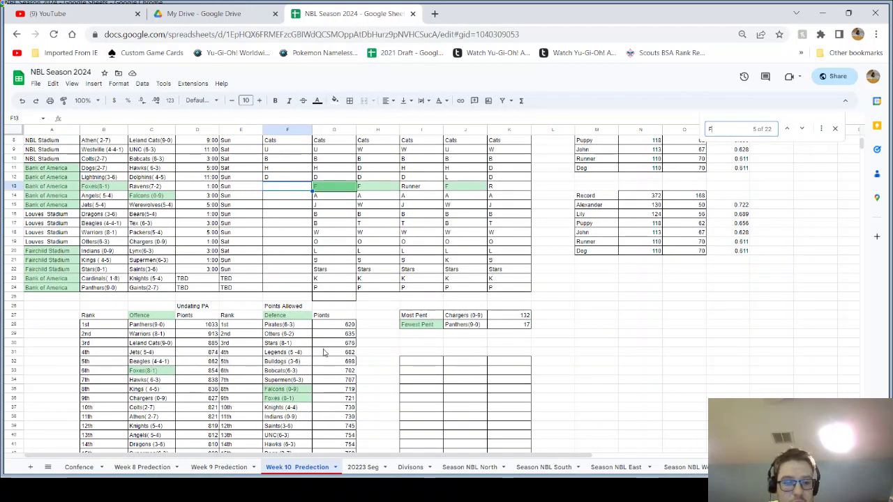
{"action": "scroll", "coordinate": [384, 332], "scroll_direction": "up", "scroll_amount": 2}
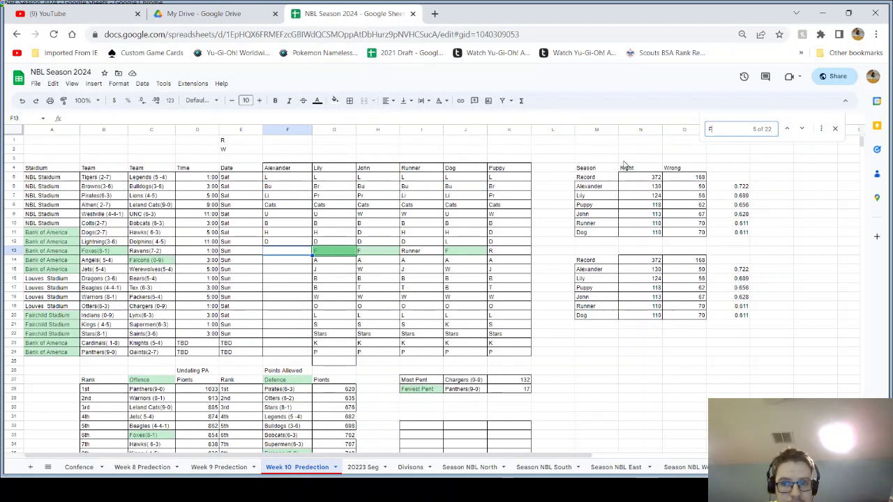
{"action": "double_click", "coordinate": [718, 129]}
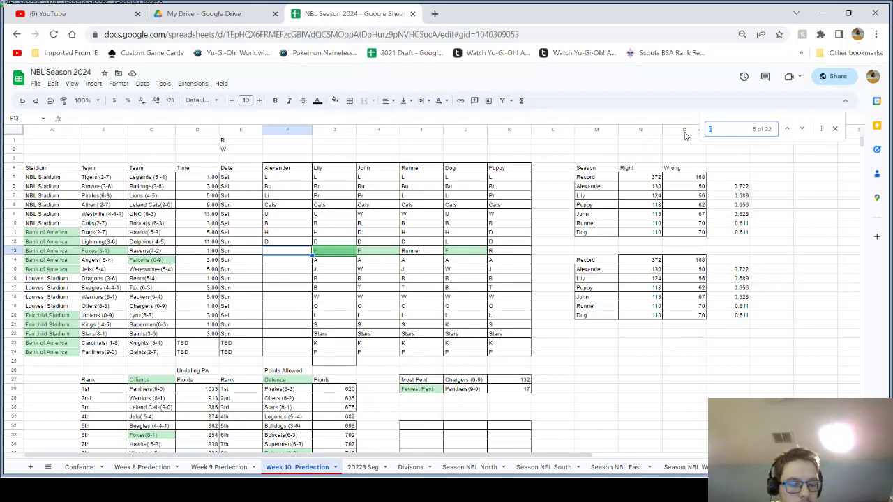
- Search the sheet for "ra" and check the Ravens' offence and defence rankings
{"action": "type", "text": "ra"}
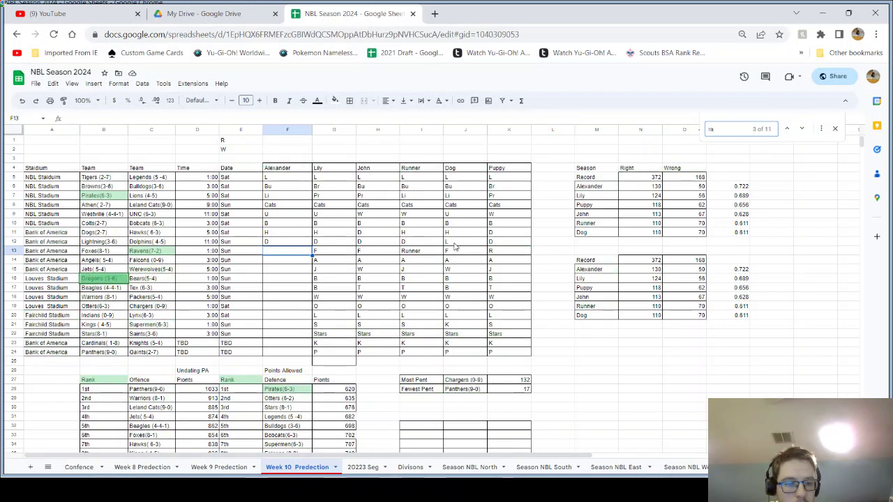
{"action": "scroll", "coordinate": [488, 241], "scroll_direction": "down", "scroll_amount": 8}
{"action": "scroll", "coordinate": [457, 261], "scroll_direction": "down", "scroll_amount": 1}
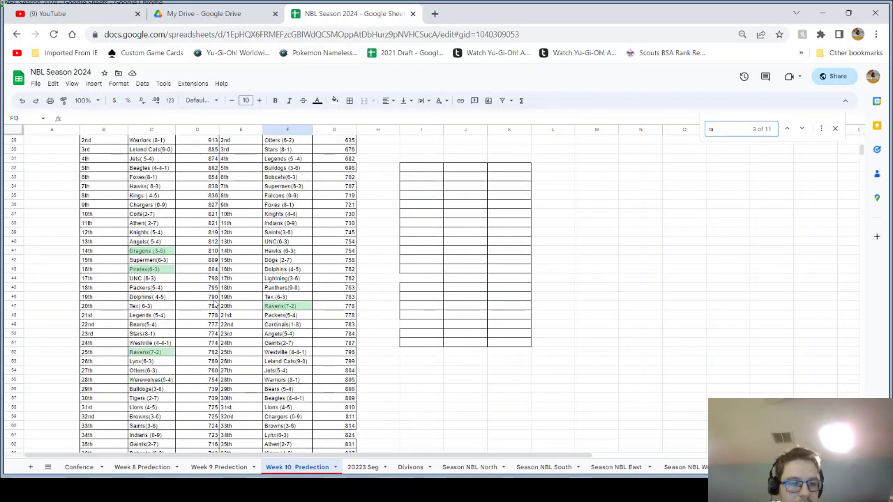
{"action": "scroll", "coordinate": [258, 276], "scroll_direction": "up", "scroll_amount": 10}
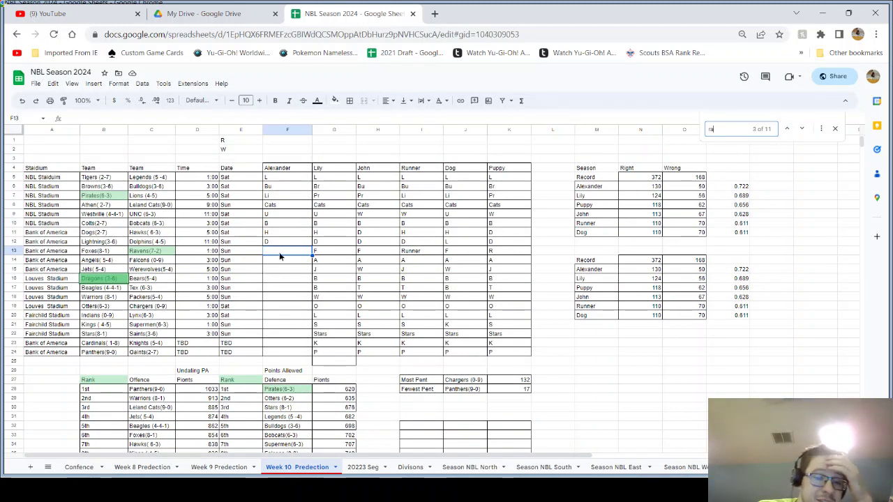
- Change the Runner column's pick for the Foxes–Ravens game to R
{"action": "left_click", "coordinate": [279, 251]}
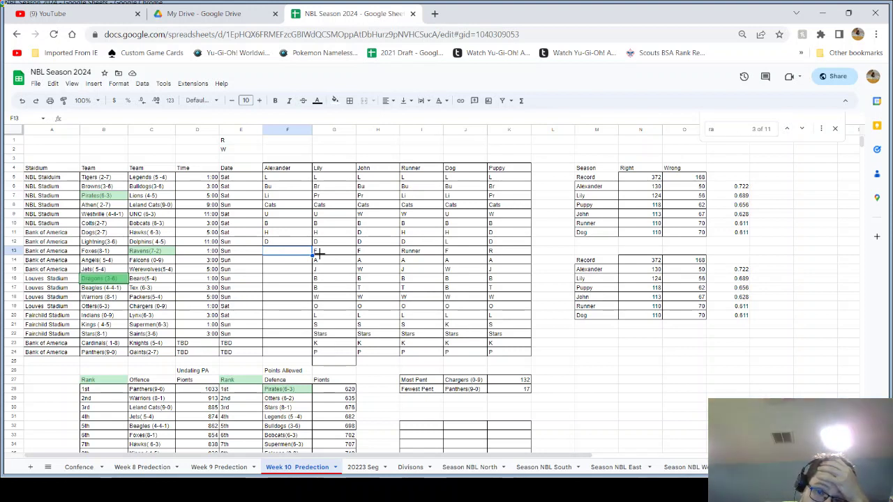
{"action": "left_click", "coordinate": [423, 253]}
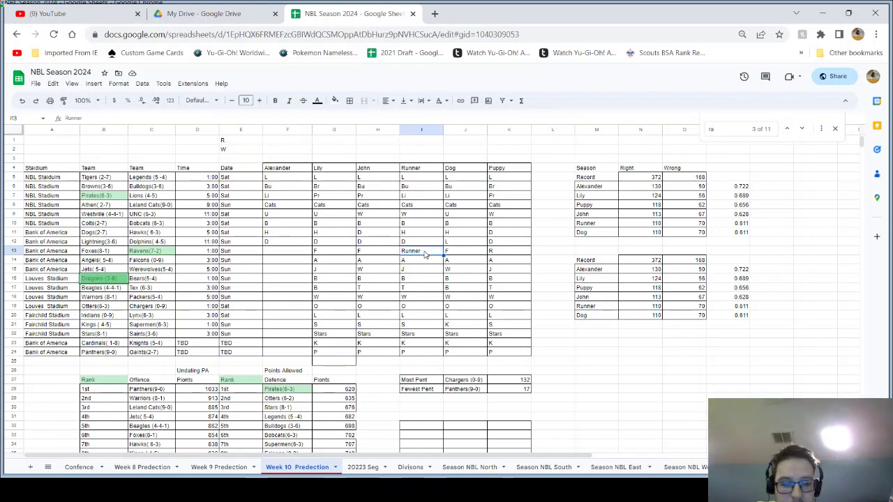
{"action": "type", "text": "R"}
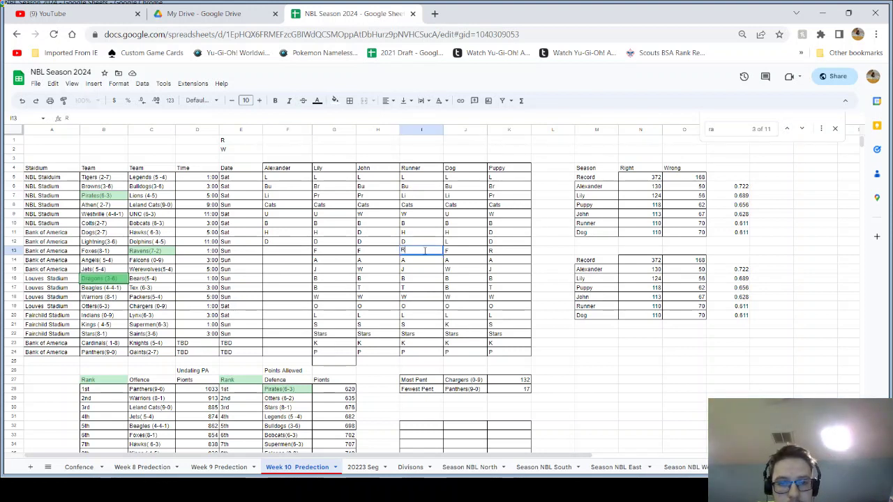
- Enter F as the first predictor's pick for the Foxes–Ravens game
{"action": "left_click", "coordinate": [288, 257]}
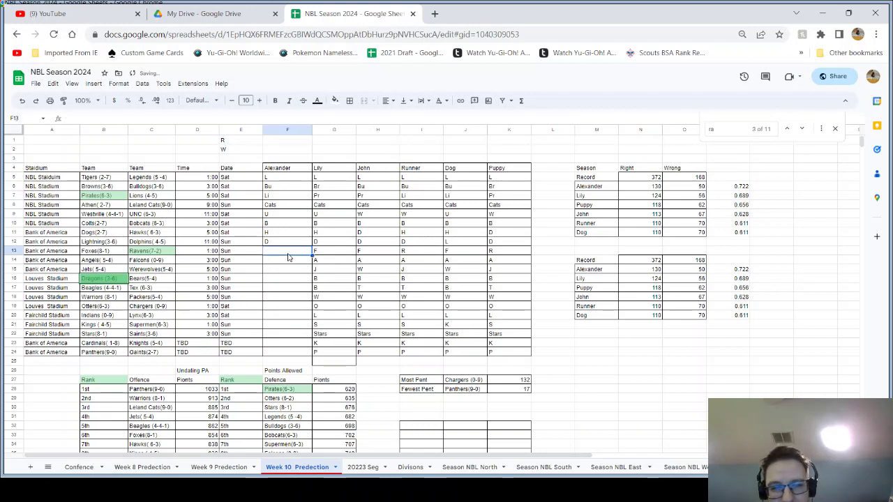
{"action": "type", "text": "F"}
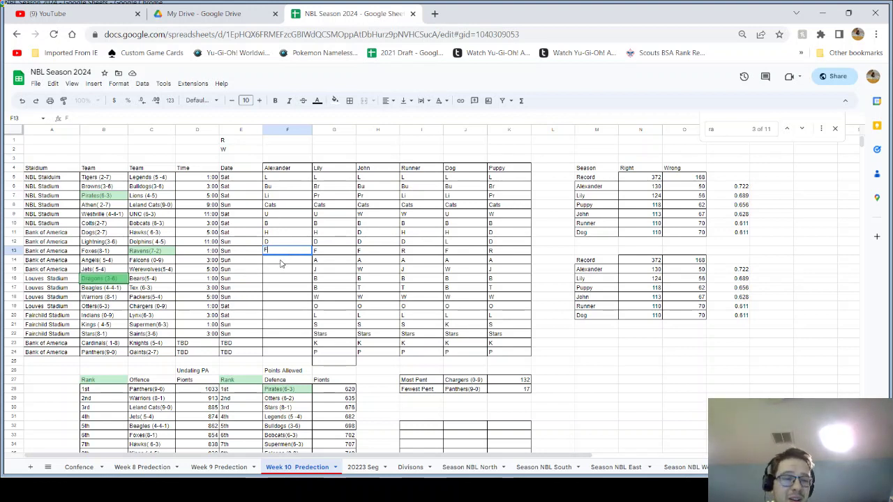
{"action": "key", "text": "Return"}
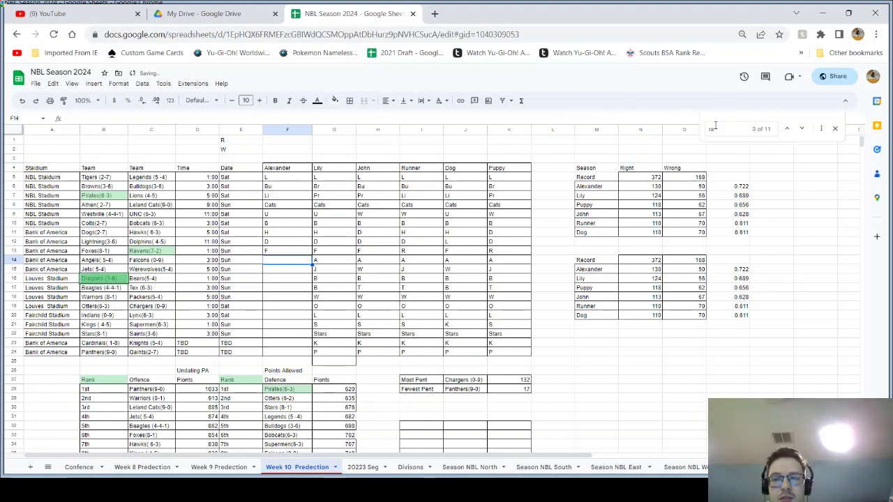
- Search the sheet for "F" and check the Falcons' rankings in the offence and defence tables
{"action": "double_click", "coordinate": [715, 125]}
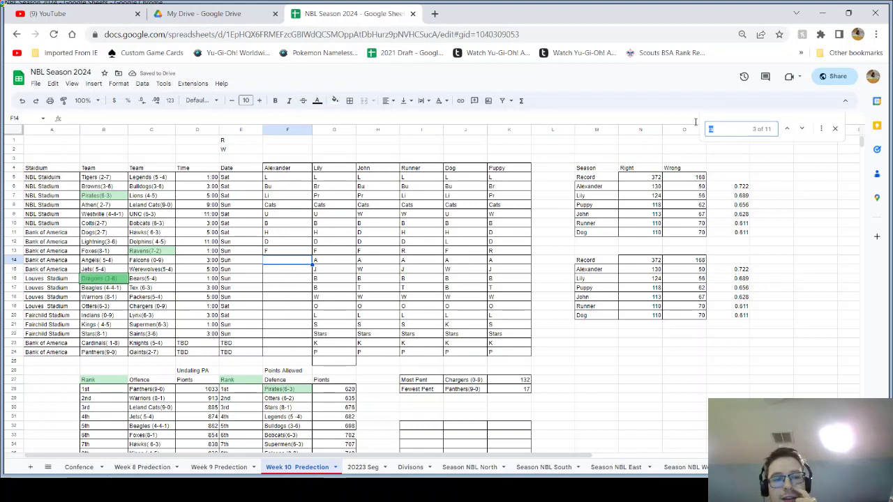
{"action": "type", "text": "F"}
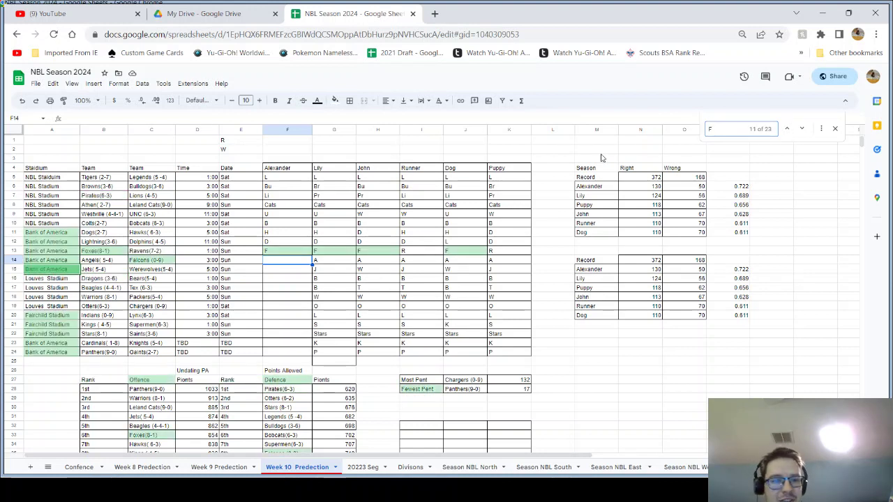
{"action": "scroll", "coordinate": [258, 317], "scroll_direction": "down", "scroll_amount": 3}
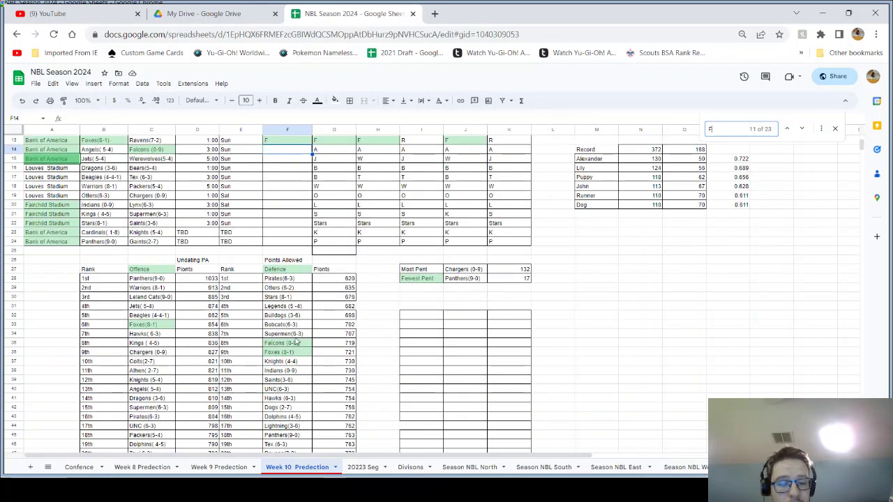
{"action": "scroll", "coordinate": [296, 341], "scroll_direction": "down", "scroll_amount": 7}
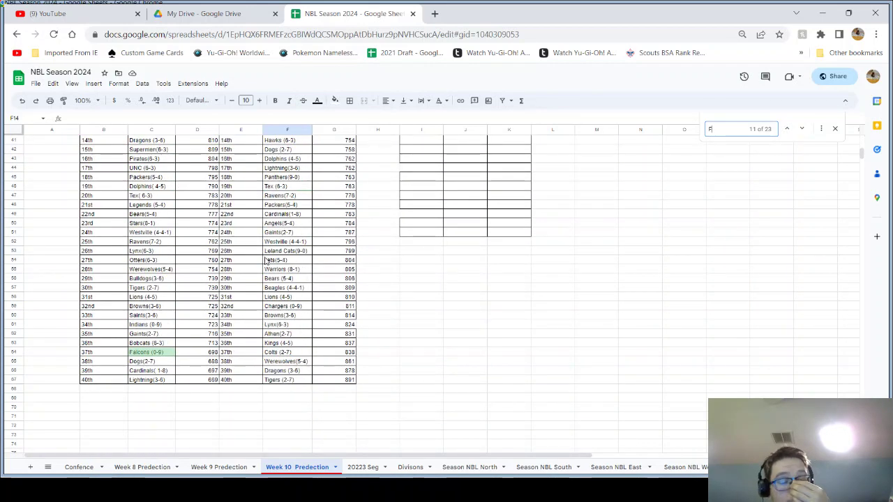
{"action": "scroll", "coordinate": [265, 261], "scroll_direction": "up", "scroll_amount": 10}
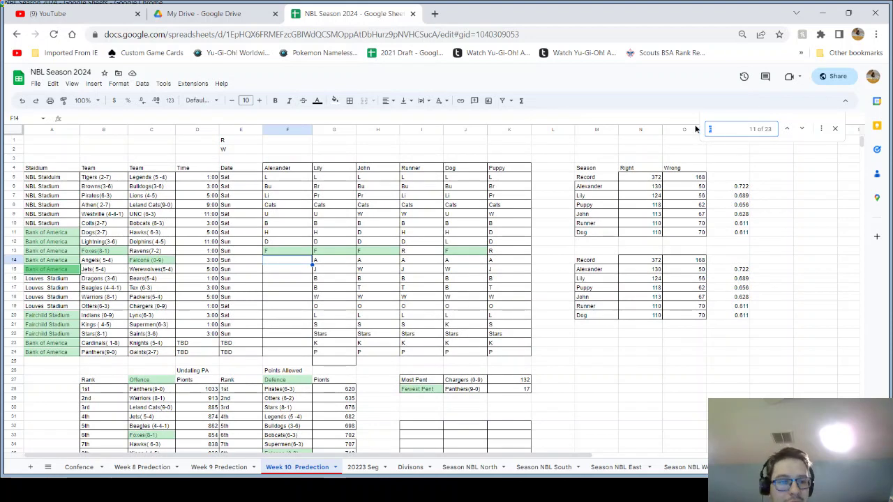
- Search the sheet for "an" and check the Angels' offence and defence rankings
{"action": "type", "text": "an"}
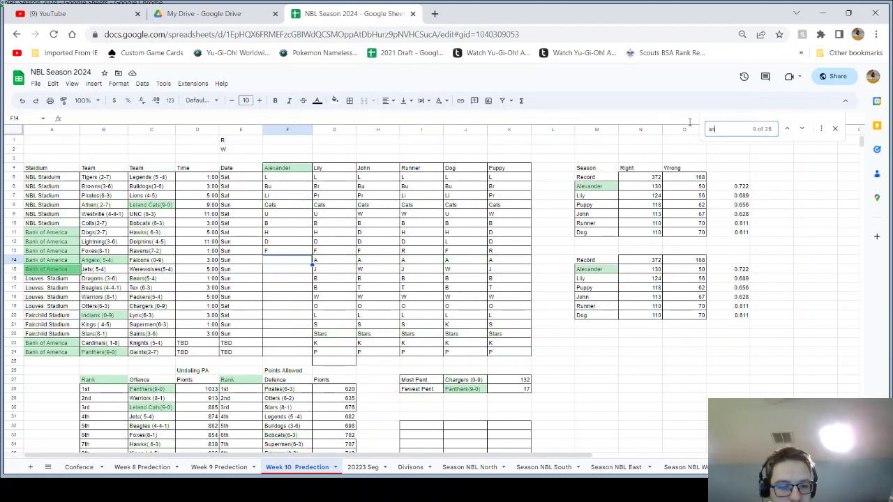
{"action": "scroll", "coordinate": [365, 175], "scroll_direction": "down", "scroll_amount": 6}
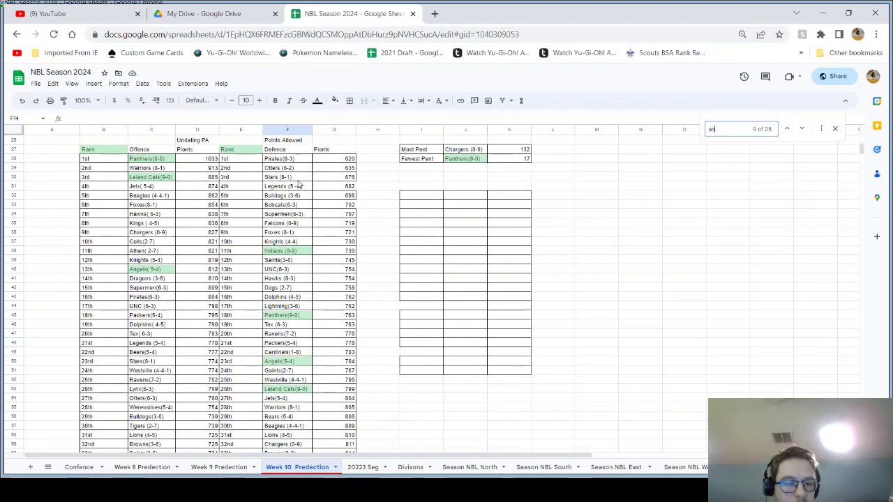
{"action": "scroll", "coordinate": [284, 286], "scroll_direction": "up", "scroll_amount": 6}
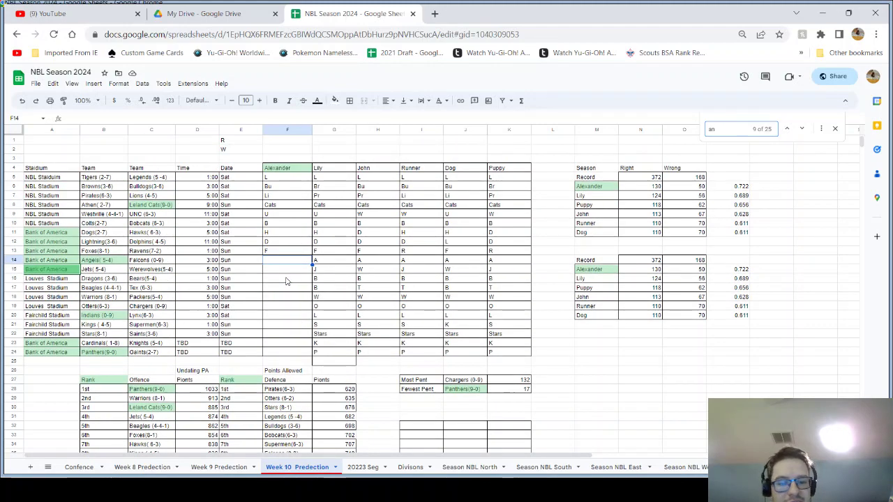
{"action": "scroll", "coordinate": [282, 383], "scroll_direction": "down", "scroll_amount": 4}
{"action": "scroll", "coordinate": [283, 321], "scroll_direction": "up", "scroll_amount": 4}
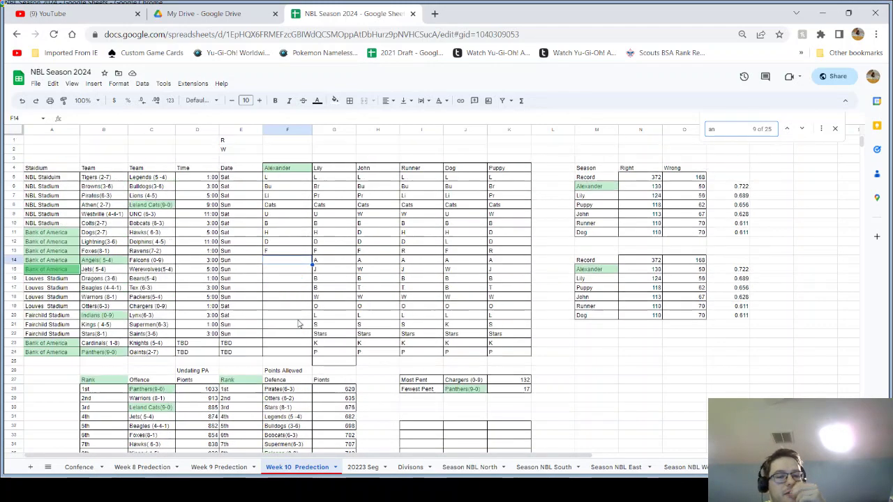
- Enter A as the first predictor's pick for the Angels–Falcons game
{"action": "left_click", "coordinate": [284, 263]}
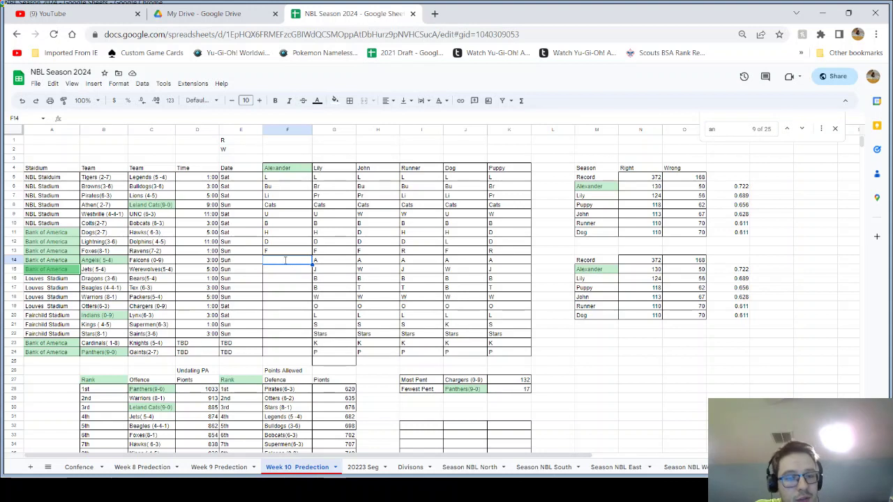
{"action": "type", "text": "A"}
{"action": "key", "text": "BackSpace"}
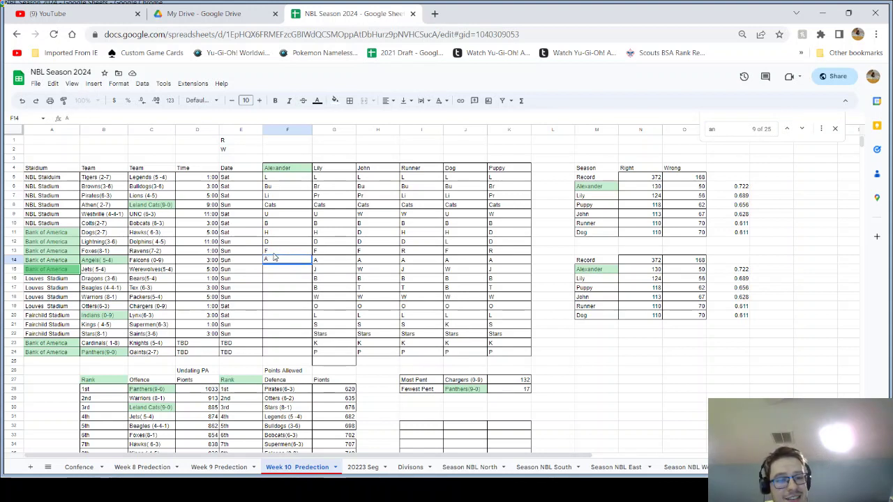
{"action": "left_click", "coordinate": [166, 261]}
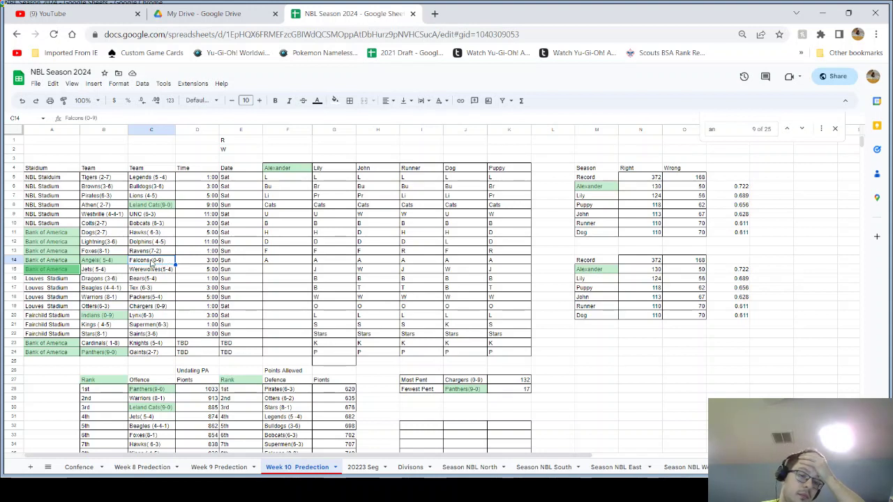
- Select the Jets–Werewolves matchup, search the sheet for "jet" and check the Jets' offence and defence rankings
{"action": "left_click_drag", "start_coordinate": [101, 270], "coordinate": [150, 269]}
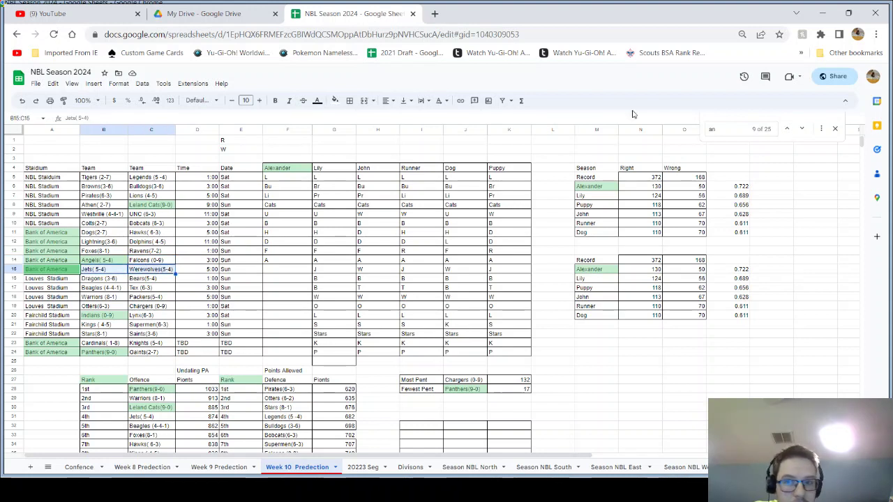
{"action": "left_click", "coordinate": [709, 128]}
{"action": "type", "text": "i"}
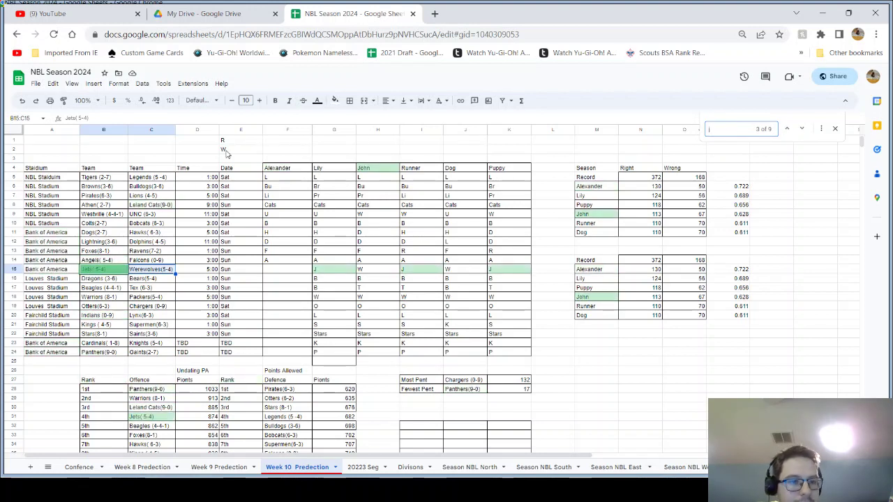
{"action": "type", "text": "et"}
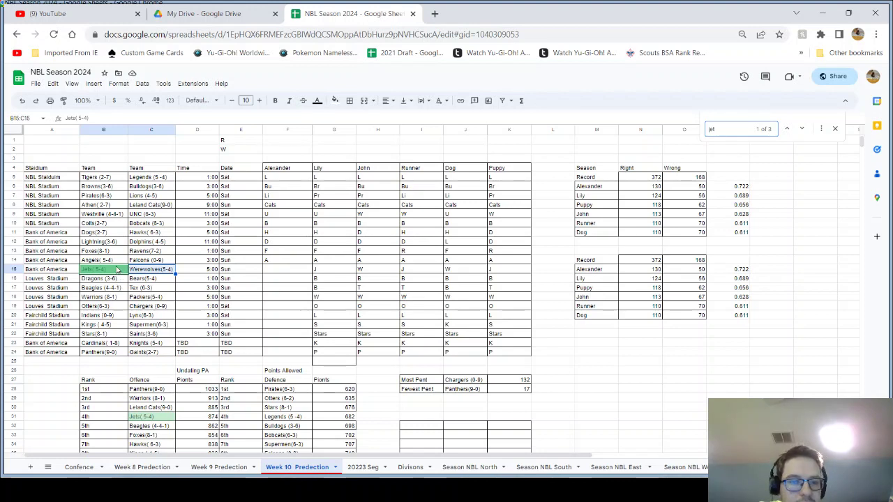
{"action": "scroll", "coordinate": [122, 272], "scroll_direction": "down", "scroll_amount": 4}
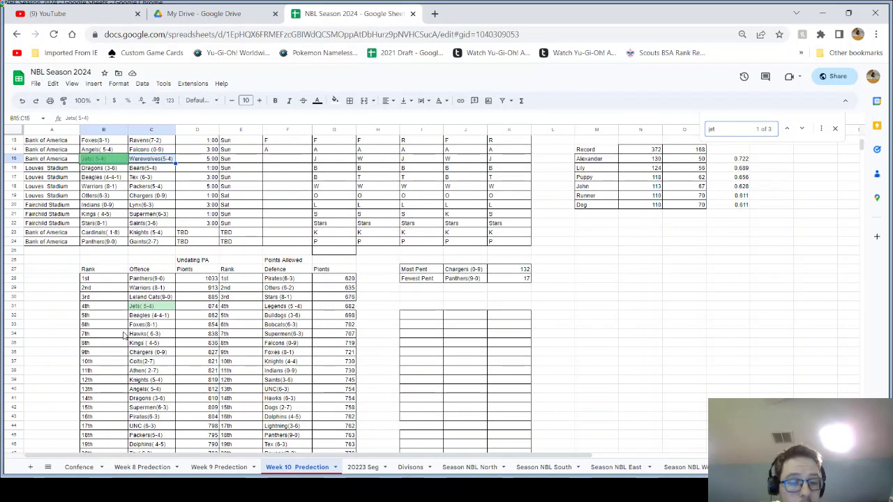
{"action": "scroll", "coordinate": [123, 336], "scroll_direction": "down", "scroll_amount": 5}
{"action": "scroll", "coordinate": [591, 201], "scroll_direction": "up", "scroll_amount": 9}
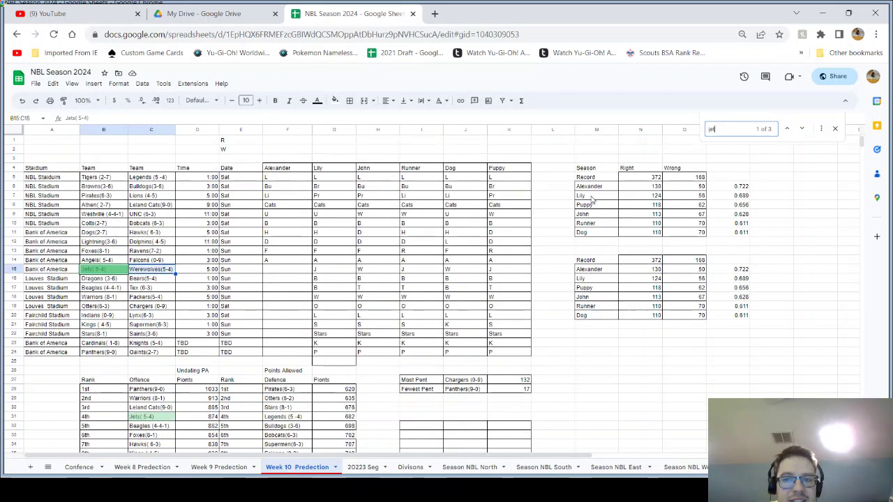
- Search the sheet for "wer" and check the Werewolves' offence and defence rankings
{"action": "key", "text": "ctrl+a"}
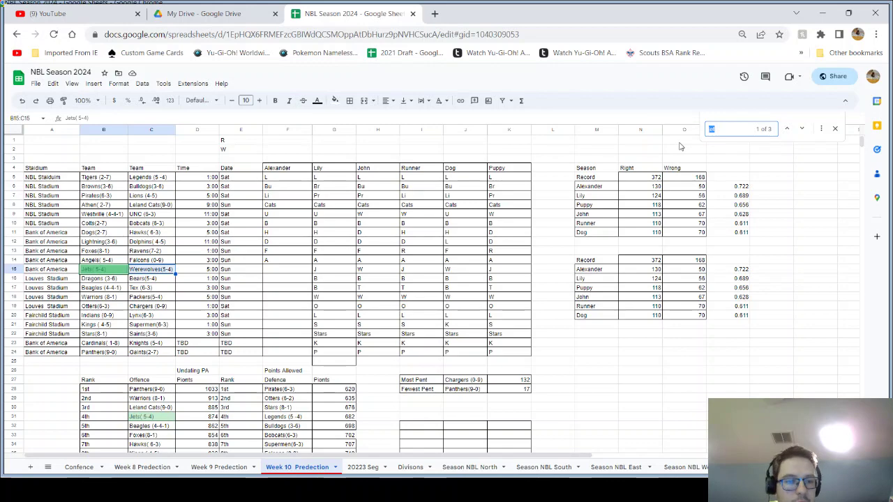
{"action": "type", "text": "wer"}
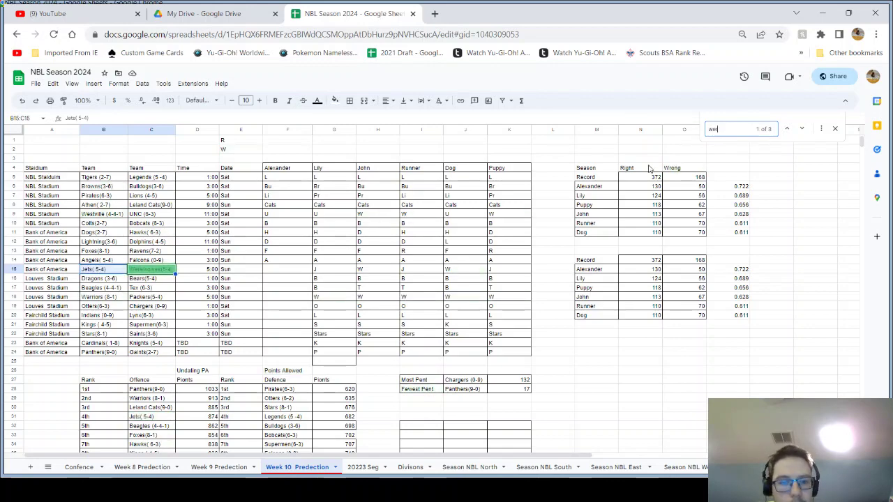
{"action": "scroll", "coordinate": [384, 336], "scroll_direction": "down", "scroll_amount": 4}
{"action": "scroll", "coordinate": [213, 338], "scroll_direction": "down", "scroll_amount": 3}
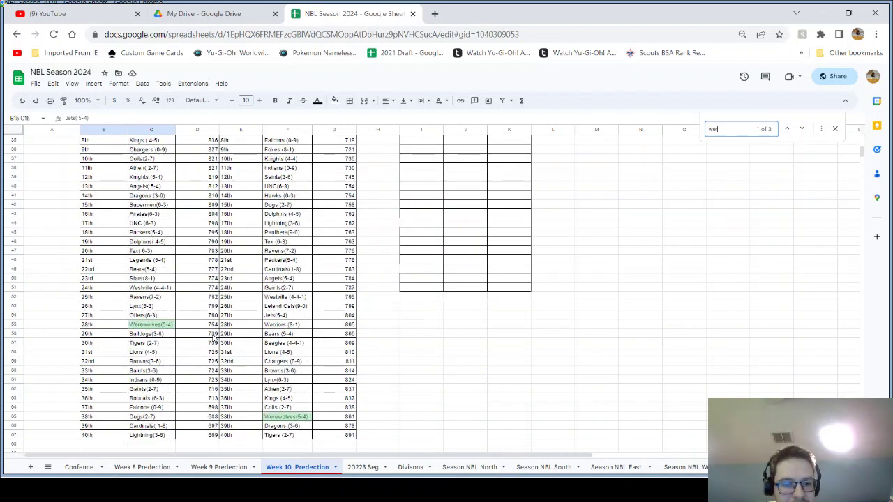
{"action": "scroll", "coordinate": [235, 266], "scroll_direction": "up", "scroll_amount": 5}
{"action": "scroll", "coordinate": [235, 265], "scroll_direction": "up", "scroll_amount": 3}
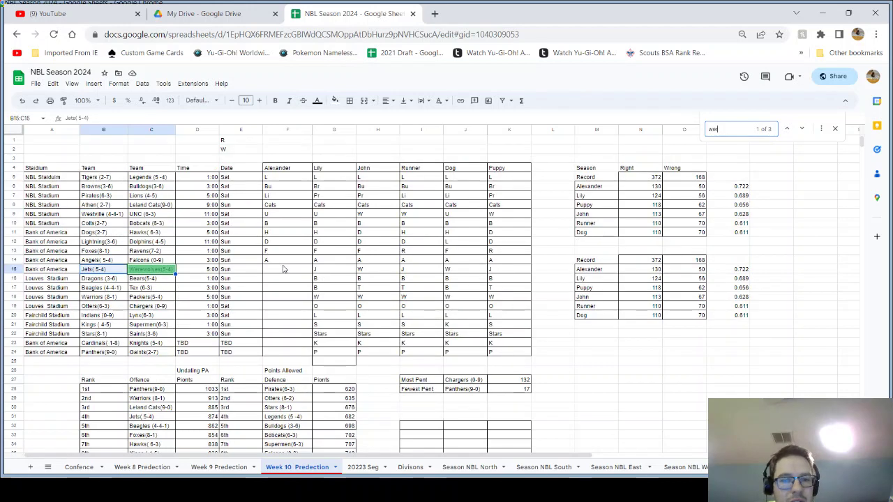
- Enter J as the first predictor's pick for the Jets–Werewolves game, and select the Dragons–Bears matchup
{"action": "left_click", "coordinate": [283, 269]}
{"action": "type", "text": "J"}
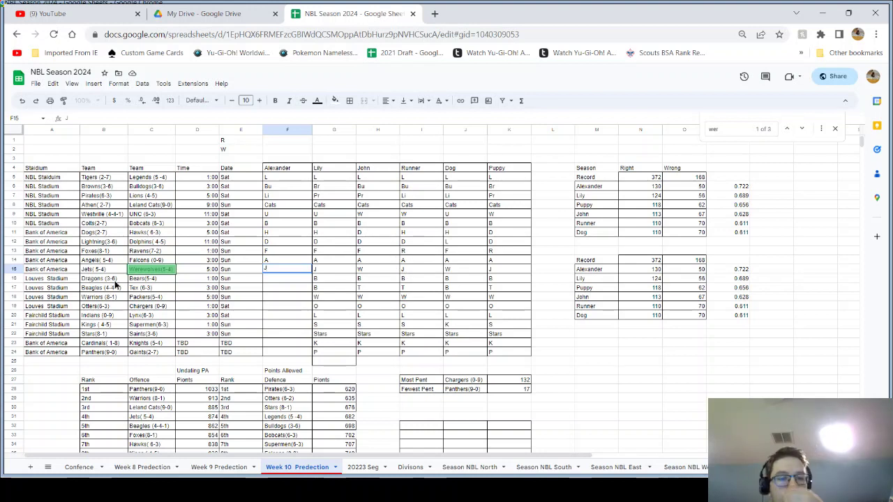
{"action": "left_click_drag", "start_coordinate": [115, 279], "coordinate": [152, 279]}
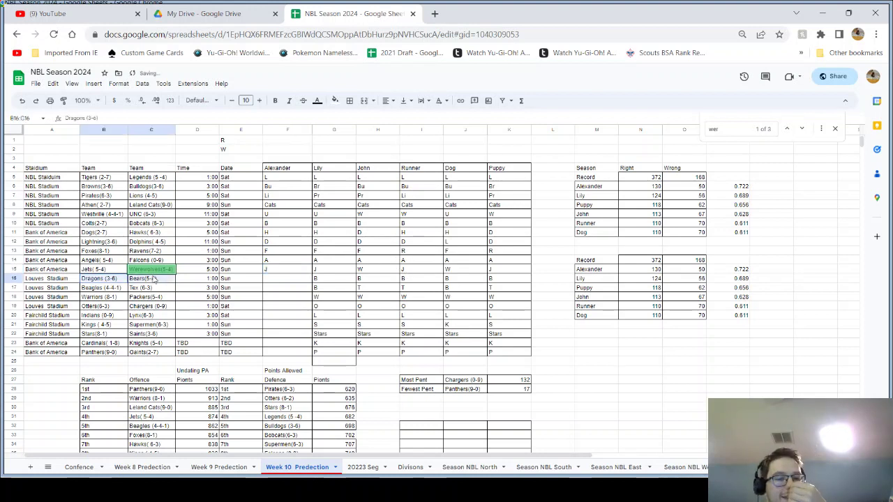
- Search the sheet for "dr" and check the Dragons' offence and defence rankings
{"action": "left_click", "coordinate": [726, 128]}
{"action": "type", "text": "dr"}
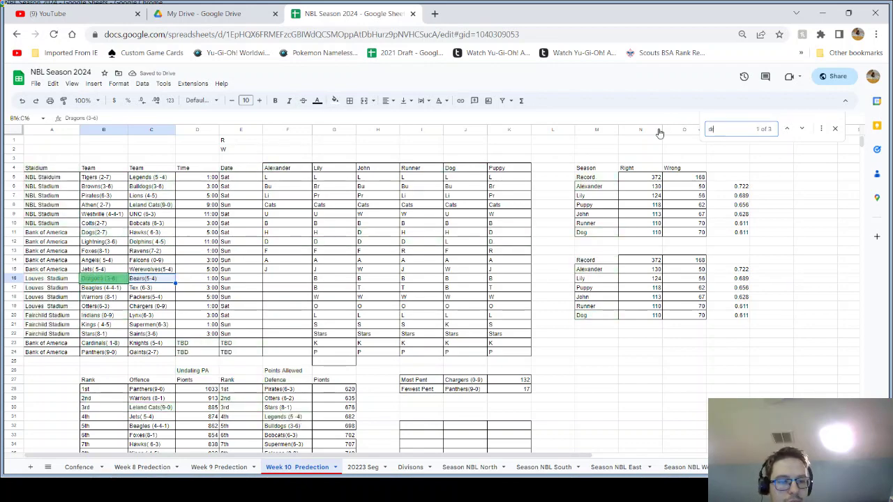
{"action": "scroll", "coordinate": [209, 258], "scroll_direction": "down", "scroll_amount": 10}
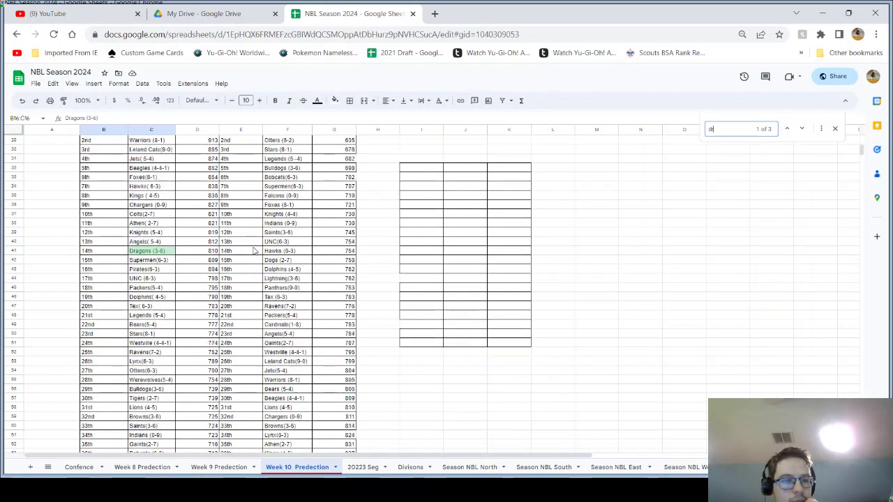
{"action": "scroll", "coordinate": [97, 271], "scroll_direction": "up", "scroll_amount": 3}
{"action": "scroll", "coordinate": [293, 279], "scroll_direction": "down", "scroll_amount": 3}
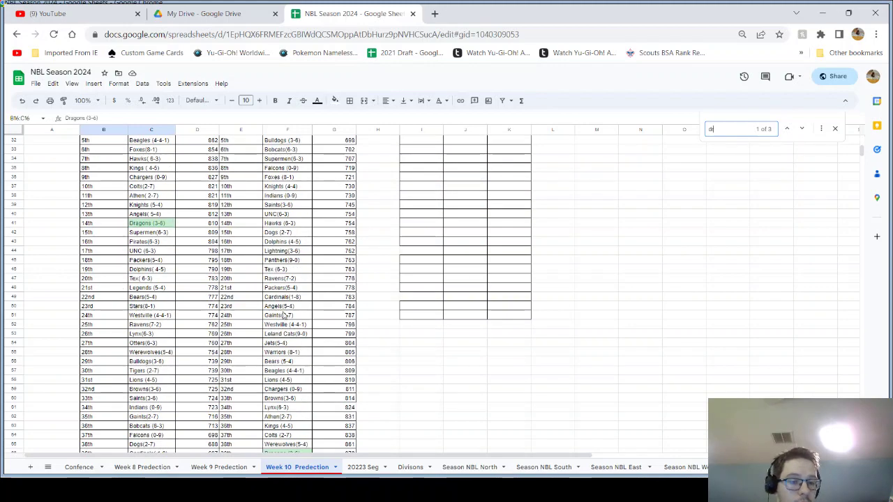
{"action": "scroll", "coordinate": [485, 269], "scroll_direction": "down", "scroll_amount": 3}
{"action": "scroll", "coordinate": [485, 269], "scroll_direction": "up", "scroll_amount": 13}
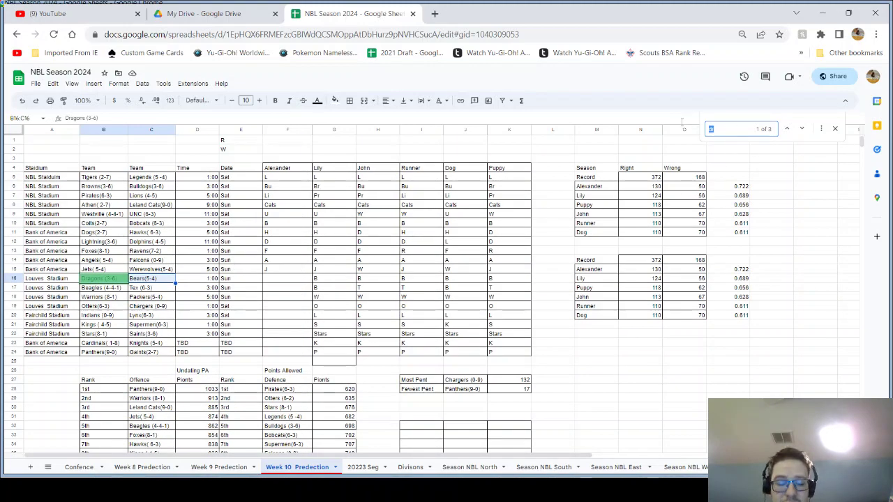
- Search the sheet for "bea" and check the Bears' offence and defence rankings
{"action": "type", "text": "bea"}
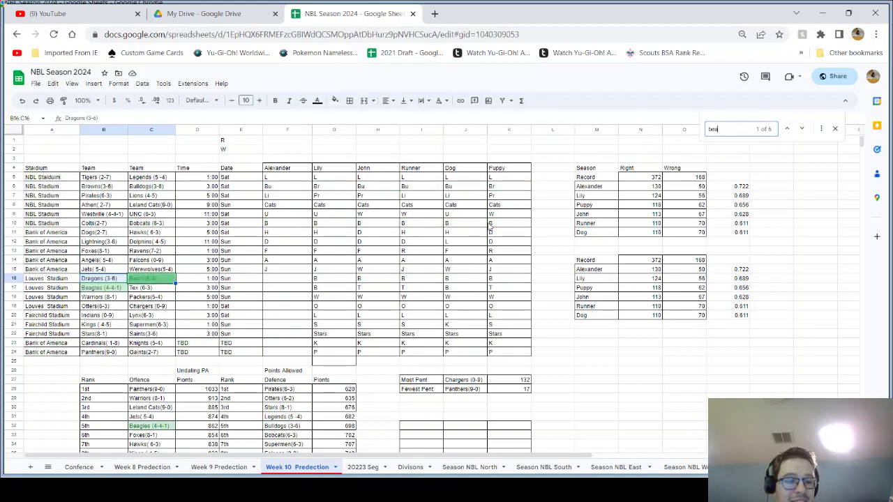
{"action": "scroll", "coordinate": [391, 254], "scroll_direction": "down", "scroll_amount": 9}
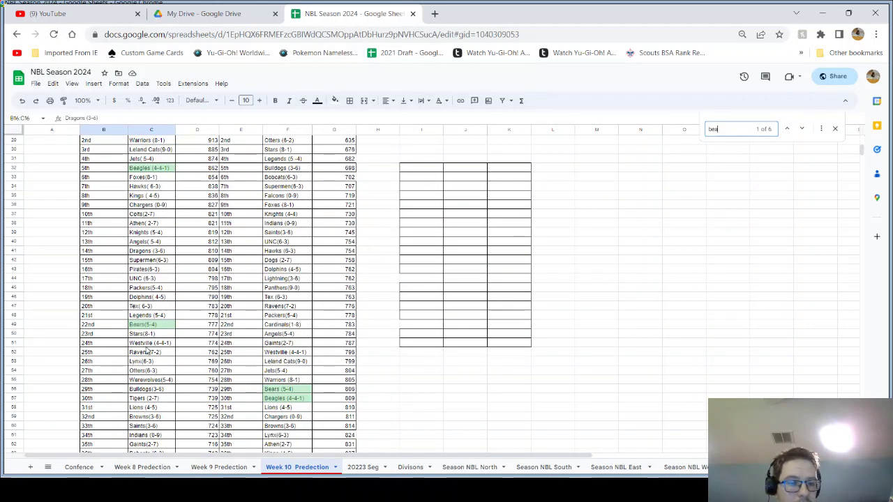
{"action": "scroll", "coordinate": [175, 329], "scroll_direction": "down", "scroll_amount": 1}
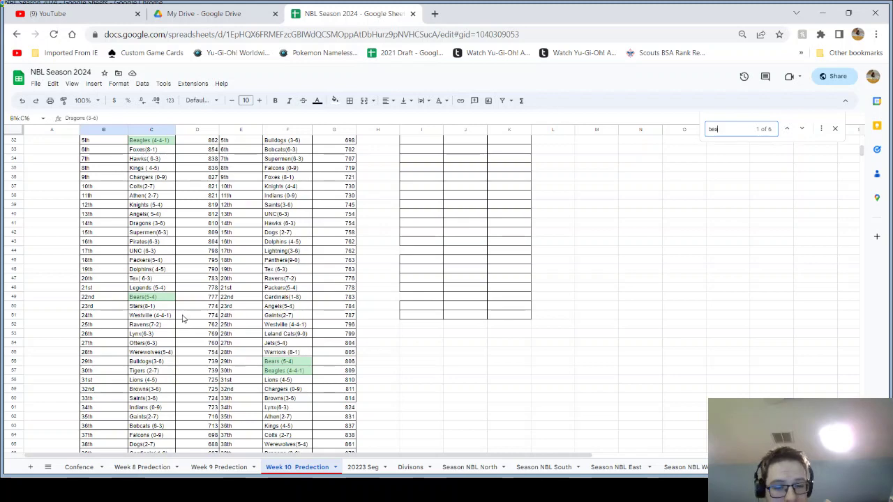
{"action": "scroll", "coordinate": [183, 318], "scroll_direction": "up", "scroll_amount": 10}
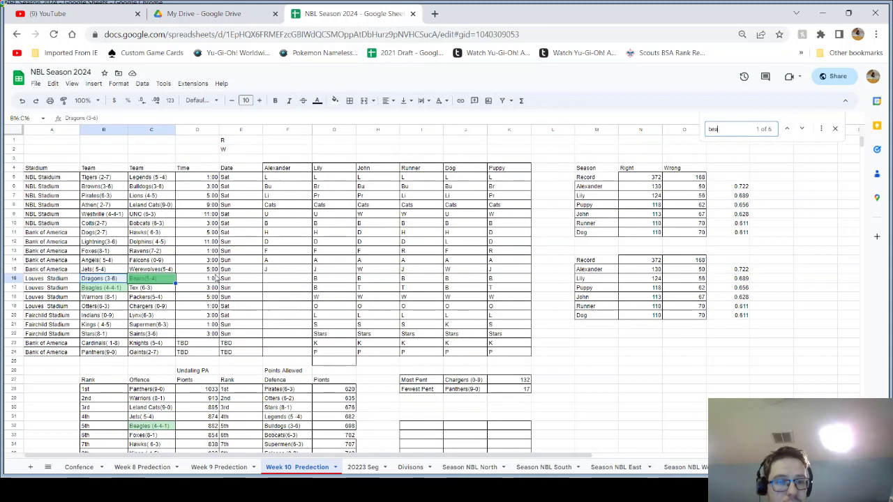
- Enter B as the first predictor's pick for the Dragons–Bears game
{"action": "left_click", "coordinate": [269, 282]}
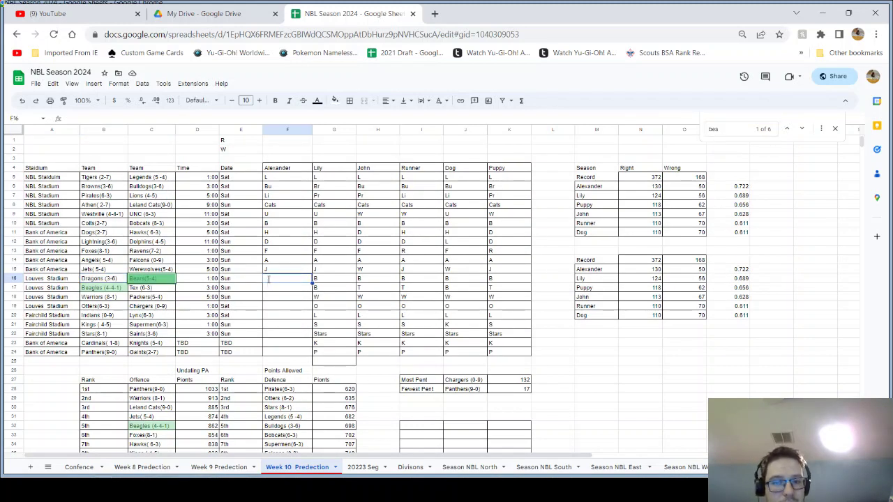
{"action": "type", "text": "B"}
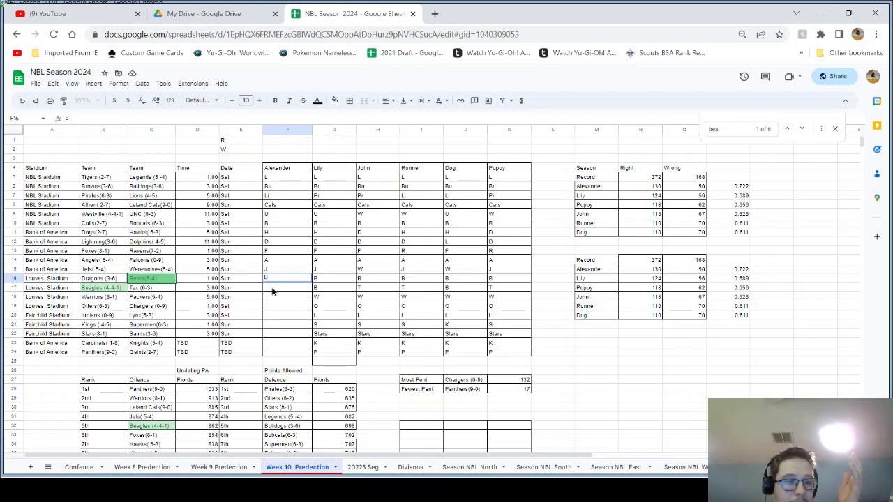
{"action": "key", "text": "Return"}
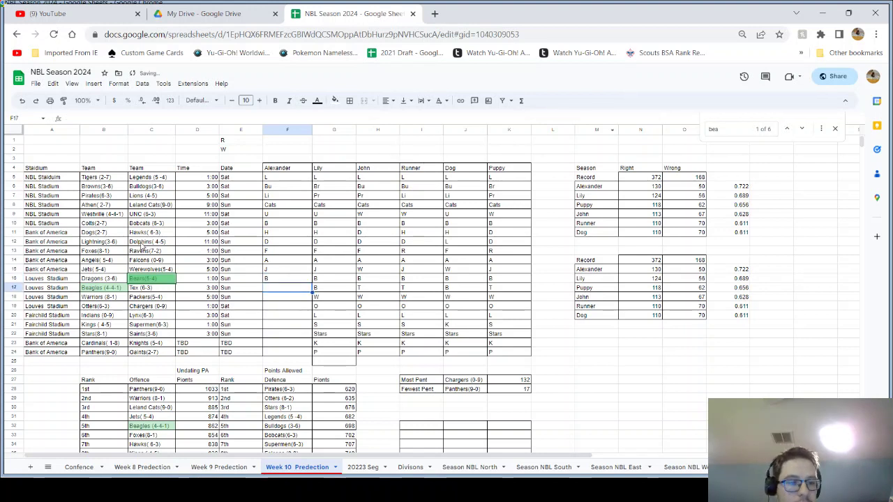
- Select Tex in the Beagles–Tex matchup, search the sheet for "tex" and check Tex's offence and defence rankings
{"action": "left_click", "coordinate": [145, 289]}
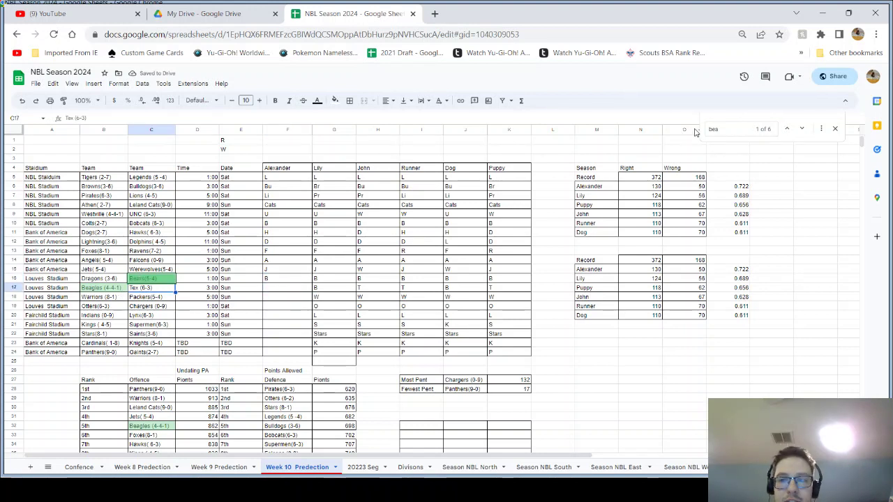
{"action": "key", "text": "ctrl+f"}
{"action": "type", "text": "t"}
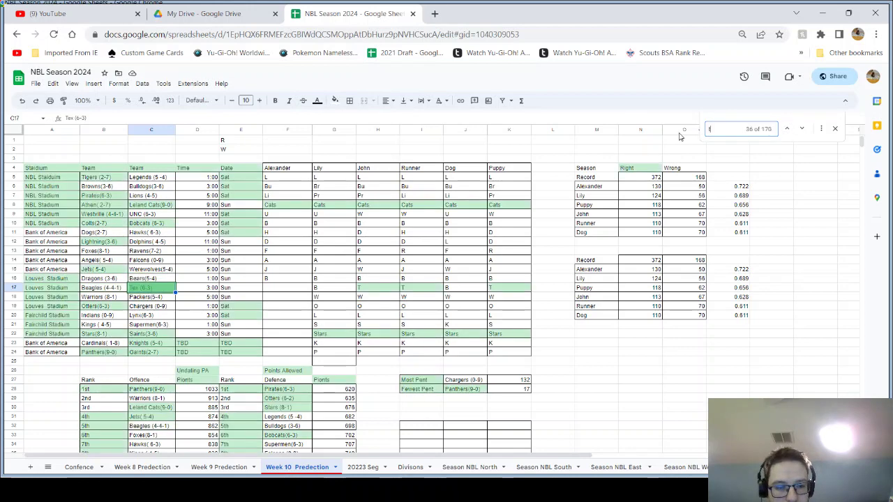
{"action": "type", "text": "ex"}
{"action": "scroll", "coordinate": [448, 179], "scroll_direction": "down", "scroll_amount": 5}
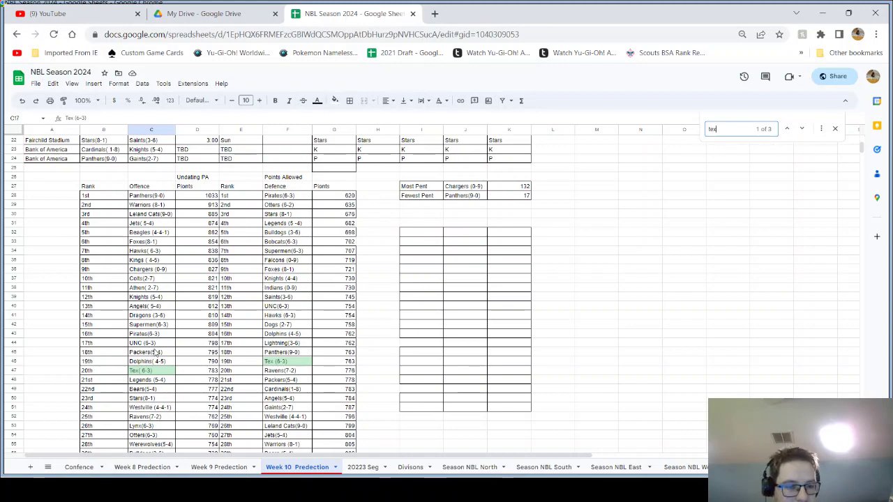
{"action": "scroll", "coordinate": [155, 348], "scroll_direction": "up", "scroll_amount": 5}
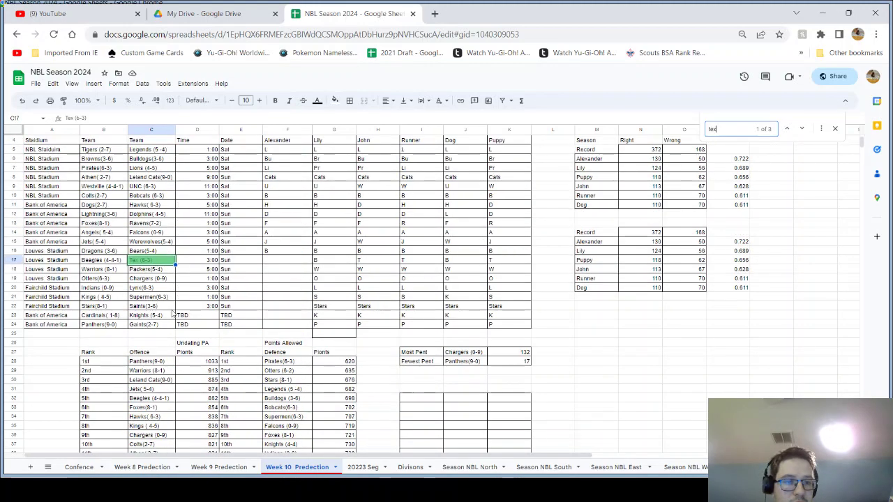
- Search the sheet for "be" and check the Beagles' offence and defence rankings
{"action": "key", "text": "BackSpace"}
{"action": "key", "text": "BackSpace"}
{"action": "key", "text": "BackSpace"}
{"action": "type", "text": "be"}
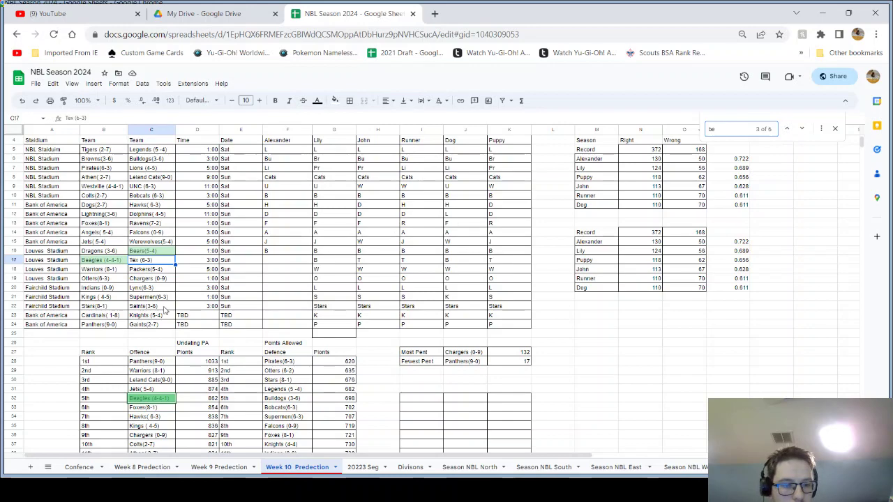
{"action": "scroll", "coordinate": [165, 310], "scroll_direction": "down", "scroll_amount": 6}
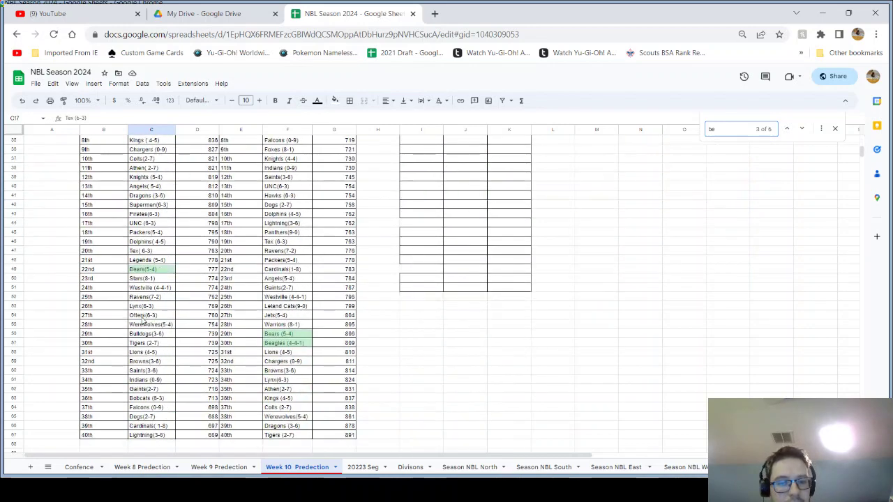
{"action": "scroll", "coordinate": [264, 345], "scroll_direction": "up", "scroll_amount": 7}
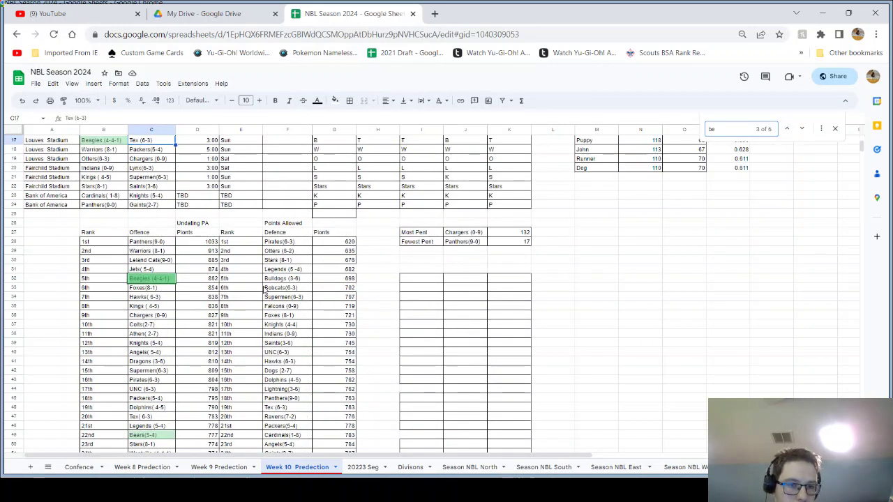
- Enter T as the first predictor's pick for the Beagles–Tex game
{"action": "left_click", "coordinate": [276, 288]}
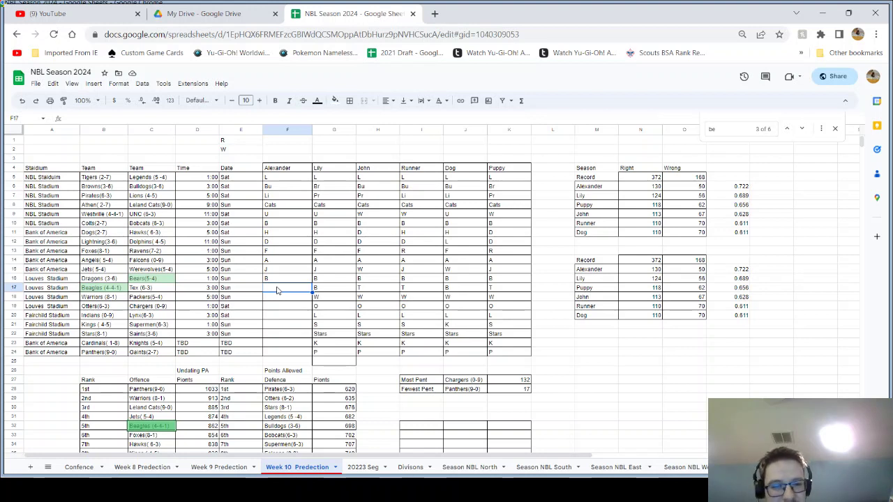
{"action": "type", "text": "T"}
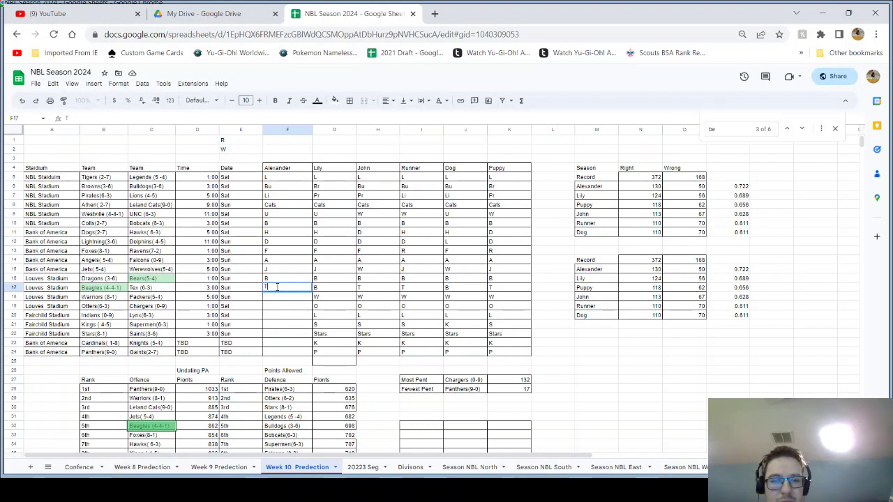
{"action": "key", "text": "Return"}
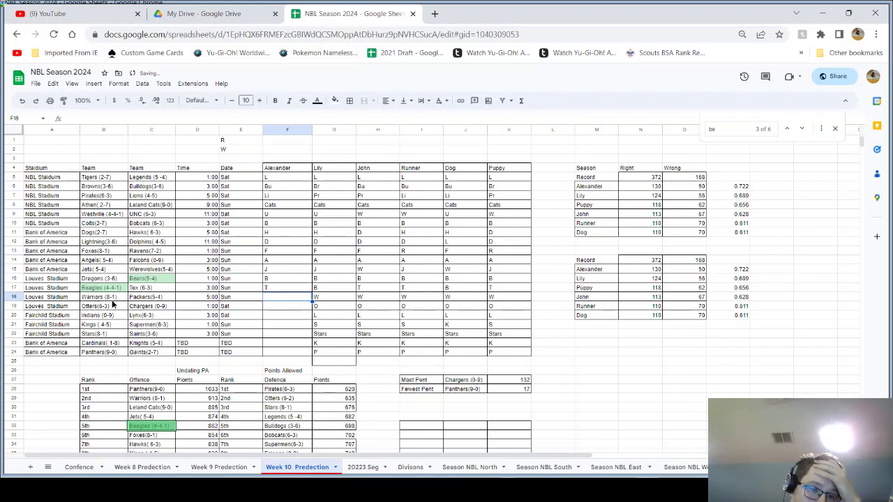
- Select the Warriors–Packers matchup, search the sheet for "wa" and check the Warriors' offence and defence rankings
{"action": "left_click_drag", "start_coordinate": [104, 297], "coordinate": [148, 297]}
{"action": "key", "text": "ctrl+f"}
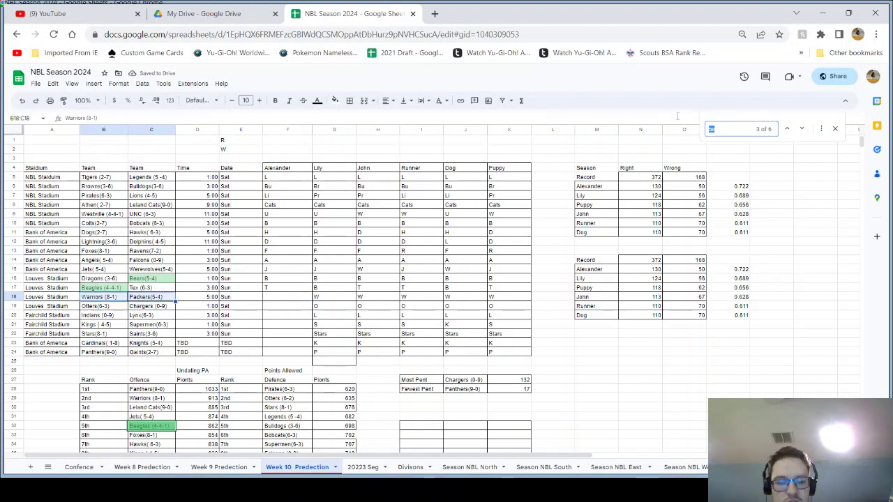
{"action": "type", "text": "wa"}
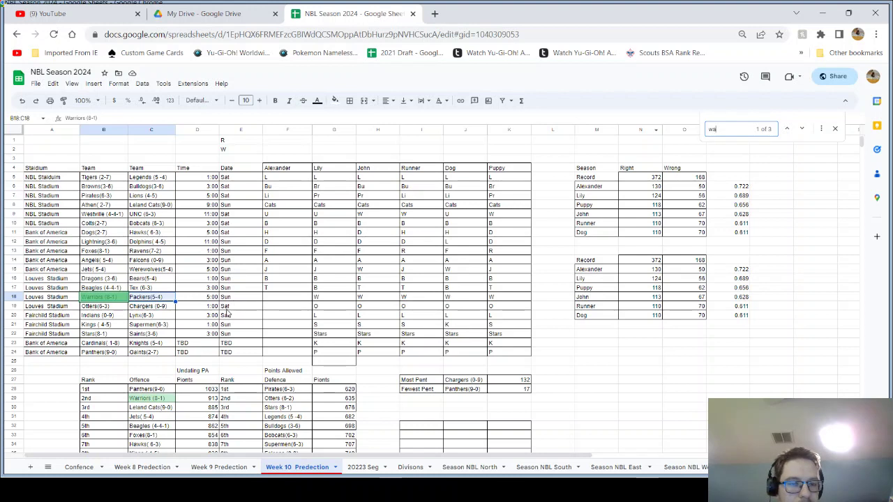
{"action": "left_click", "coordinate": [119, 312]}
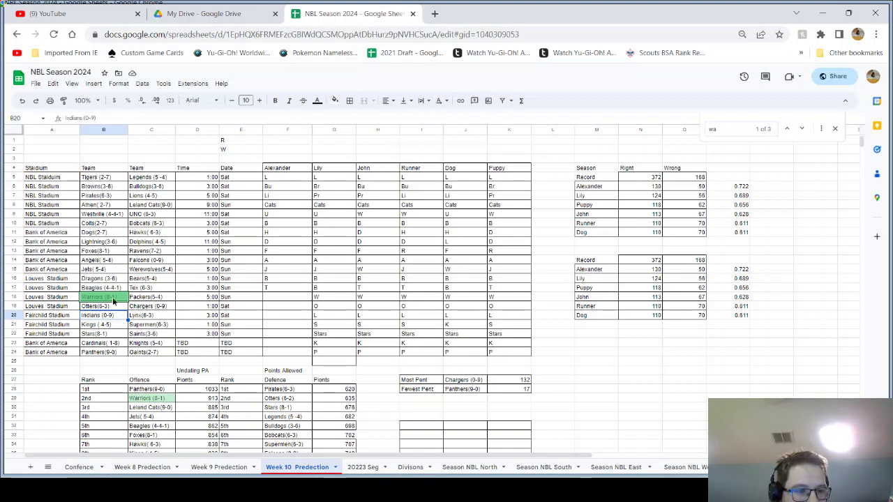
{"action": "left_click_drag", "start_coordinate": [114, 300], "coordinate": [153, 301]}
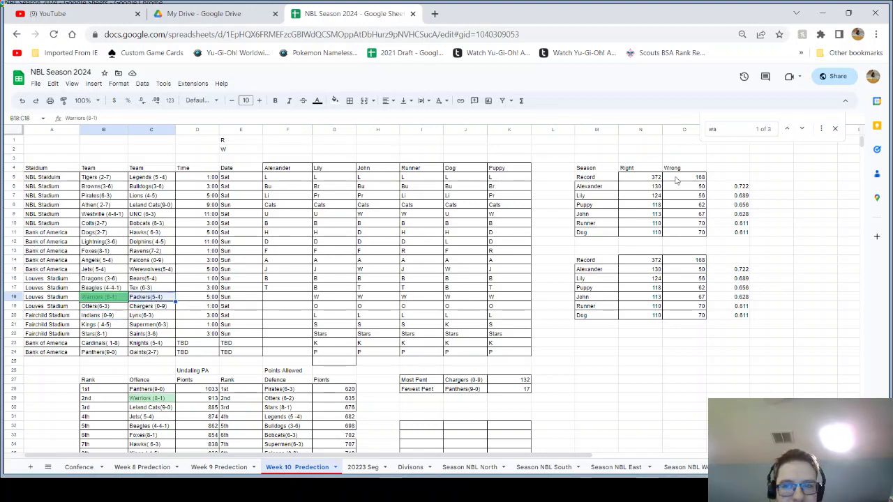
{"action": "scroll", "coordinate": [262, 325], "scroll_direction": "down", "scroll_amount": 1}
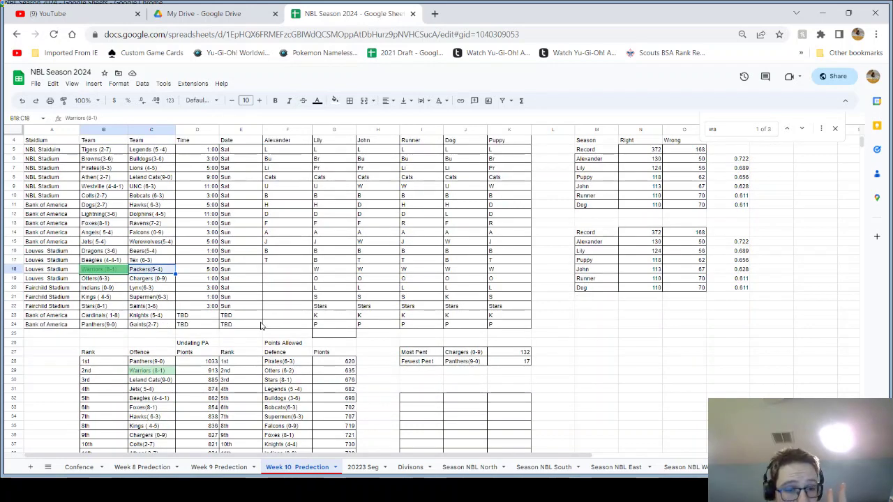
{"action": "scroll", "coordinate": [263, 325], "scroll_direction": "down", "scroll_amount": 10}
{"action": "scroll", "coordinate": [263, 326], "scroll_direction": "up", "scroll_amount": 9}
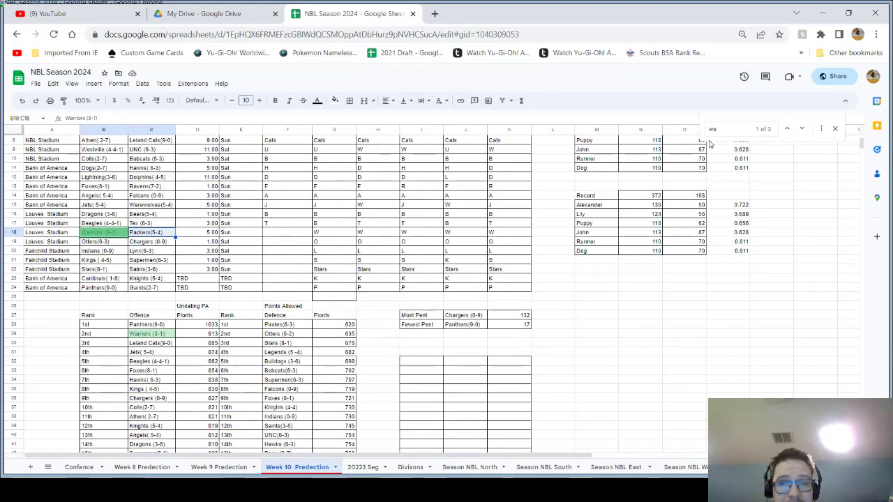
{"action": "scroll", "coordinate": [709, 144], "scroll_direction": "up", "scroll_amount": 3}
- Search the sheet for "pac" and check the Packers' offence and defence rankings
{"action": "key", "text": "BackSpace"}
{"action": "key", "text": "BackSpace"}
{"action": "type", "text": "p"}
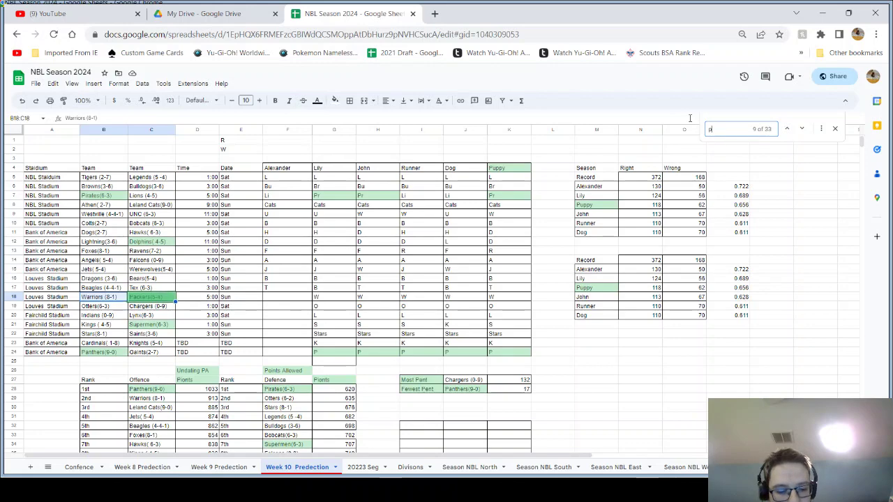
{"action": "type", "text": "ac"}
{"action": "scroll", "coordinate": [130, 399], "scroll_direction": "down", "scroll_amount": 5}
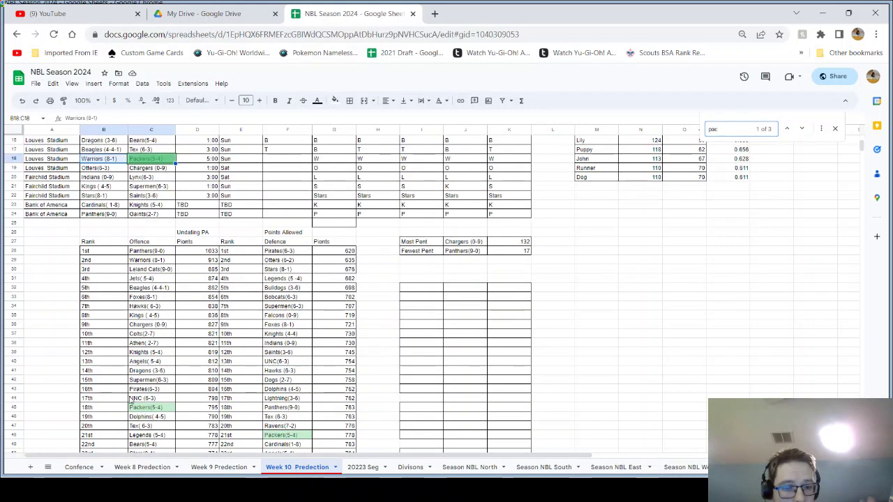
{"action": "scroll", "coordinate": [132, 401], "scroll_direction": "down", "scroll_amount": 1}
{"action": "scroll", "coordinate": [262, 421], "scroll_direction": "up", "scroll_amount": 5}
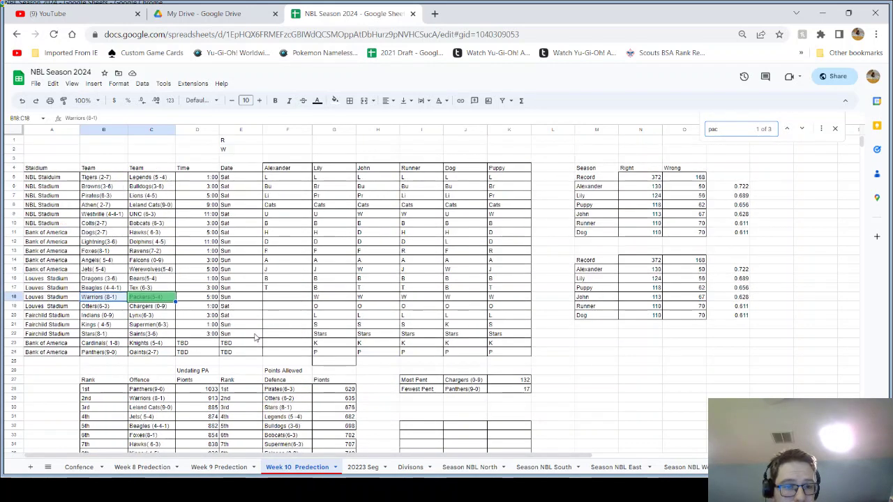
- Enter W as the first predictor's pick for the Warriors–Packers game, and select the Otters–Chargers matchup
{"action": "left_click", "coordinate": [274, 300]}
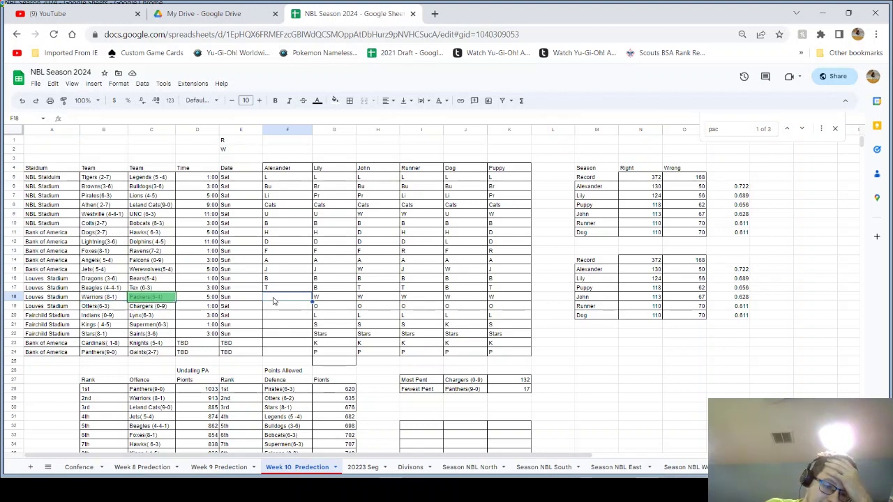
{"action": "type", "text": "W"}
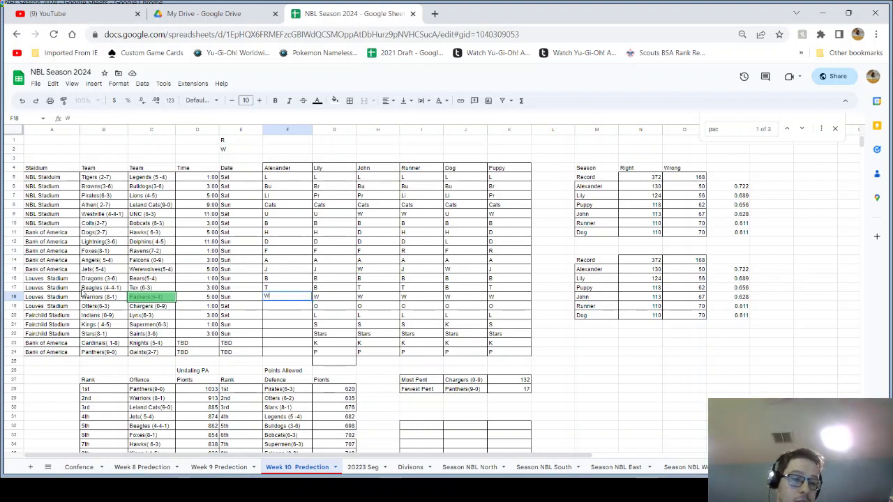
{"action": "left_click_drag", "start_coordinate": [103, 307], "coordinate": [148, 307]}
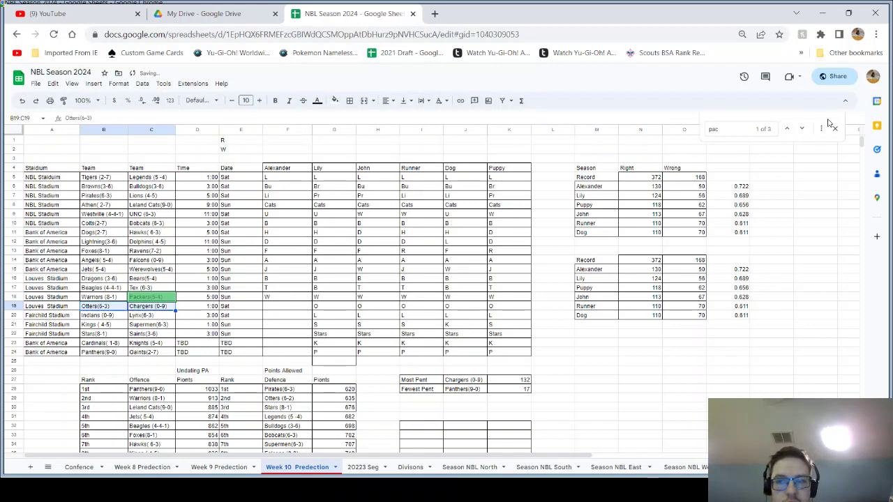
- Search the sheet for "ch" and check the Chargers' offence and defence rankings
{"action": "double_click", "coordinate": [730, 128]}
{"action": "type", "text": "ch"}
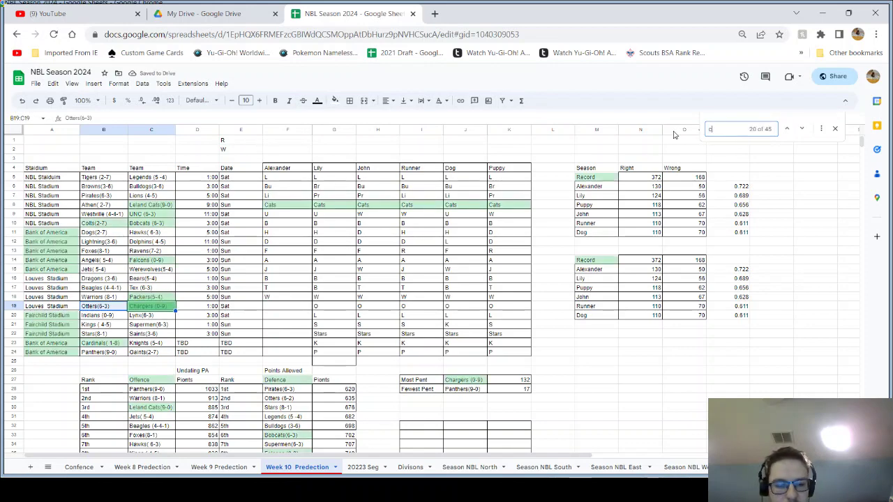
{"action": "scroll", "coordinate": [582, 254], "scroll_direction": "down", "scroll_amount": 8}
{"action": "scroll", "coordinate": [578, 251], "scroll_direction": "up", "scroll_amount": 4}
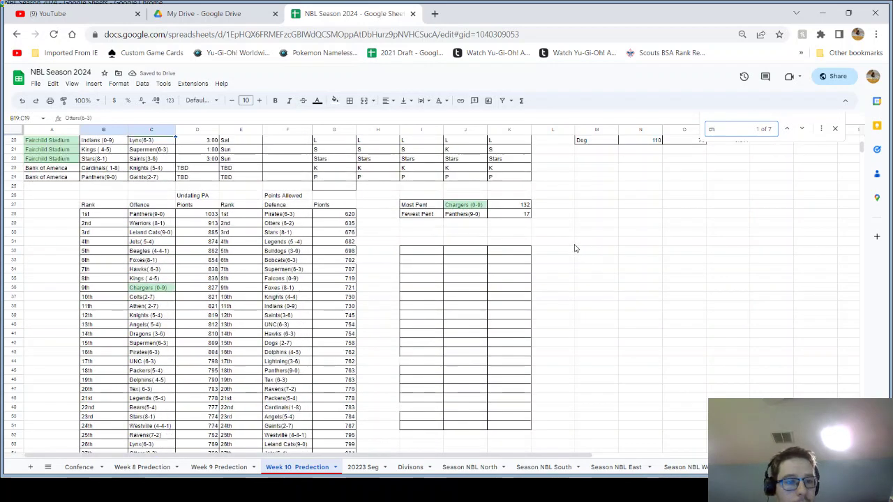
- Check the Chargers' defence ranking, and search the sheet for "ot" to check the Otters' offence and defence rankings
{"action": "scroll", "coordinate": [489, 261], "scroll_direction": "down", "scroll_amount": 7}
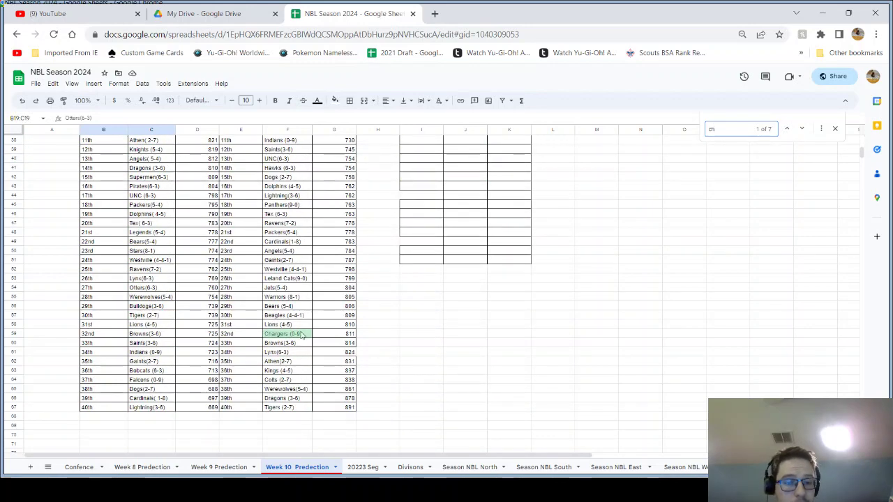
{"action": "scroll", "coordinate": [298, 323], "scroll_direction": "up", "scroll_amount": 10}
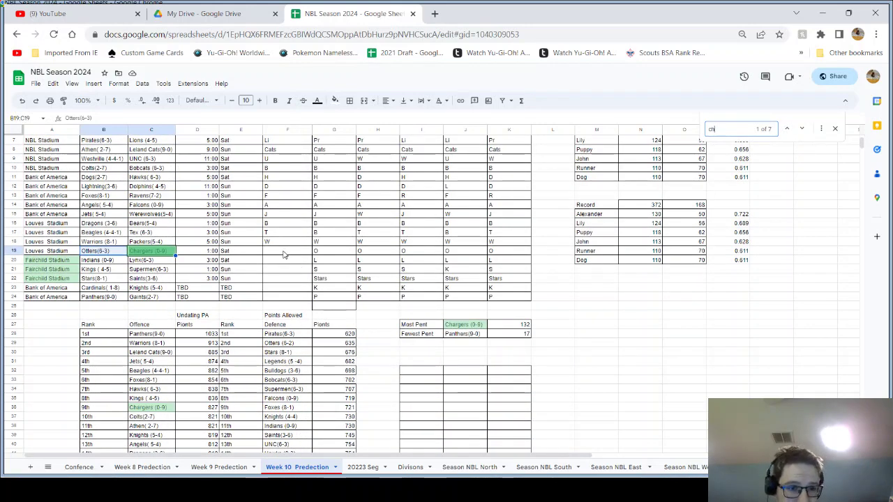
{"action": "left_click", "coordinate": [287, 252]}
{"action": "double_click", "coordinate": [738, 128]}
{"action": "type", "text": "ot"}
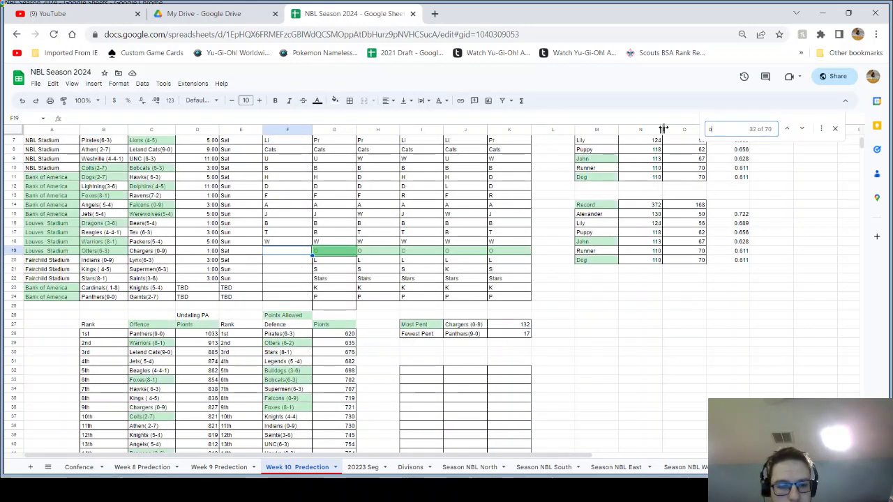
{"action": "key", "text": "Return"}
{"action": "scroll", "coordinate": [311, 315], "scroll_direction": "down", "scroll_amount": 8}
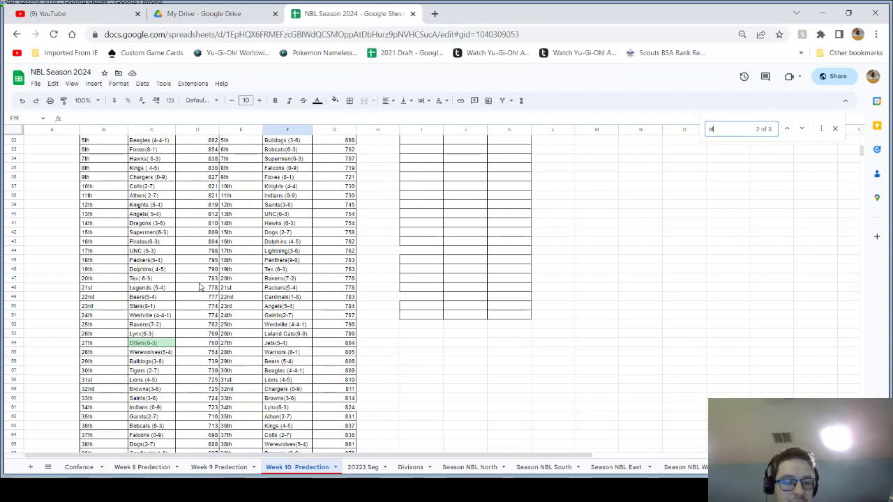
{"action": "scroll", "coordinate": [200, 286], "scroll_direction": "up", "scroll_amount": 7}
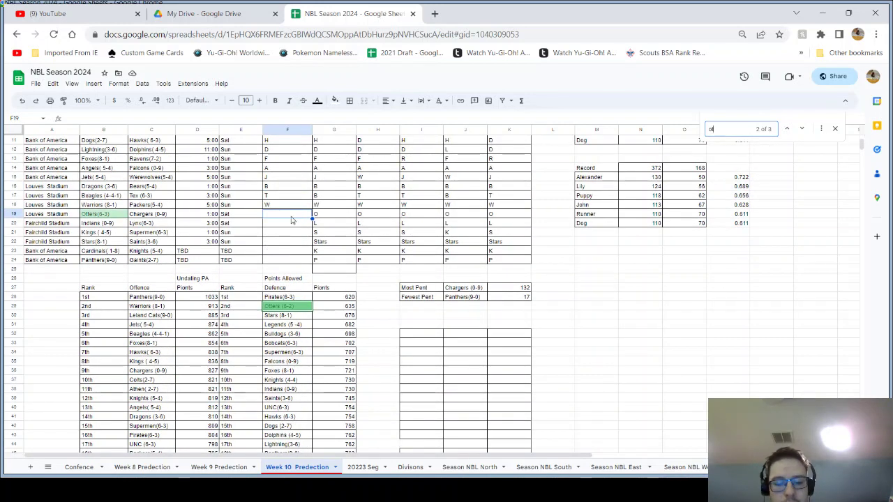
- Enter O as the first predictor's pick for the Otters–Chargers game, and select the Indians in the following matchup
{"action": "left_click", "coordinate": [292, 215]}
{"action": "type", "text": "O"}
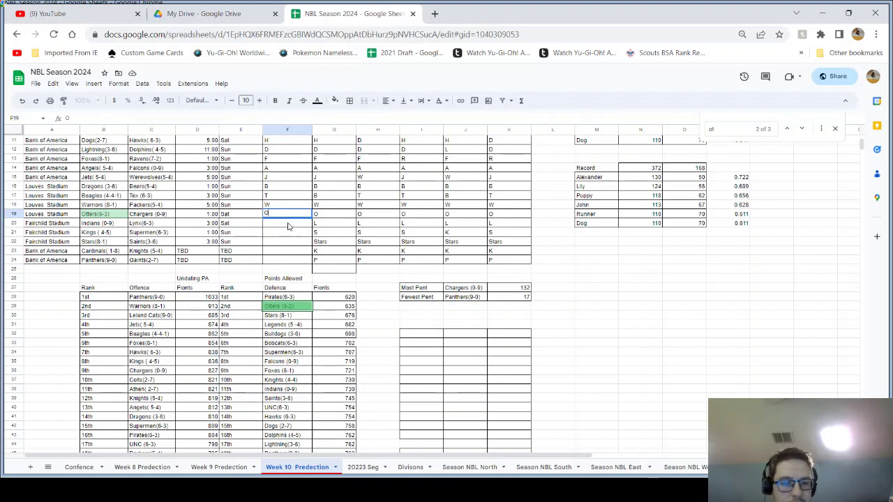
{"action": "left_click", "coordinate": [131, 216]}
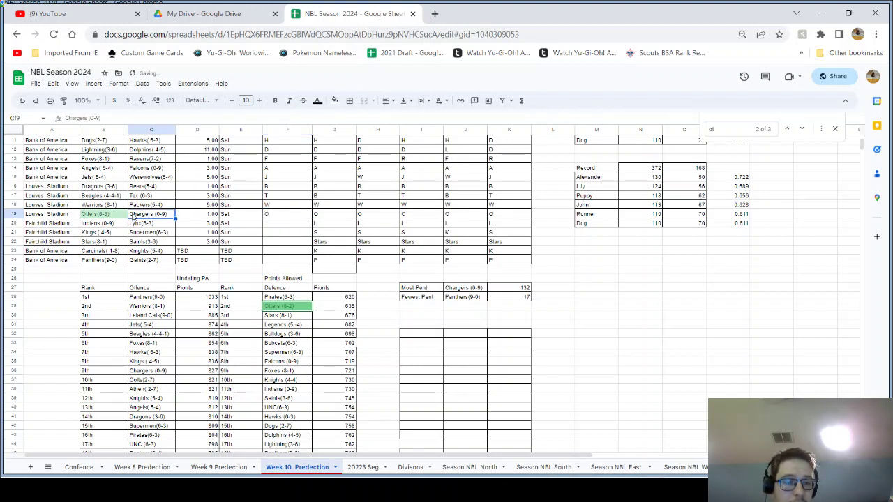
{"action": "left_click", "coordinate": [110, 224]}
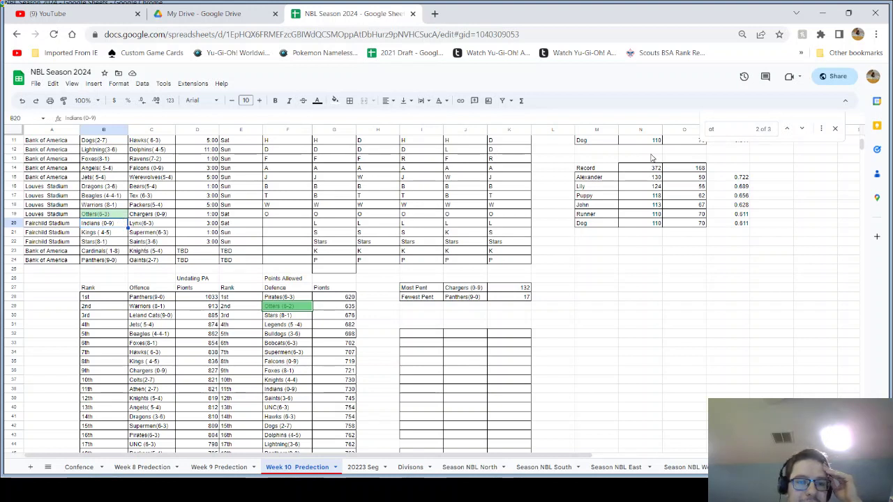
- Search the sheet for "in" and check the Indians' offence and defence rankings
{"action": "double_click", "coordinate": [726, 131]}
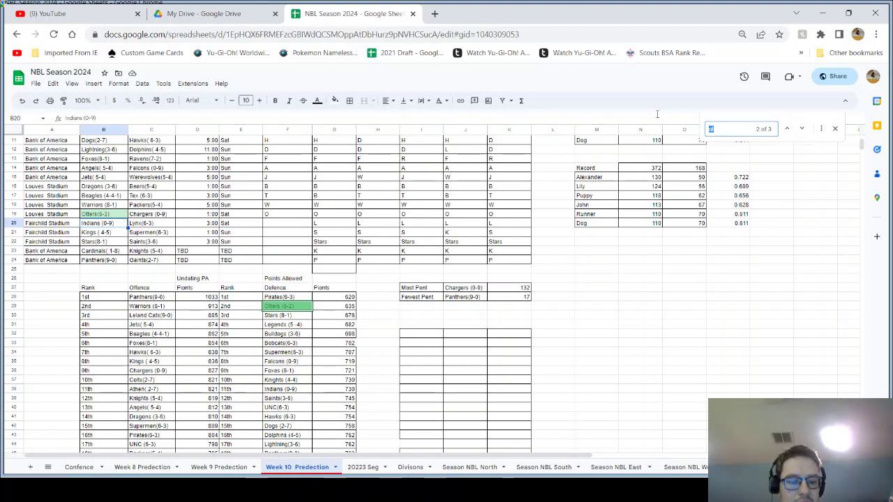
{"action": "type", "text": "in"}
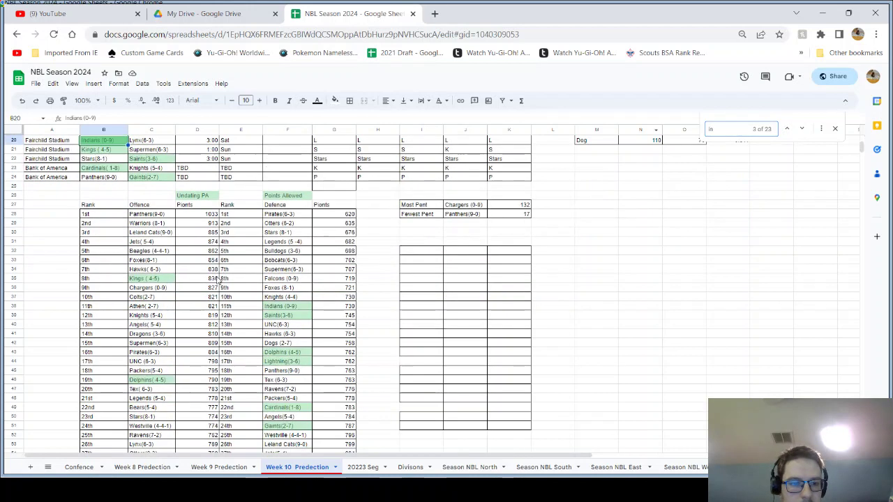
{"action": "scroll", "coordinate": [193, 343], "scroll_direction": "down", "scroll_amount": 6}
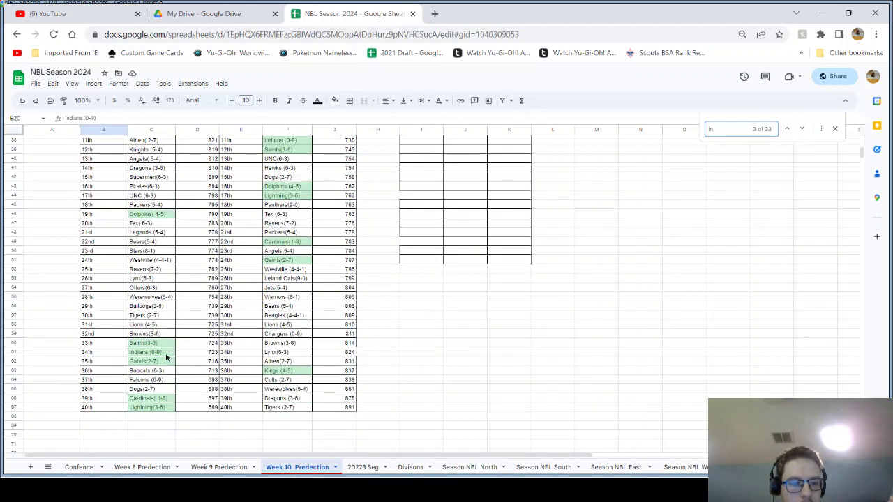
{"action": "left_click", "coordinate": [166, 357]}
{"action": "scroll", "coordinate": [188, 347], "scroll_direction": "up", "scroll_amount": 6}
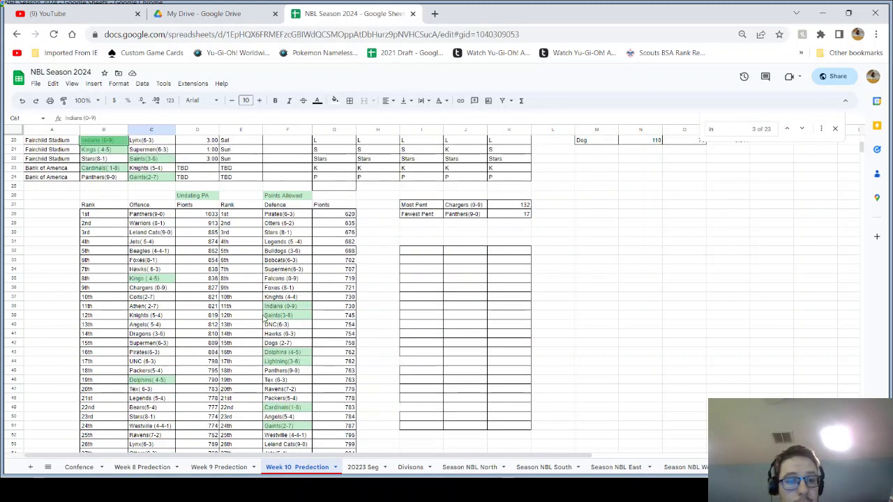
{"action": "scroll", "coordinate": [195, 216], "scroll_direction": "up", "scroll_amount": 3}
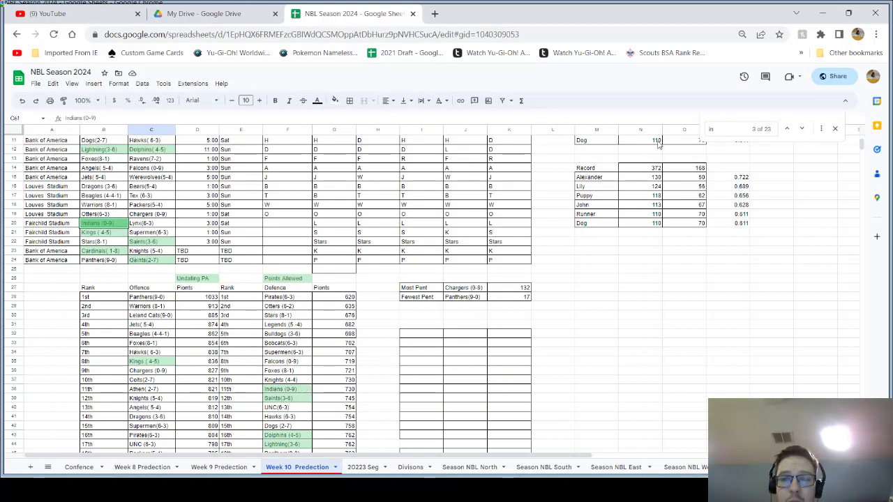
- Search the sheet for "ly" and compare the Lynx's offence and defence rankings with the Indians'
{"action": "key", "text": "ctrl+f"}
{"action": "type", "text": "ly"}
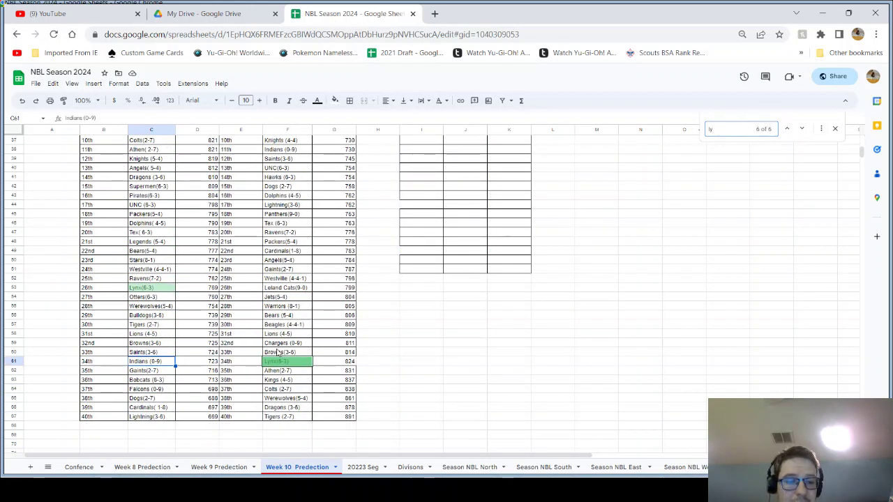
{"action": "scroll", "coordinate": [189, 315], "scroll_direction": "up", "scroll_amount": 2}
{"action": "scroll", "coordinate": [189, 315], "scroll_direction": "up", "scroll_amount": 10}
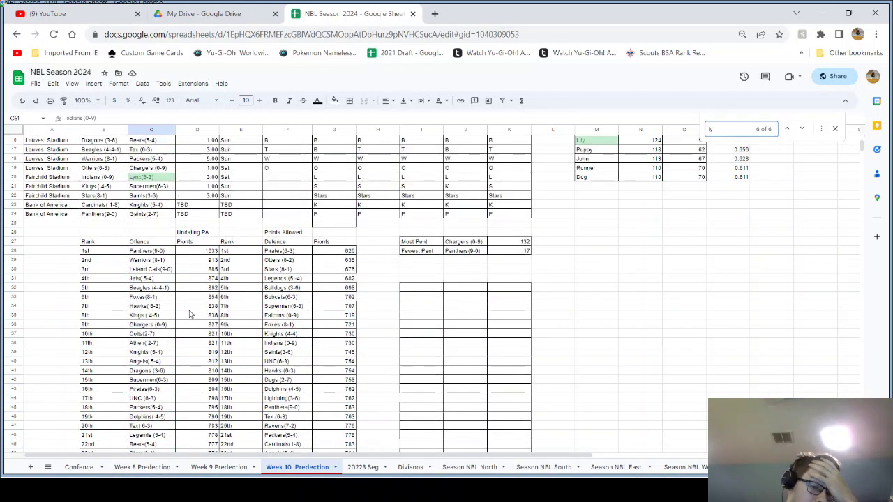
{"action": "scroll", "coordinate": [189, 315], "scroll_direction": "down", "scroll_amount": 9}
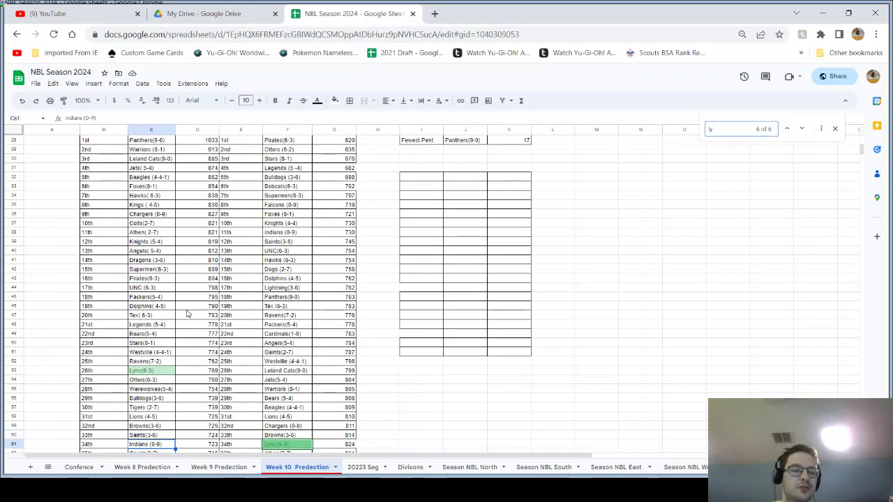
{"action": "scroll", "coordinate": [187, 315], "scroll_direction": "up", "scroll_amount": 7}
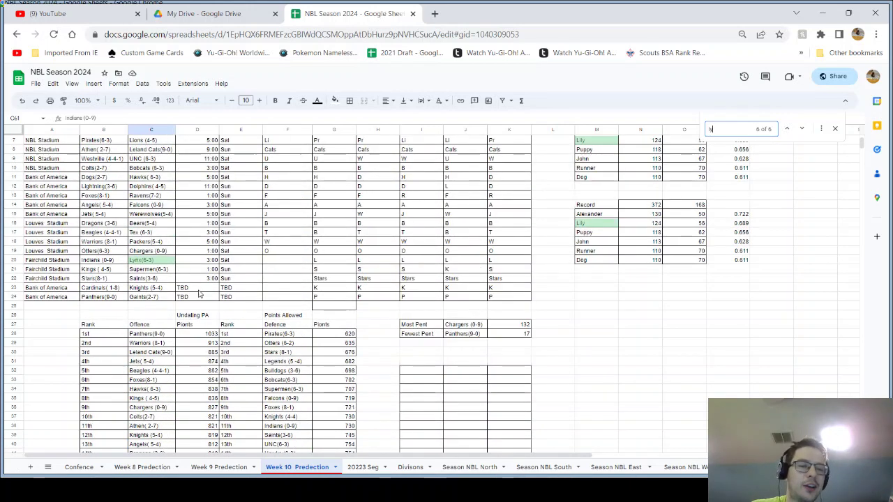
- Enter L as the first predictor's pick for the Indians–Lynx game, and select the Kings in the Kings–Supermen matchup
{"action": "left_click", "coordinate": [278, 262]}
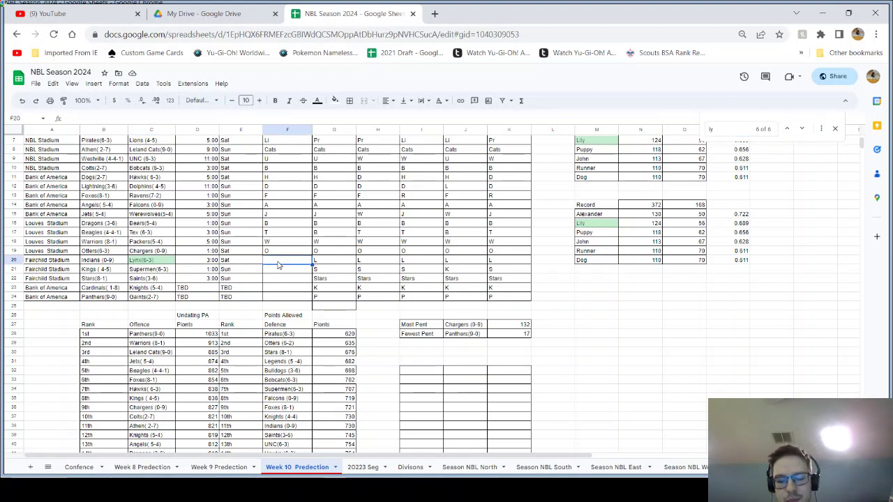
{"action": "type", "text": "L"}
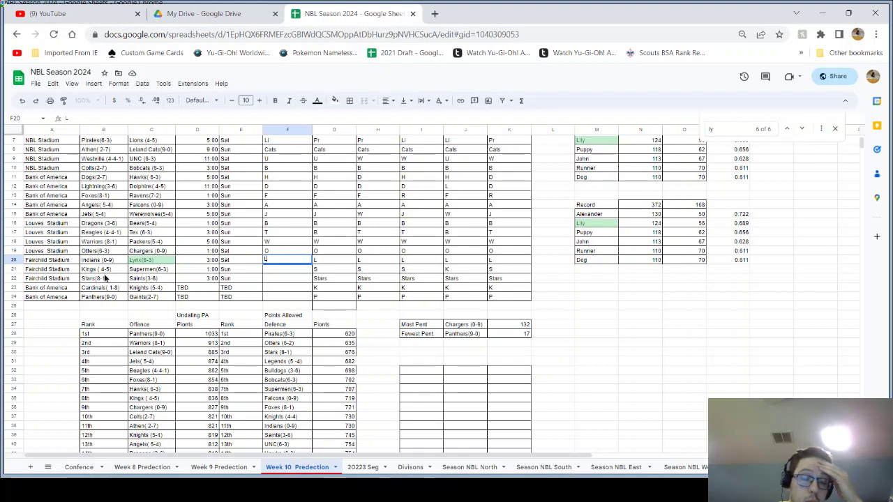
{"action": "left_click_drag", "start_coordinate": [103, 270], "coordinate": [149, 275]}
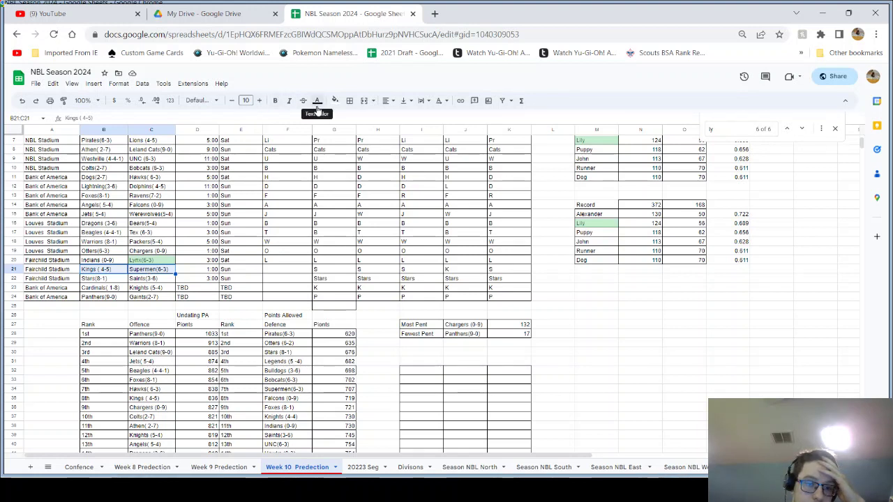
{"action": "left_click", "coordinate": [103, 270]}
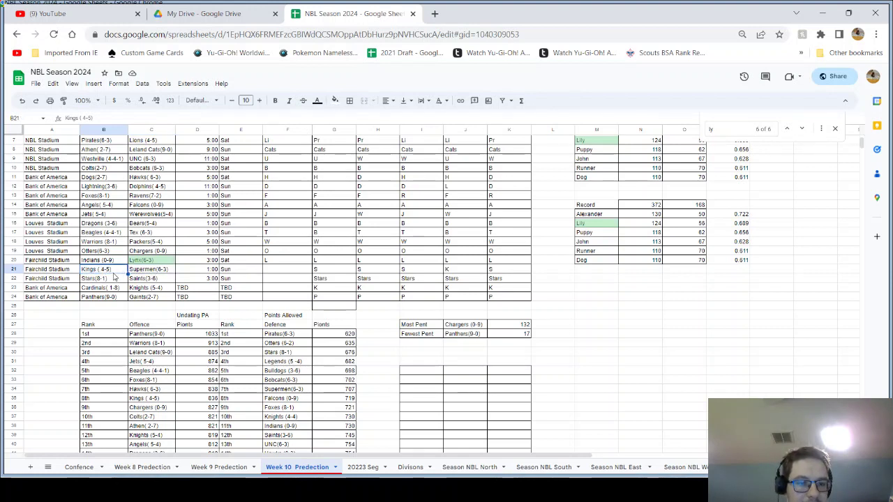
- Search the sheet for "kin" and check the Kings' ranking in the offence and defence tables
{"action": "triple_click", "coordinate": [680, 123]}
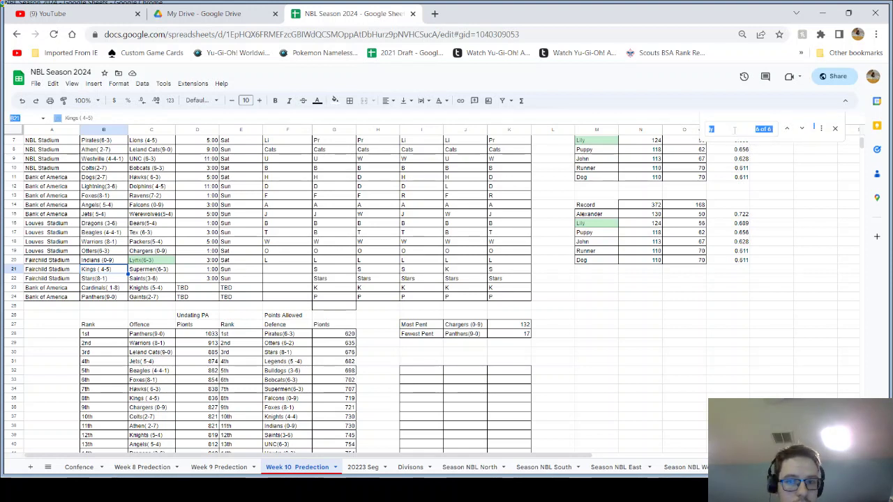
{"action": "left_click", "coordinate": [733, 130]}
{"action": "key", "text": "BackSpace"}
{"action": "key", "text": "BackSpace"}
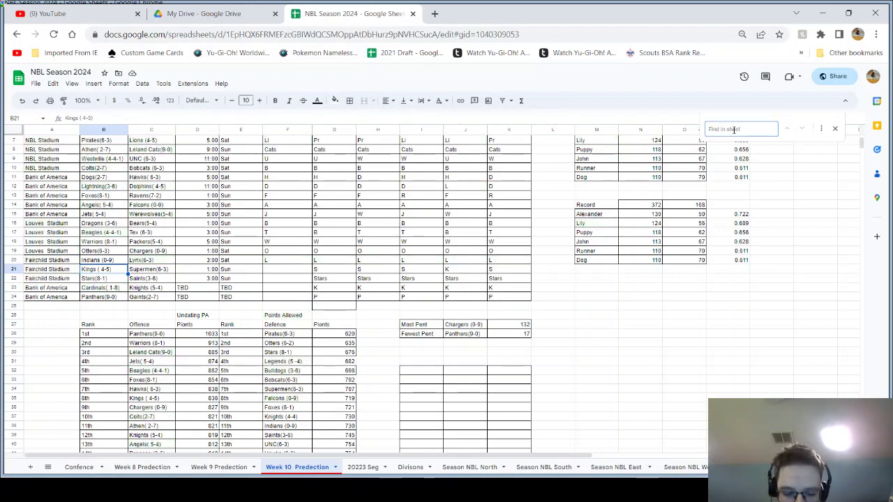
{"action": "type", "text": "kin"}
{"action": "scroll", "coordinate": [340, 384], "scroll_direction": "down", "scroll_amount": 6}
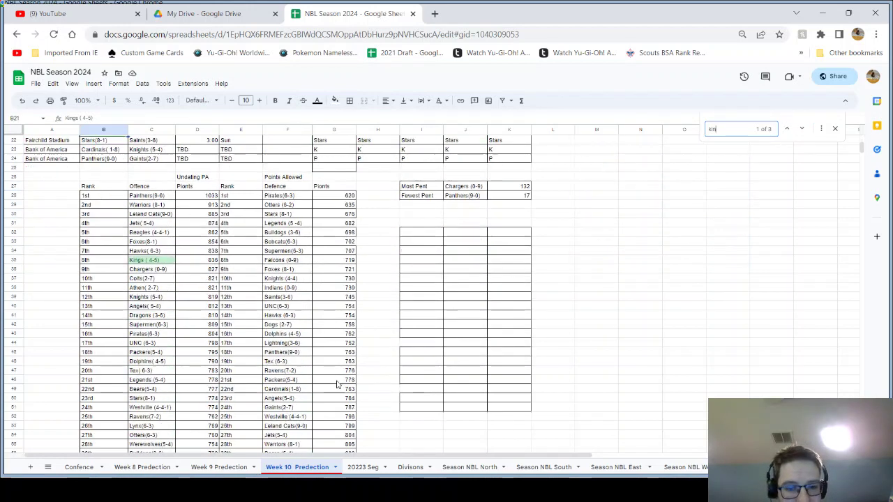
- Search the sheet for "sup" and check the Supermen's offence and defence rankings
{"action": "left_click", "coordinate": [730, 130]}
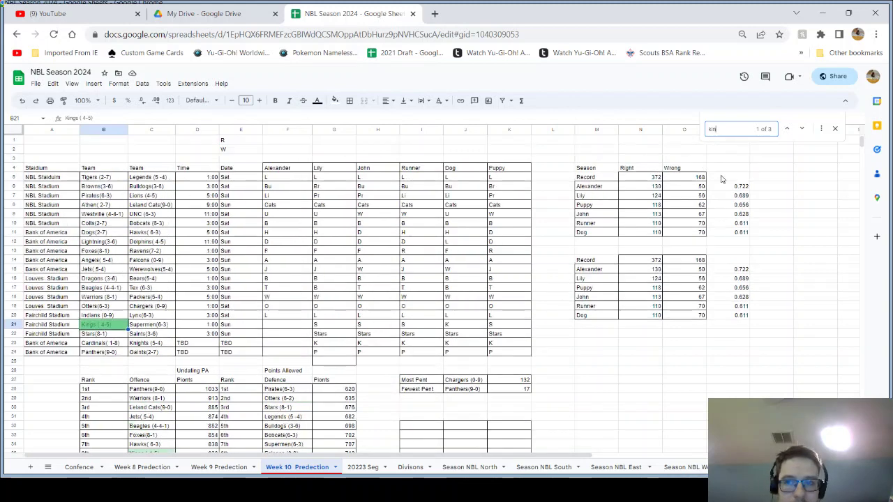
{"action": "type", "text": "sup"}
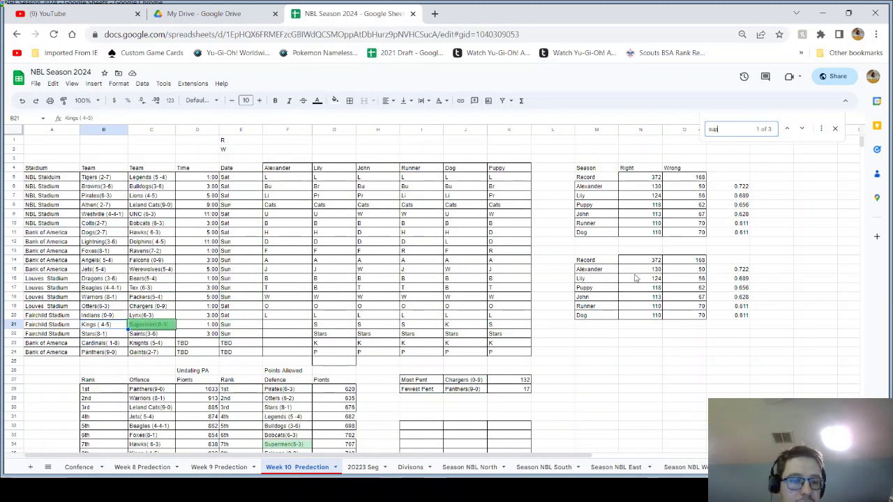
{"action": "scroll", "coordinate": [516, 376], "scroll_direction": "down", "scroll_amount": 3}
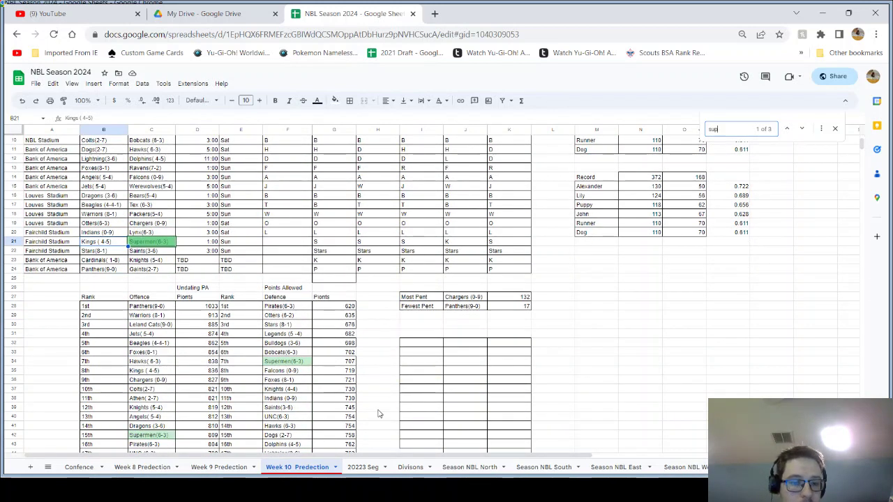
{"action": "scroll", "coordinate": [377, 411], "scroll_direction": "down", "scroll_amount": 2}
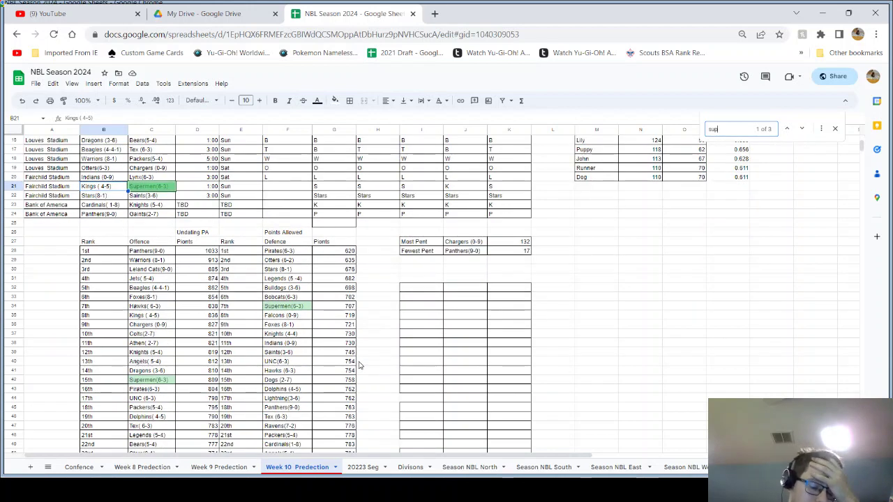
{"action": "scroll", "coordinate": [355, 363], "scroll_direction": "up", "scroll_amount": 5}
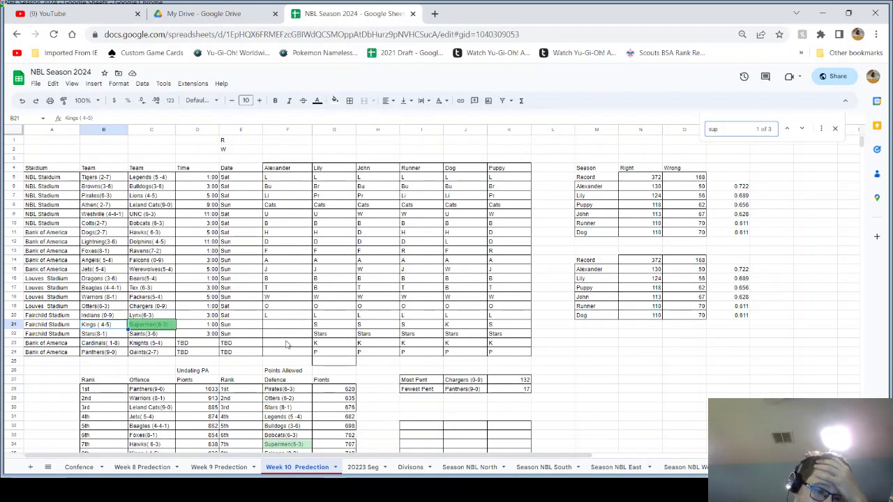
- Enter S as the first predictor's pick for the Kings–Supermen game, and select the Stars–Saints matchup
{"action": "left_click", "coordinate": [270, 326]}
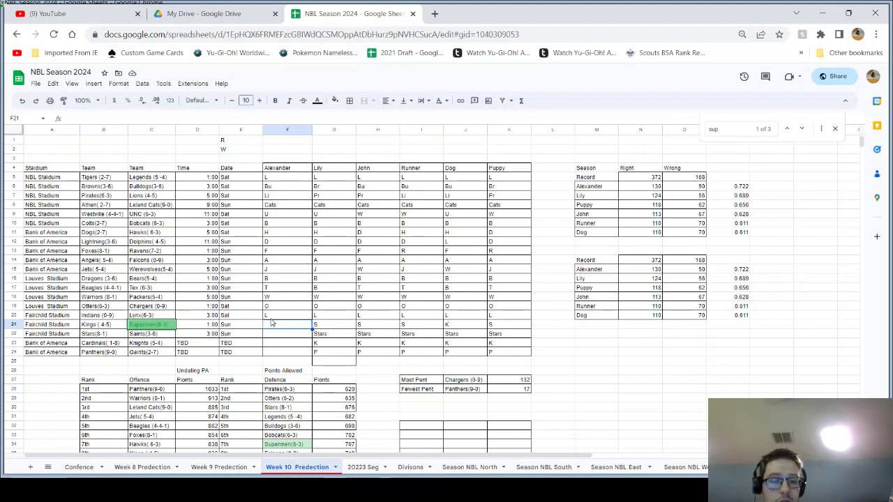
{"action": "type", "text": "S"}
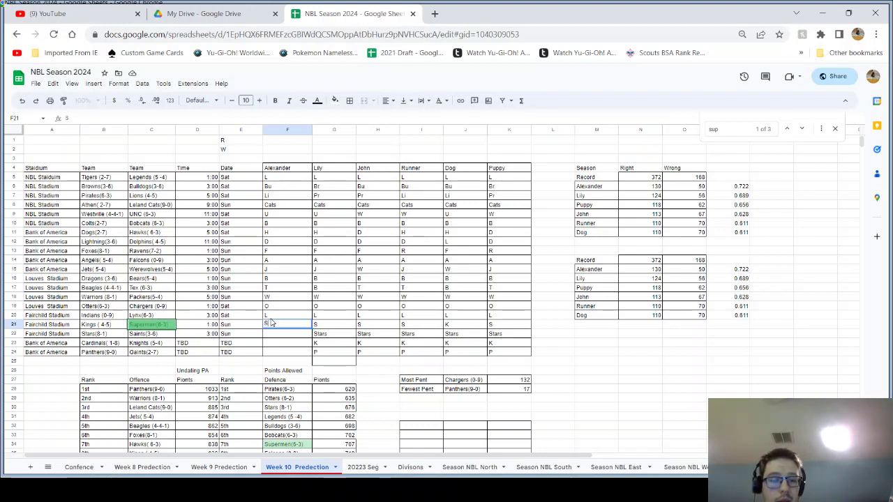
{"action": "left_click", "coordinate": [126, 336]}
{"action": "left_click", "coordinate": [145, 338]}
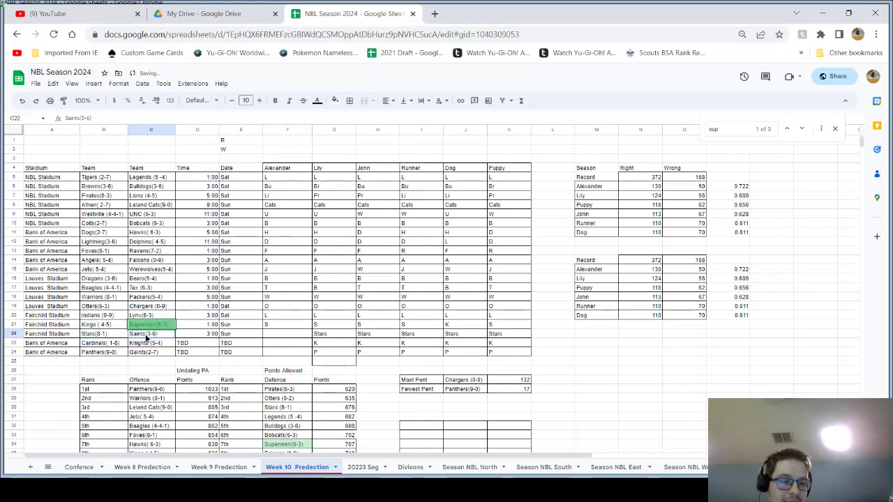
{"action": "left_click_drag", "start_coordinate": [145, 338], "coordinate": [105, 342]}
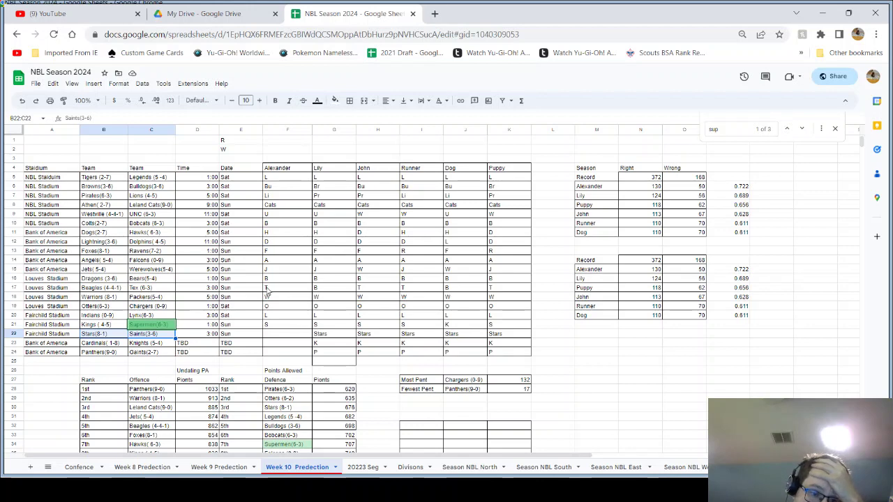
- Search the sheet for "sta" and check the Stars' rankings in the offence and defence tables
{"action": "scroll", "coordinate": [154, 386], "scroll_direction": "down", "scroll_amount": 2}
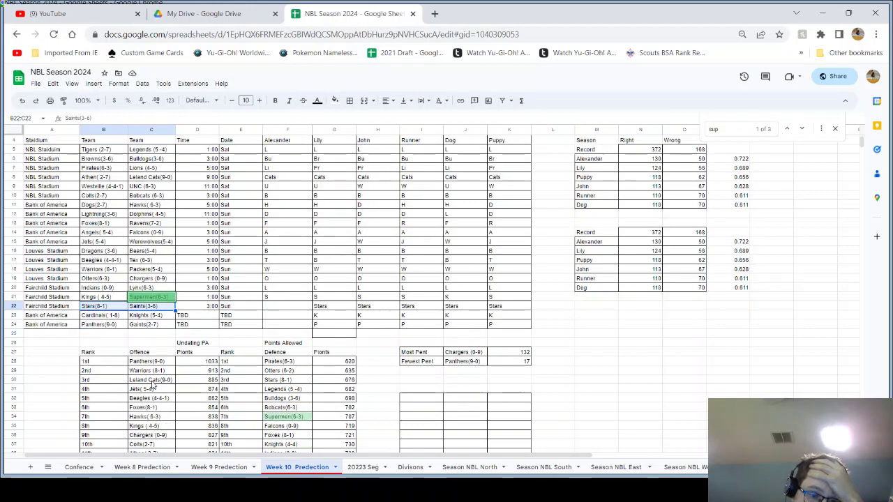
{"action": "left_click", "coordinate": [706, 129]}
{"action": "type", "text": "sta"}
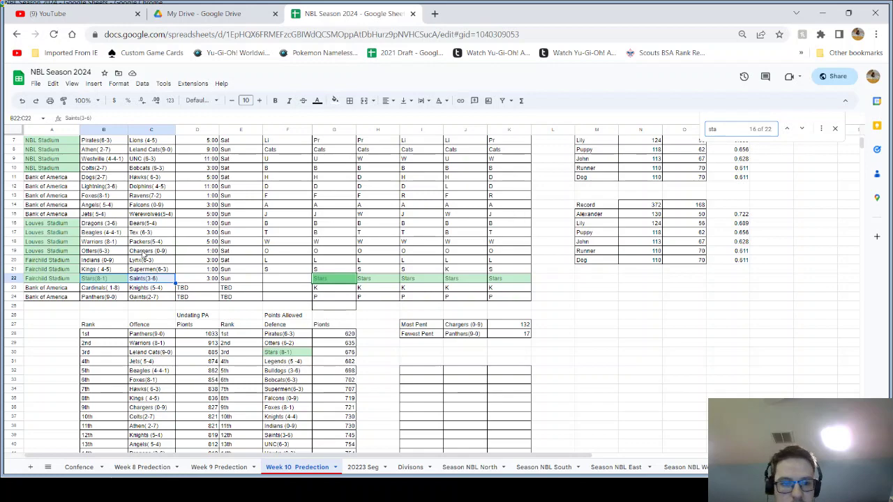
{"action": "scroll", "coordinate": [216, 254], "scroll_direction": "down", "scroll_amount": 1}
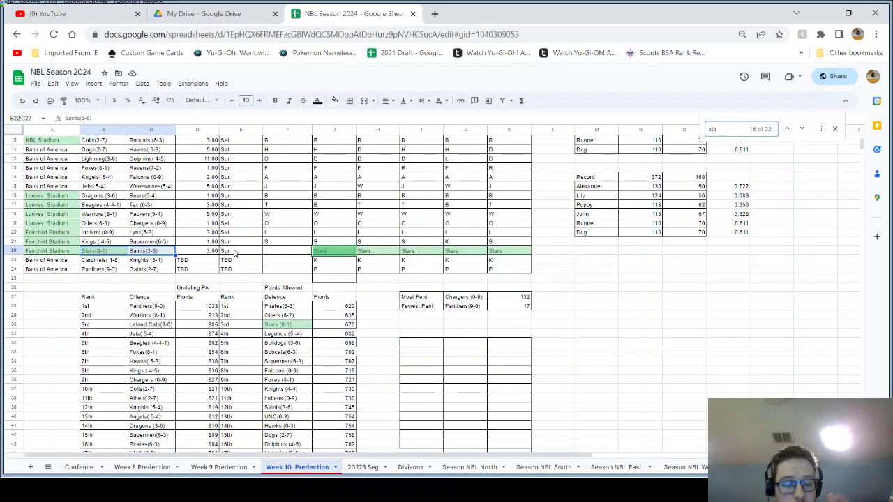
{"action": "scroll", "coordinate": [219, 254], "scroll_direction": "down", "scroll_amount": 7}
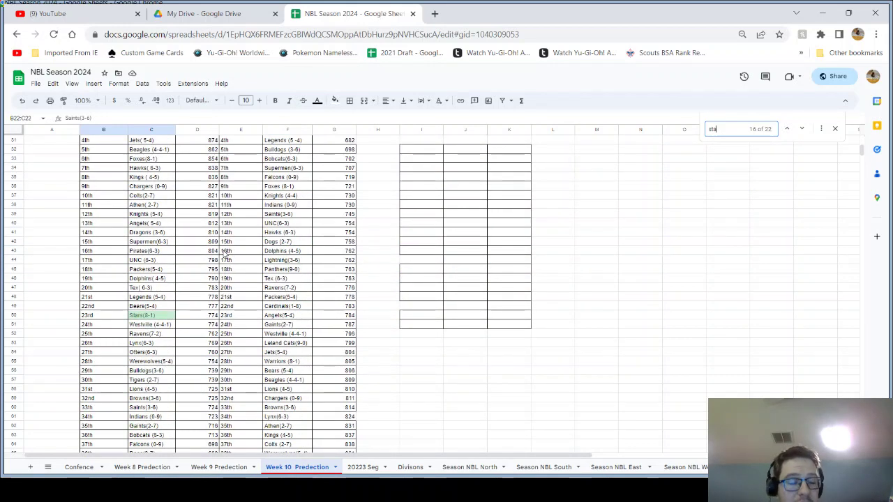
{"action": "scroll", "coordinate": [224, 254], "scroll_direction": "up", "scroll_amount": 9}
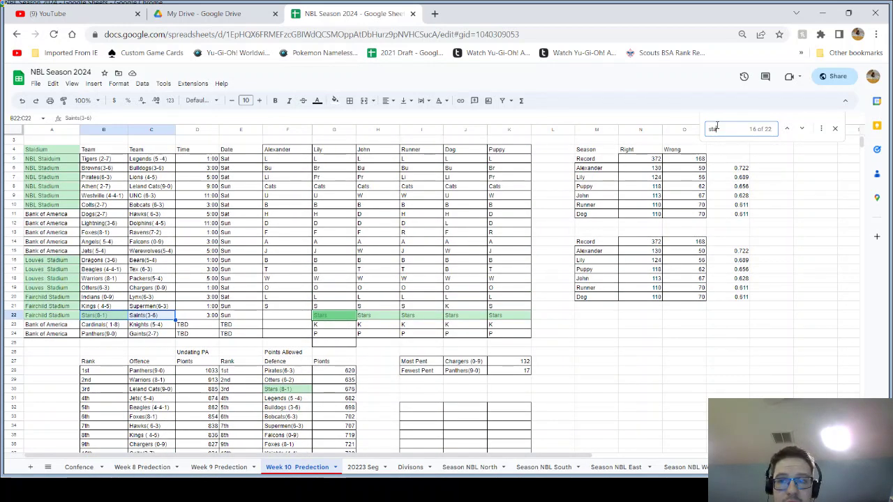
- Search the sheet for "sa" and check the Saints' offence and defence rankings
{"action": "left_click", "coordinate": [713, 129]}
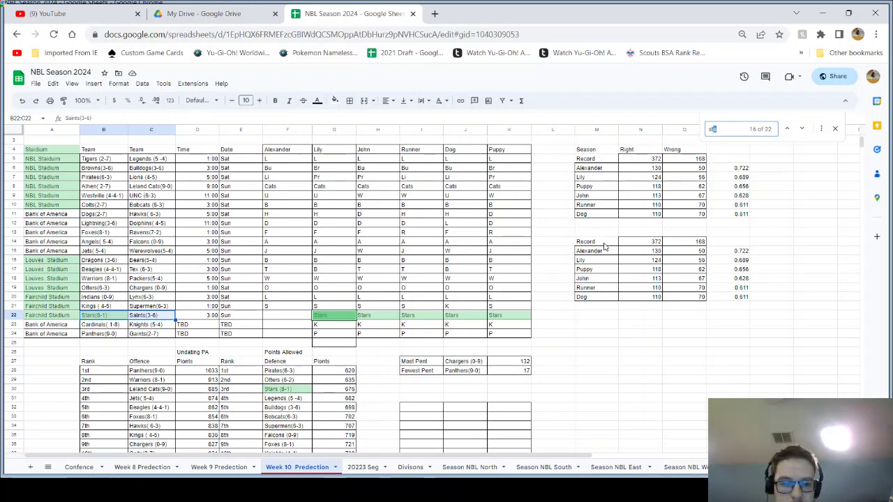
{"action": "scroll", "coordinate": [459, 292], "scroll_direction": "down", "scroll_amount": 2}
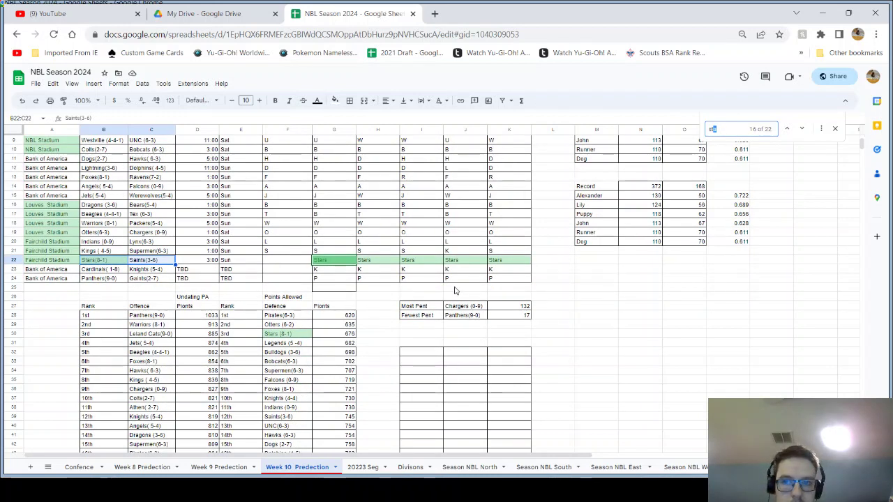
{"action": "key", "text": "BackSpace"}
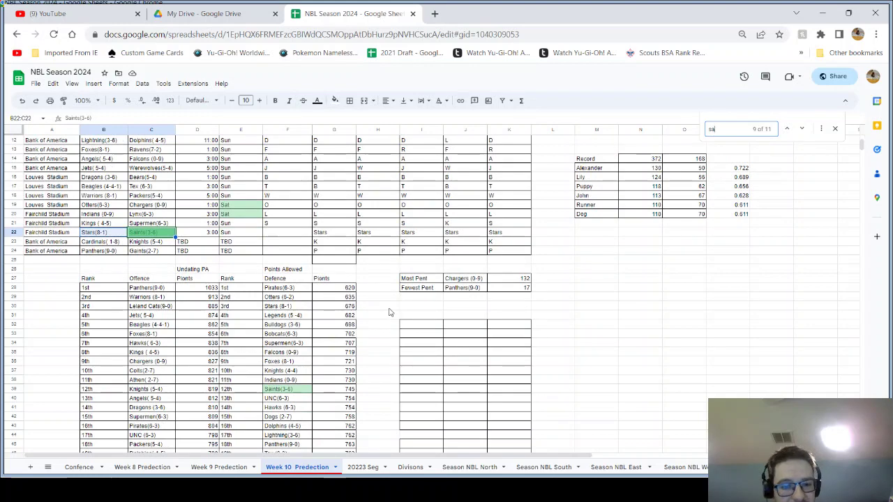
{"action": "scroll", "coordinate": [390, 313], "scroll_direction": "down", "scroll_amount": 10}
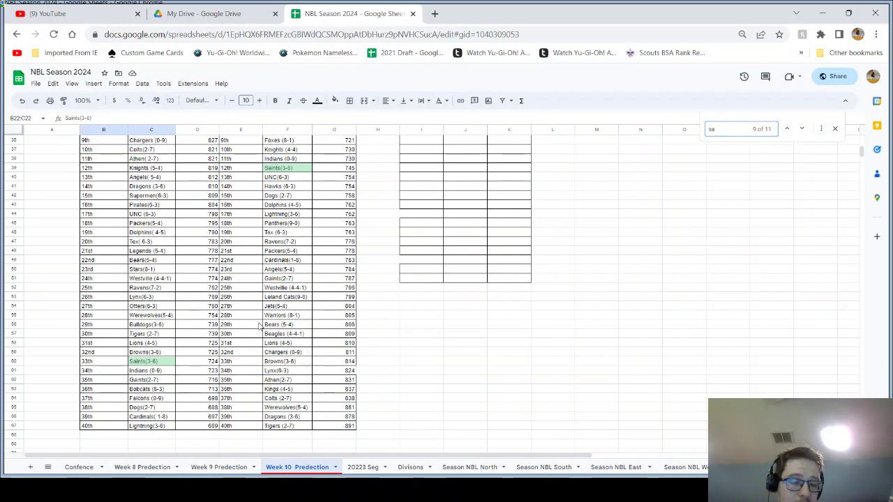
{"action": "scroll", "coordinate": [259, 304], "scroll_direction": "up", "scroll_amount": 10}
{"action": "scroll", "coordinate": [259, 305], "scroll_direction": "up", "scroll_amount": 1}
- Enter Stars as the first predictor's pick for the Stars–Saints game
{"action": "left_click", "coordinate": [279, 274]}
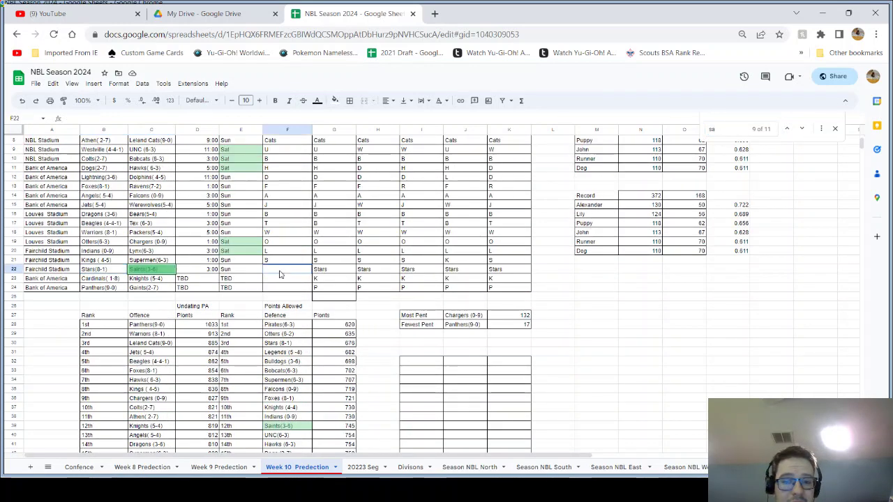
{"action": "type", "text": "Star"}
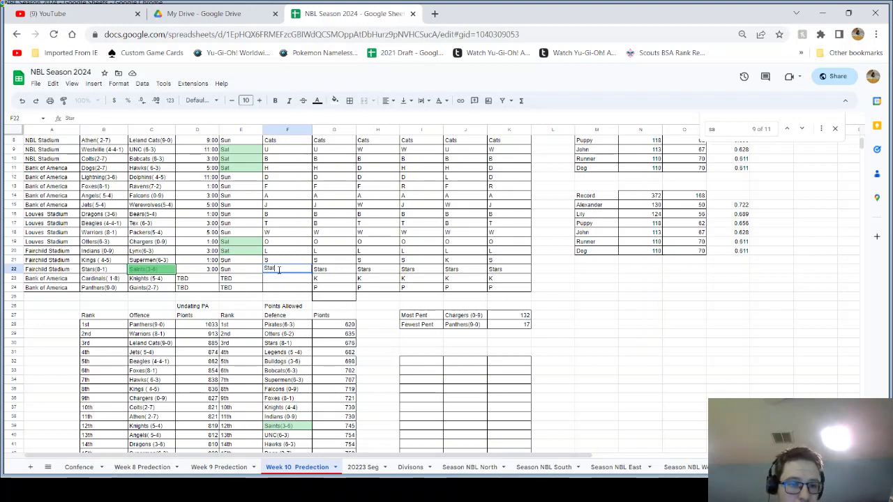
{"action": "type", "text": "s"}
- Set the Cardinals–Knights game's time to 1:00 and its date to Mon
{"action": "left_click", "coordinate": [103, 278]}
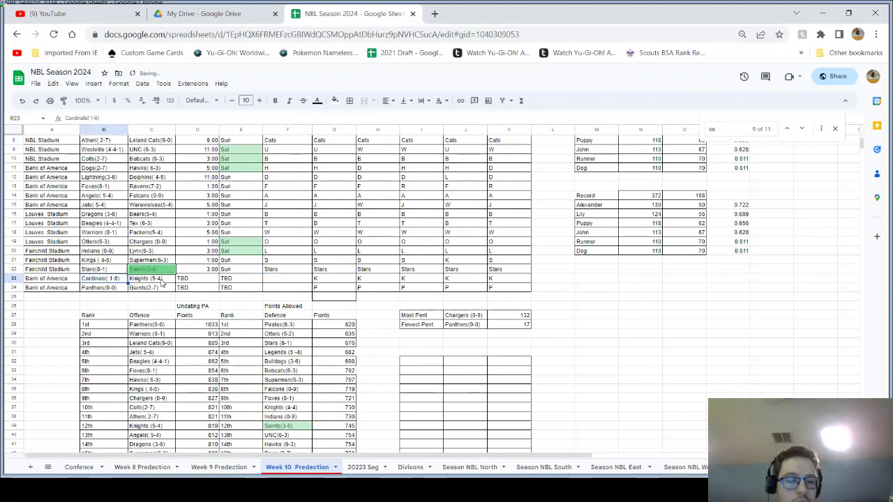
{"action": "left_click", "coordinate": [192, 279]}
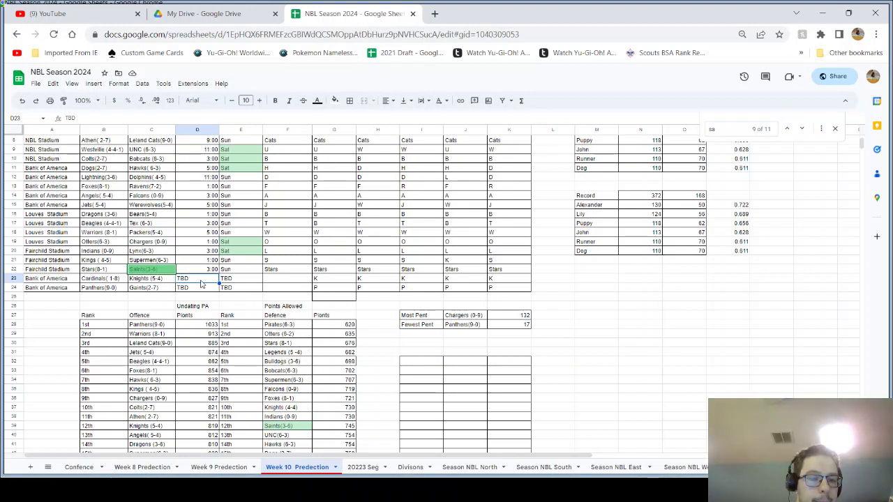
{"action": "type", "text": "1"}
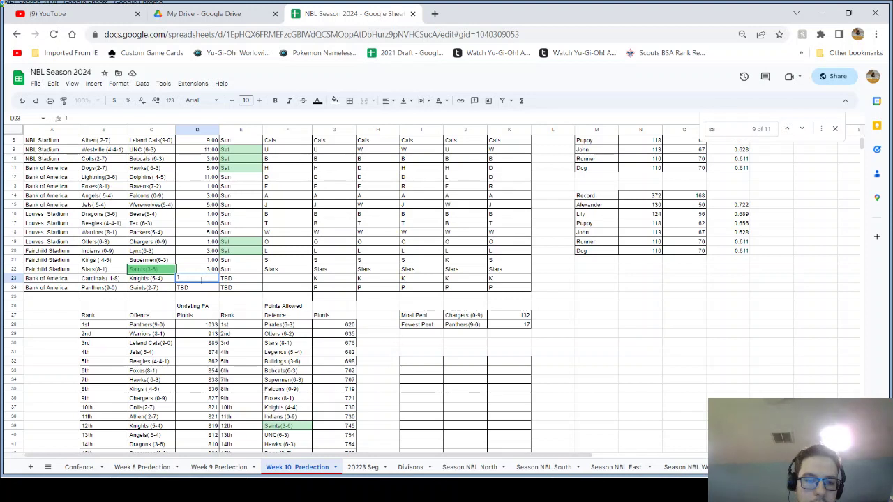
{"action": "type", "text": ":00 MO"}
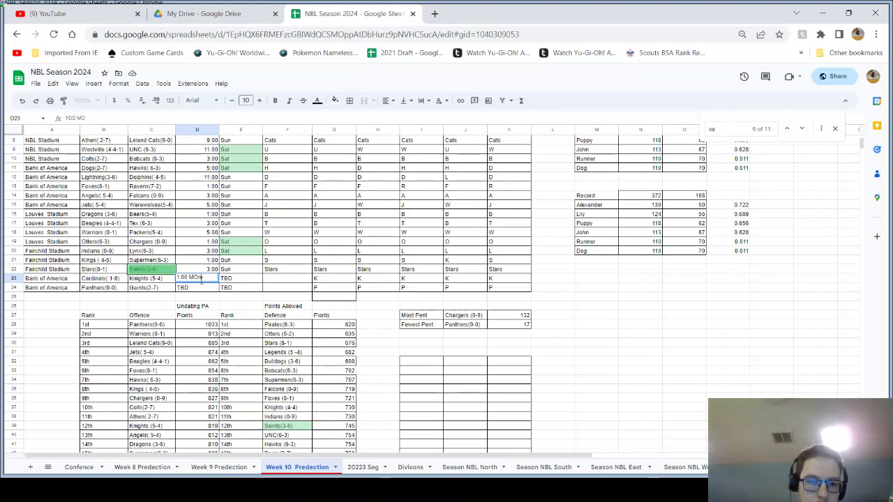
{"action": "type", "text": "n"}
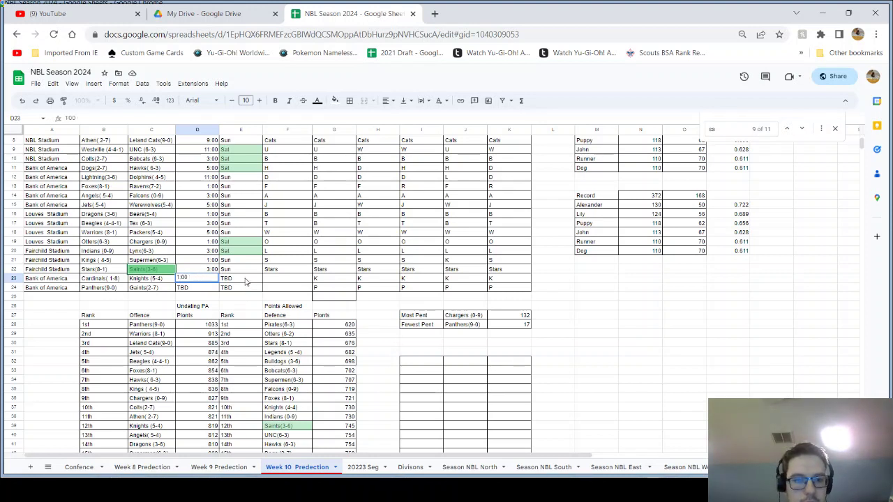
{"action": "left_click", "coordinate": [246, 278]}
{"action": "type", "text": "Mon"}
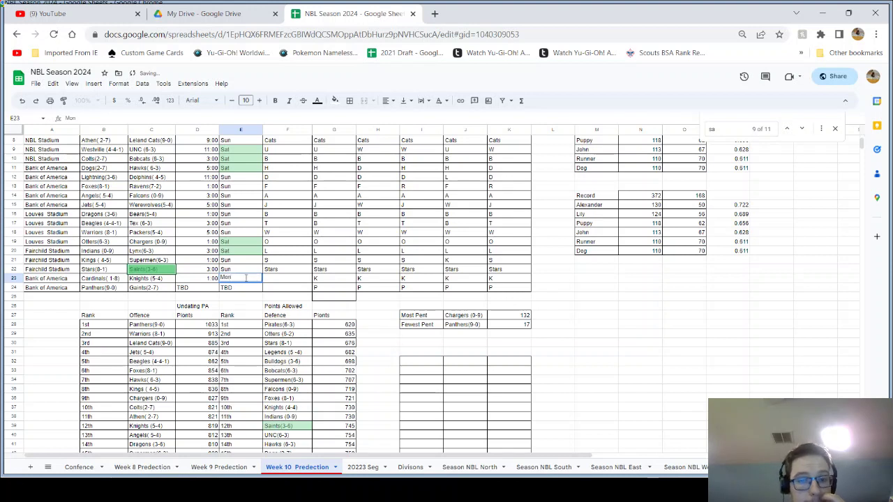
{"action": "left_click", "coordinate": [283, 280]}
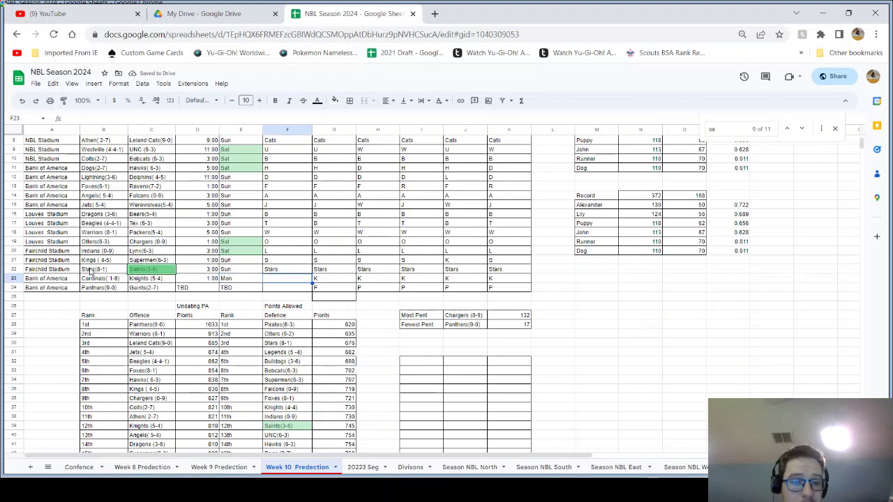
- Search the sheet for "car" and check the Cardinals' rankings in the offence and defence tables
{"action": "key", "text": "ctrl+f"}
{"action": "type", "text": "car"}
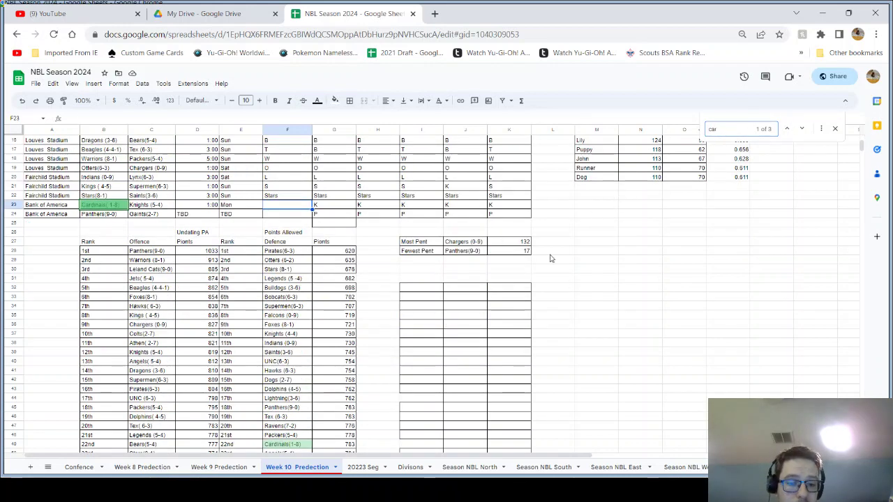
{"action": "scroll", "coordinate": [486, 292], "scroll_direction": "down", "scroll_amount": 5}
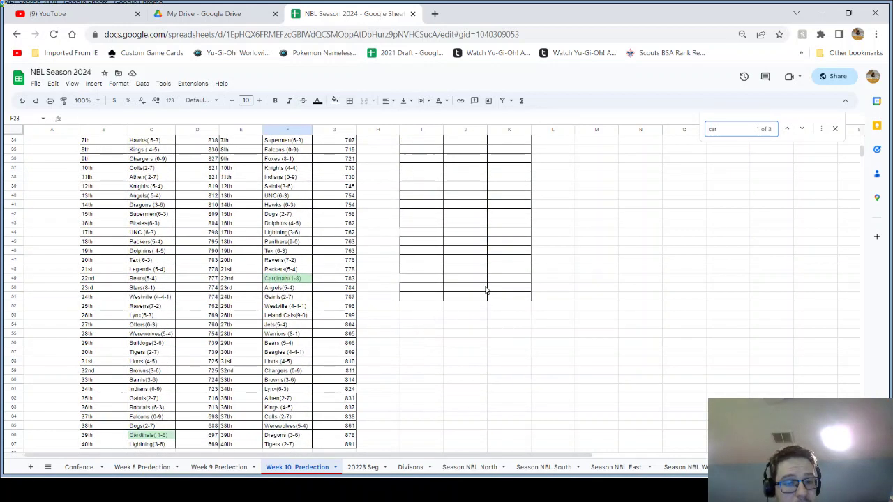
{"action": "scroll", "coordinate": [487, 292], "scroll_direction": "up", "scroll_amount": 8}
{"action": "scroll", "coordinate": [486, 287], "scroll_direction": "down", "scroll_amount": 5}
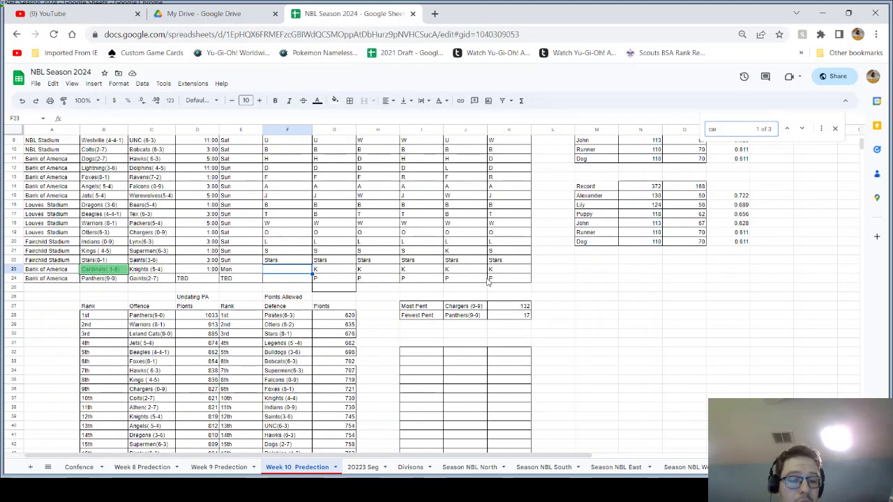
{"action": "scroll", "coordinate": [488, 282], "scroll_direction": "up", "scroll_amount": 7}
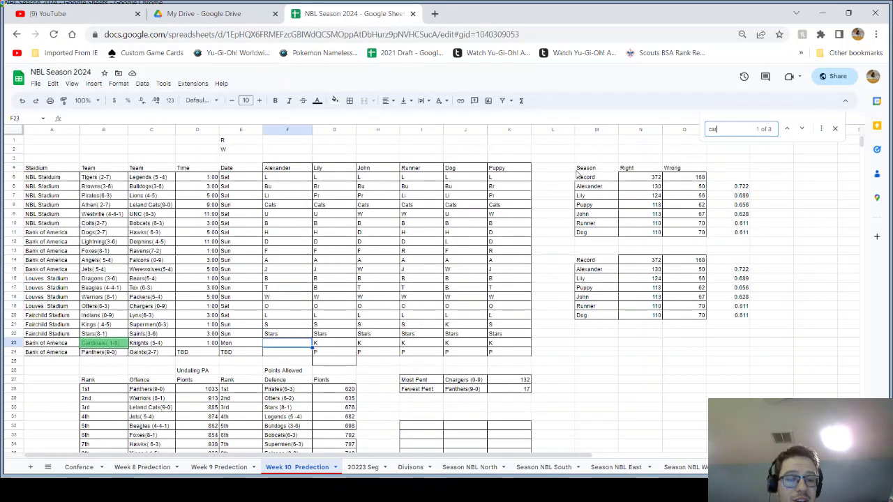
- Check the Knights' rankings by searching for "kn", and enter K as the first predictor's pick for the Cardinals–Knights game
{"action": "type", "text": "n"}
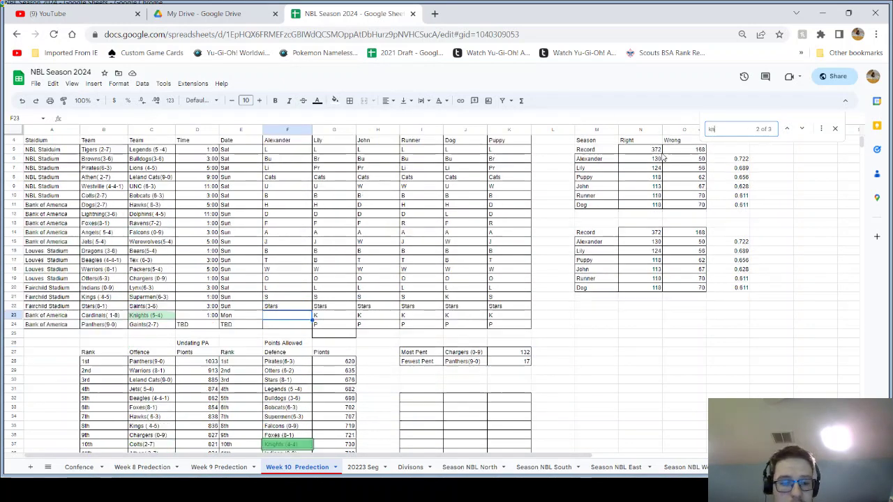
{"action": "key", "text": "Return"}
{"action": "scroll", "coordinate": [418, 286], "scroll_direction": "down", "scroll_amount": 4}
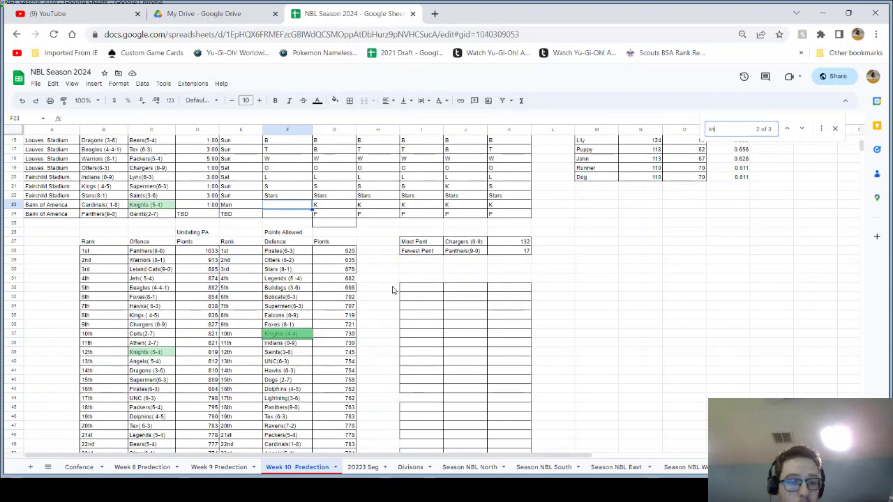
{"action": "scroll", "coordinate": [392, 290], "scroll_direction": "up", "scroll_amount": 4}
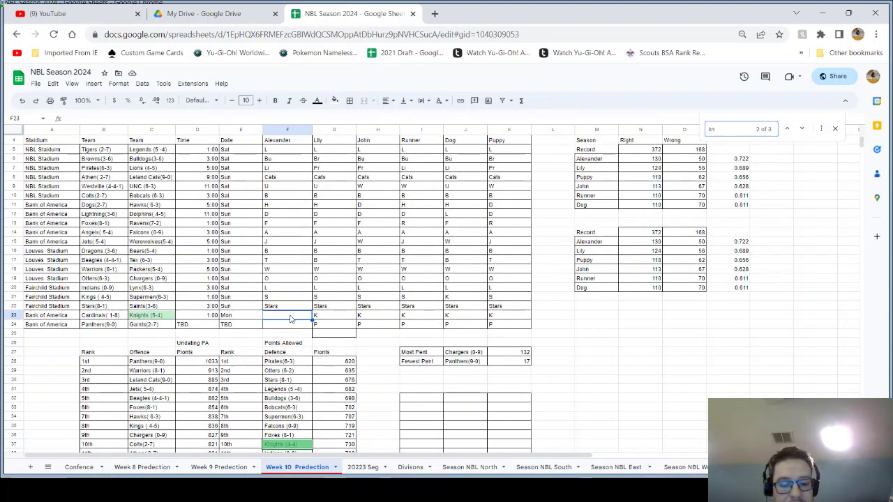
{"action": "left_click", "coordinate": [291, 317]}
{"action": "type", "text": "K"}
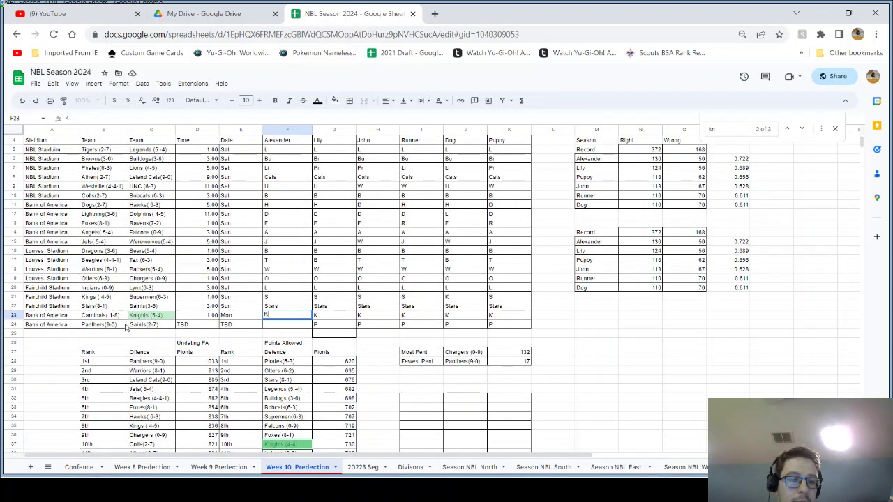
- Colour the text of both team names in the Panthers–Gaints matchup blue
{"action": "left_click_drag", "start_coordinate": [126, 327], "coordinate": [134, 329]}
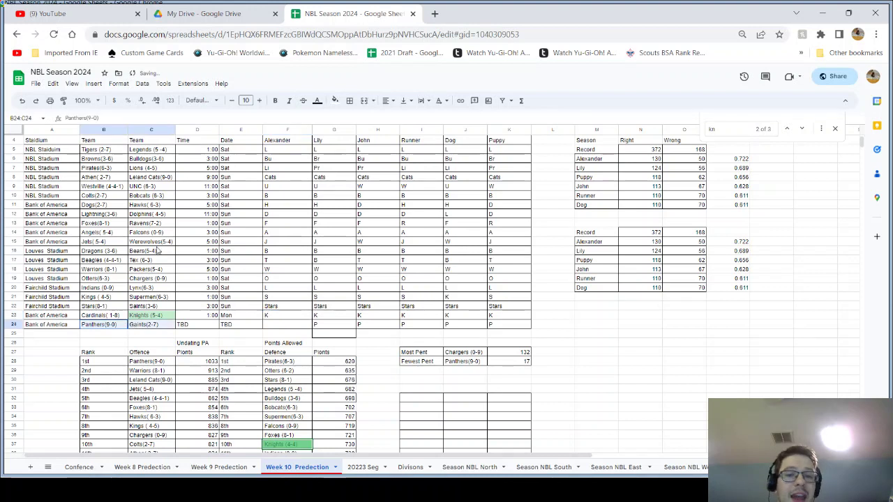
{"action": "left_click", "coordinate": [318, 103]}
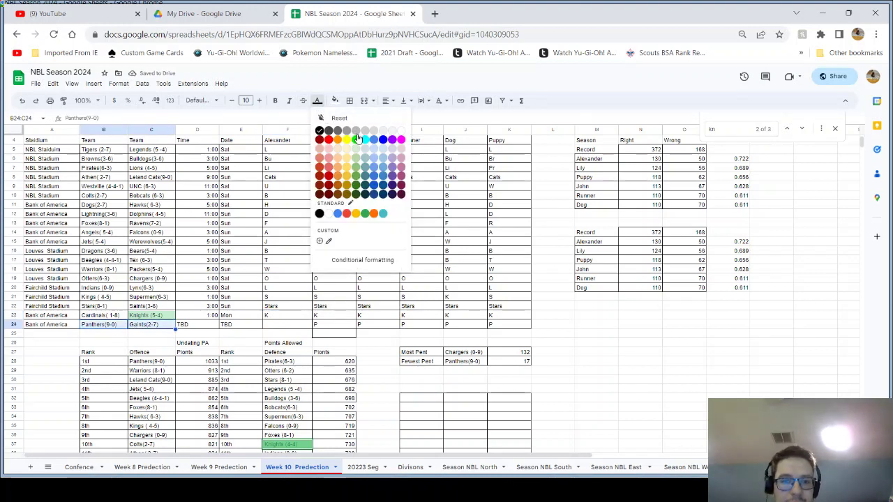
{"action": "left_click", "coordinate": [338, 213]}
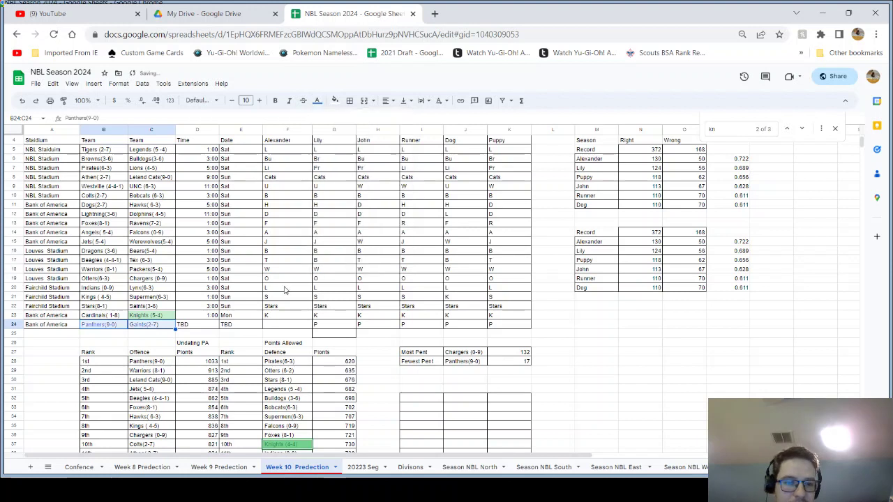
- Set the Panthers–Gaints game's time to 3:30 and its date to Mon
{"action": "left_click", "coordinate": [203, 326]}
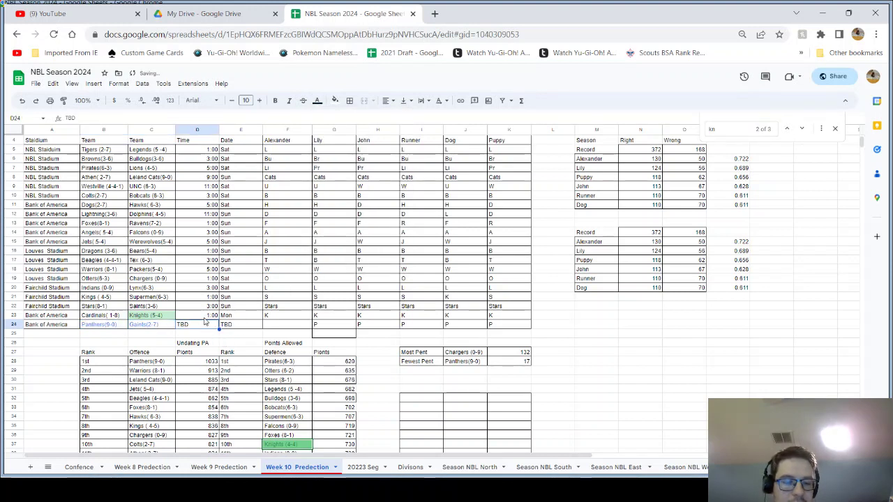
{"action": "type", "text": "3"}
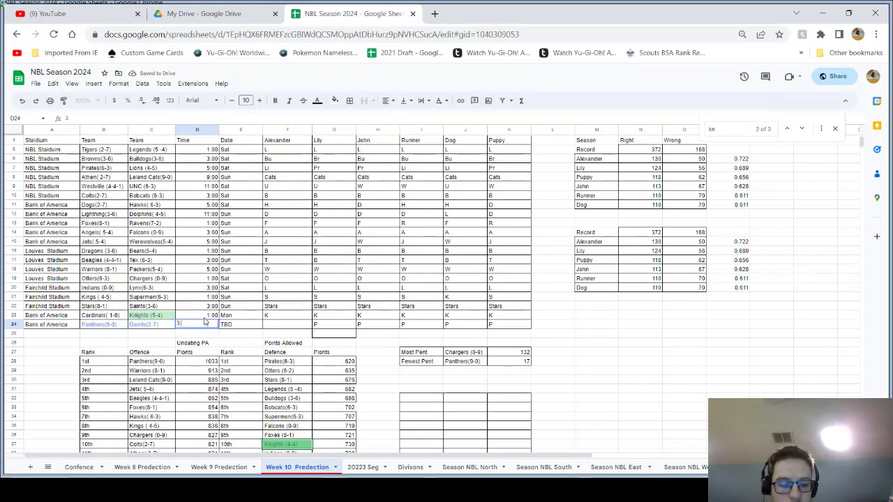
{"action": "type", "text": ":30"}
{"action": "left_click", "coordinate": [246, 327]}
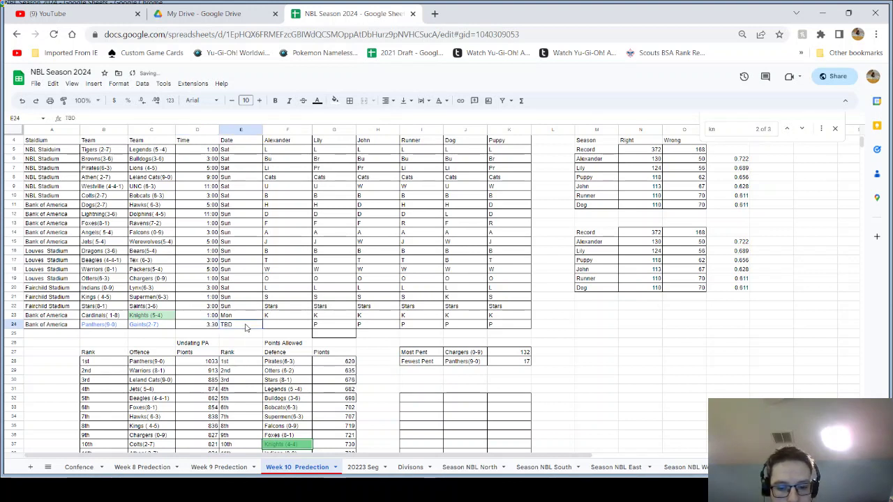
{"action": "type", "text": "Mon"}
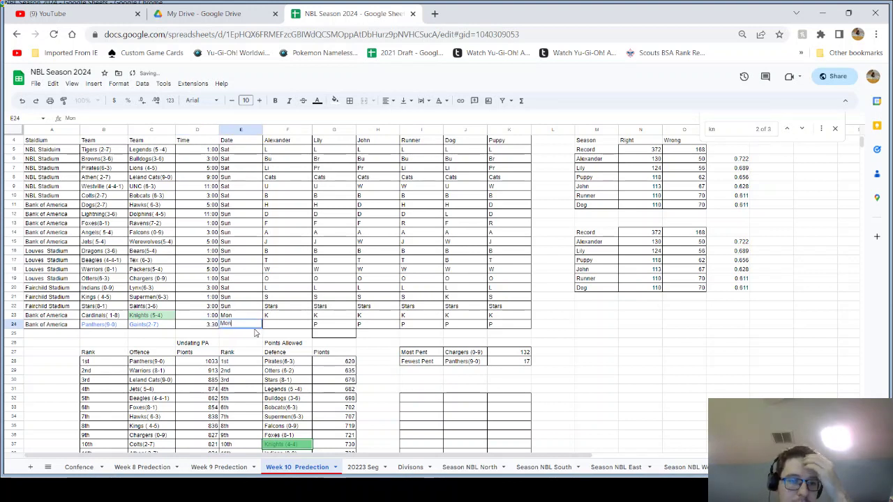
{"action": "key", "text": "Tab"}
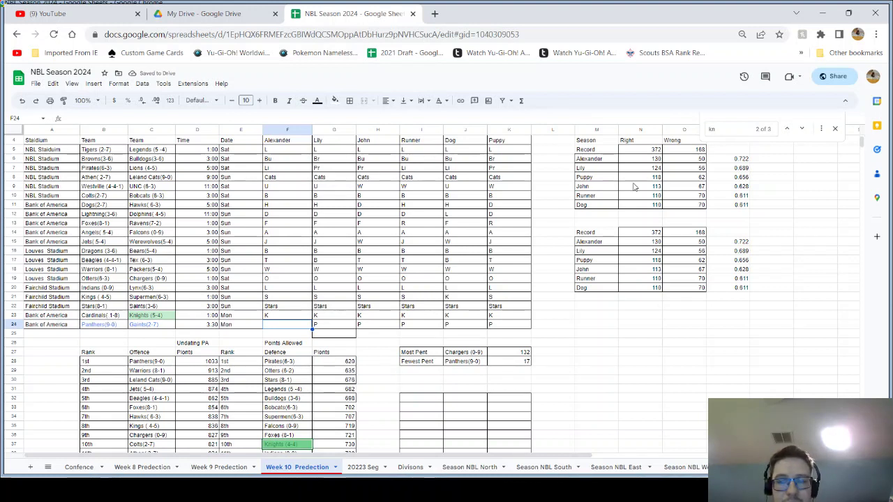
- Search the sheet for "gai" and check the Gaints' rankings in the offence and defence tables
{"action": "left_click", "coordinate": [699, 133]}
{"action": "type", "text": "ga"}
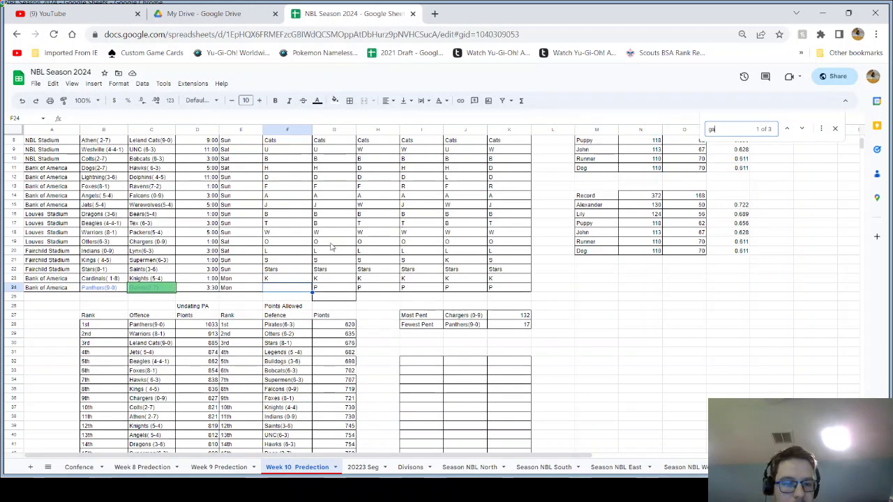
{"action": "scroll", "coordinate": [279, 265], "scroll_direction": "down", "scroll_amount": 1}
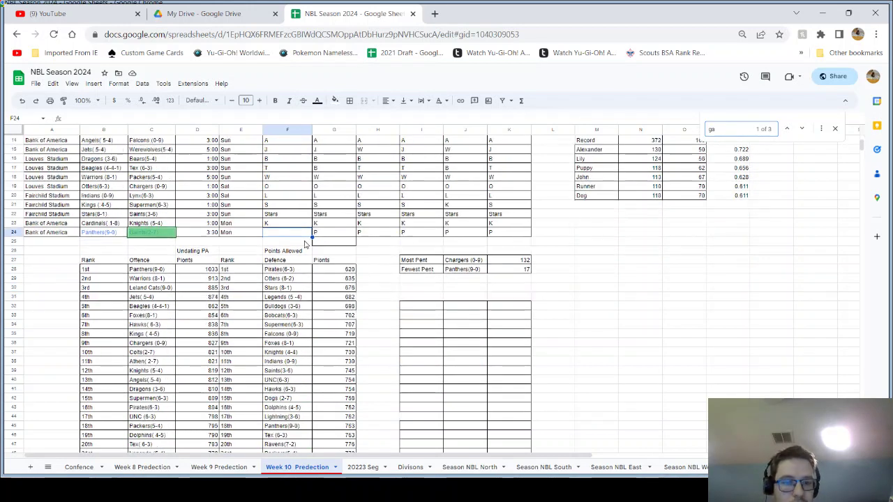
{"action": "scroll", "coordinate": [174, 292], "scroll_direction": "up", "scroll_amount": 1}
{"action": "left_click", "coordinate": [147, 288]}
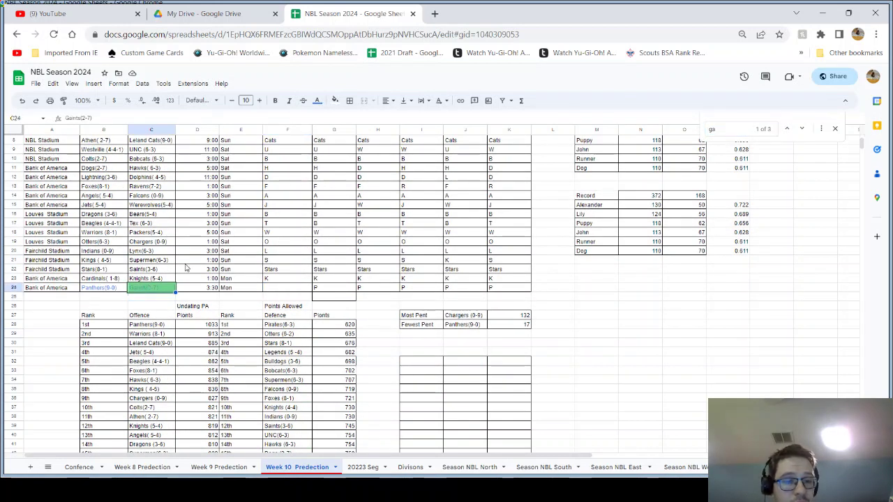
{"action": "left_click", "coordinate": [735, 133]}
{"action": "key", "text": "BackSpace"}
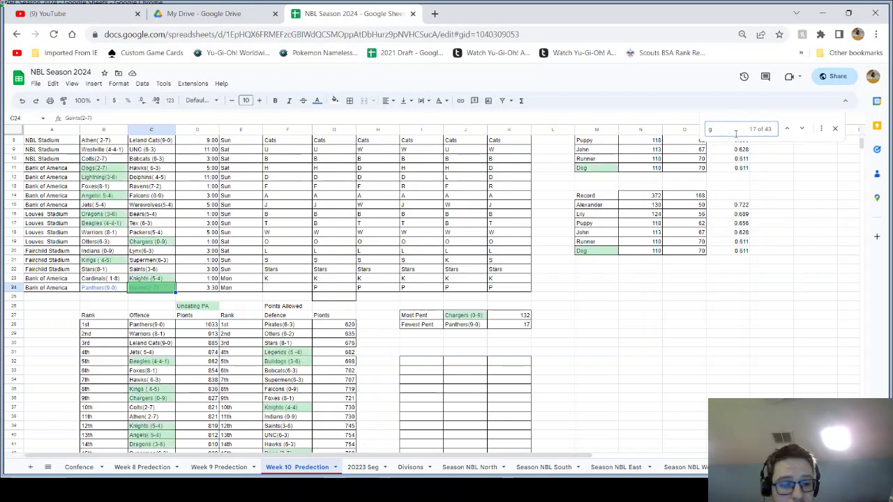
{"action": "type", "text": "i"}
{"action": "type", "text": "ai"}
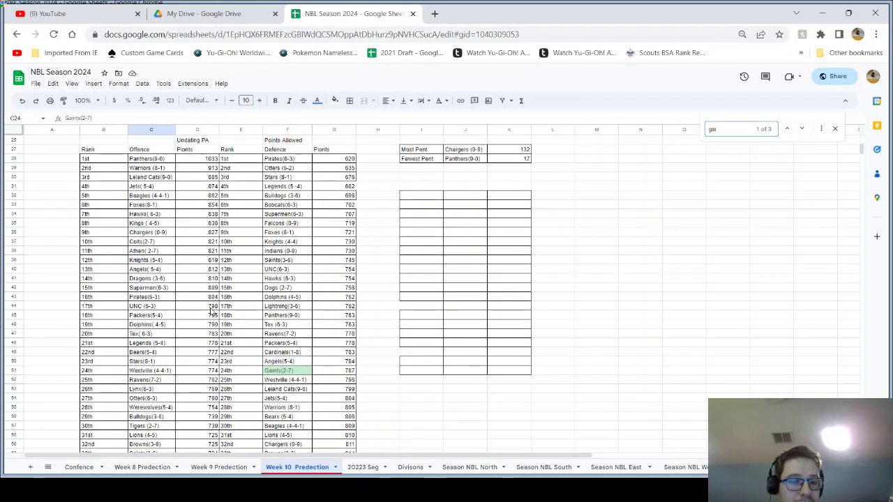
{"action": "scroll", "coordinate": [248, 320], "scroll_direction": "down", "scroll_amount": 4}
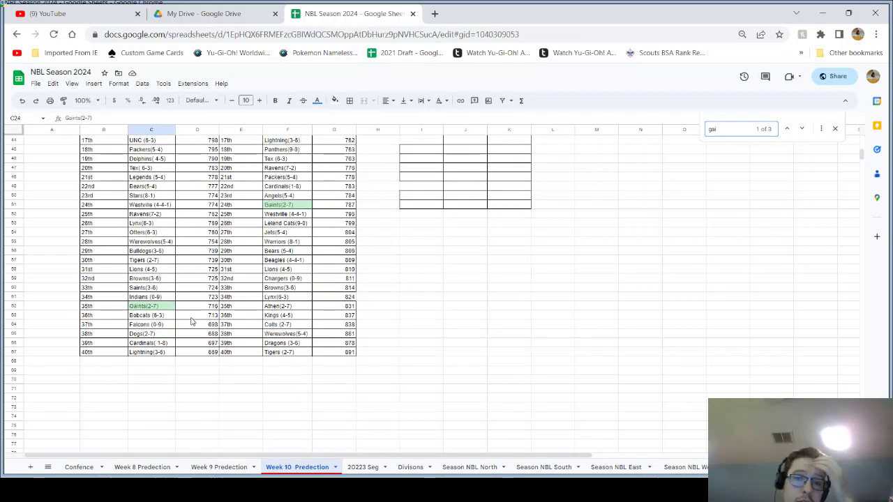
{"action": "scroll", "coordinate": [192, 320], "scroll_direction": "up", "scroll_amount": 2}
{"action": "scroll", "coordinate": [265, 281], "scroll_direction": "up", "scroll_amount": 7}
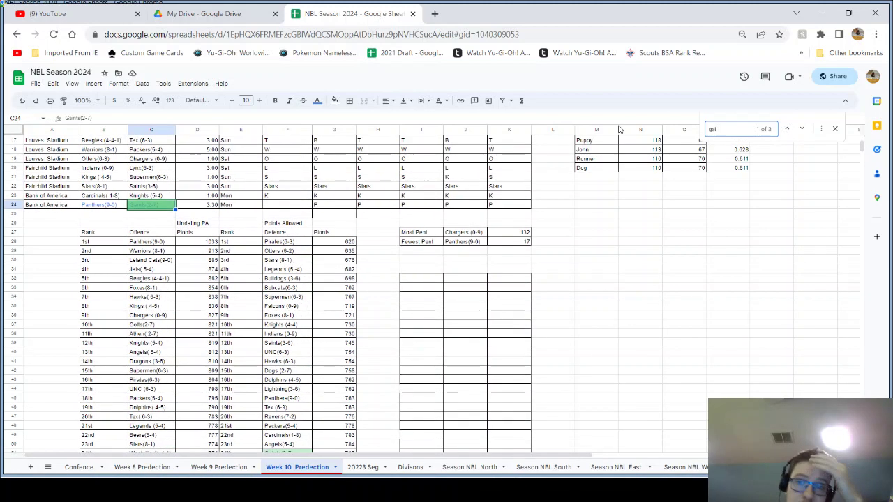
- Check the Panthers' rankings by searching for "pan", and enter P as the first predictor's pick for the Panthers–Gaints game
{"action": "type", "text": "pan"}
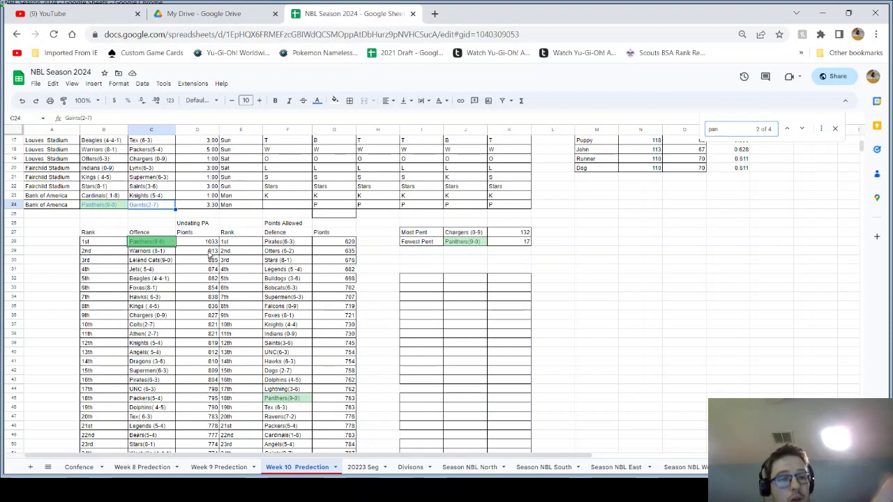
{"action": "left_click", "coordinate": [280, 198]}
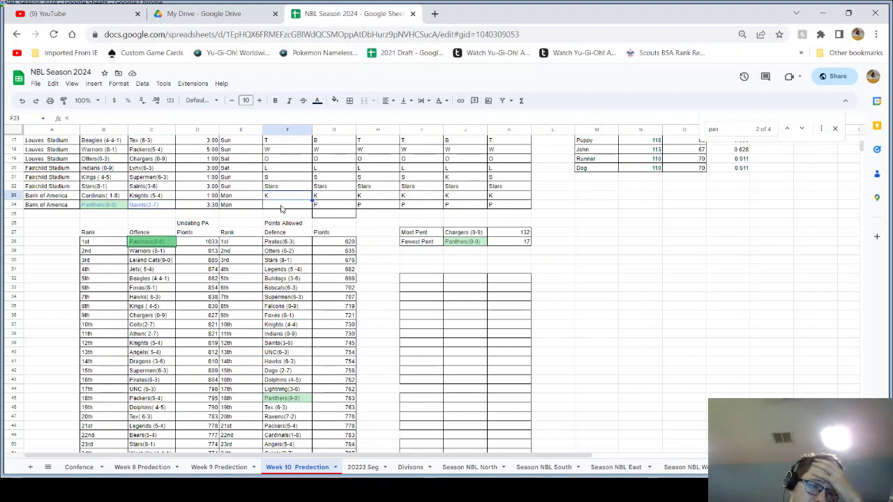
{"action": "left_click", "coordinate": [283, 205]}
{"action": "type", "text": "P"}
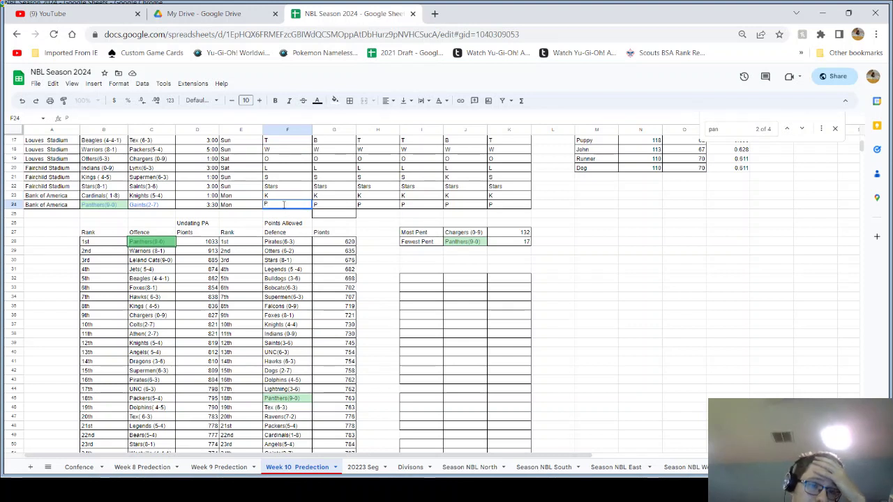
- Return the text of both team names in the Panthers–Gaints matchup to black
{"action": "left_click_drag", "start_coordinate": [98, 205], "coordinate": [149, 205]}
{"action": "left_click", "coordinate": [316, 102]}
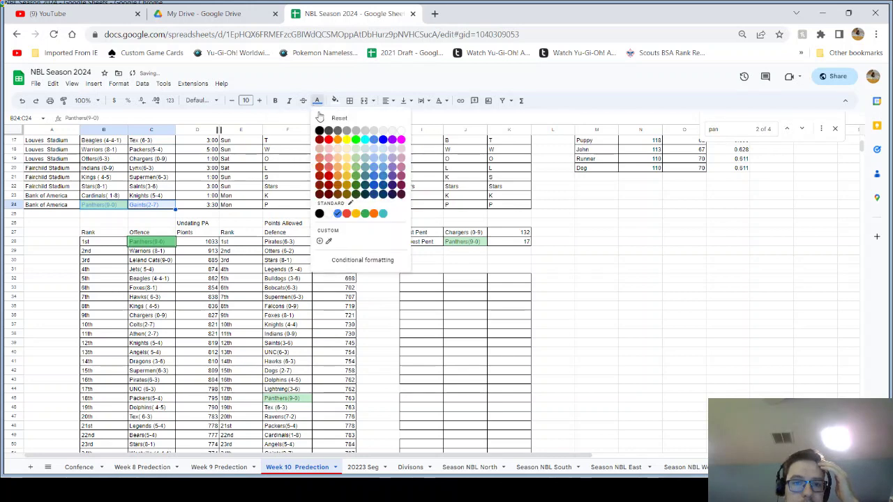
{"action": "left_click", "coordinate": [313, 103]}
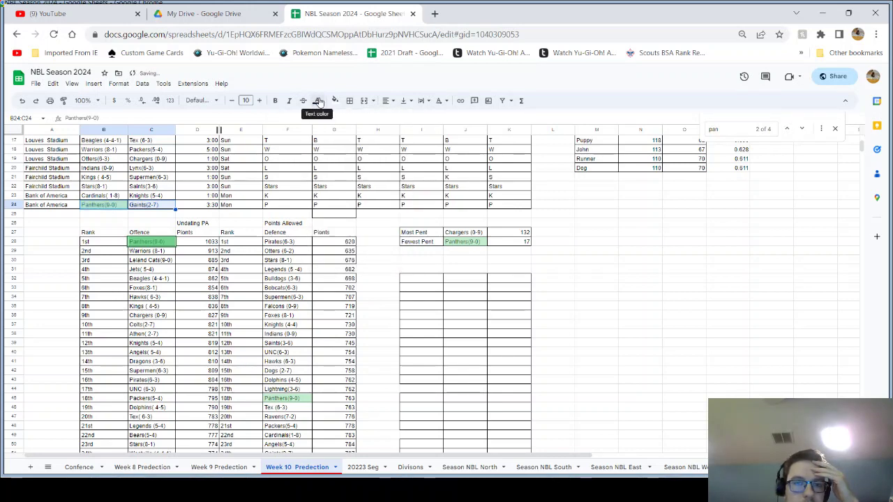
- Try a blue fill and a grey fill on the two team cells of the Panthers–Gaints matchup
{"action": "left_click", "coordinate": [334, 103]}
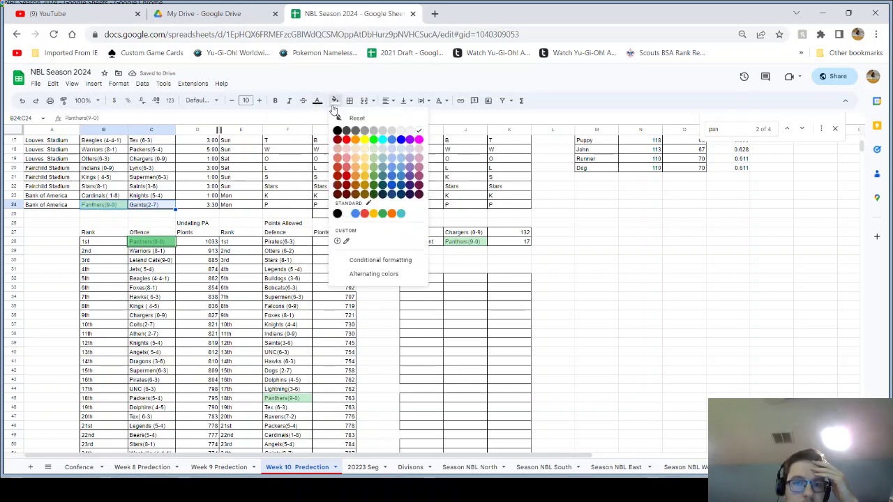
{"action": "left_click", "coordinate": [355, 213]}
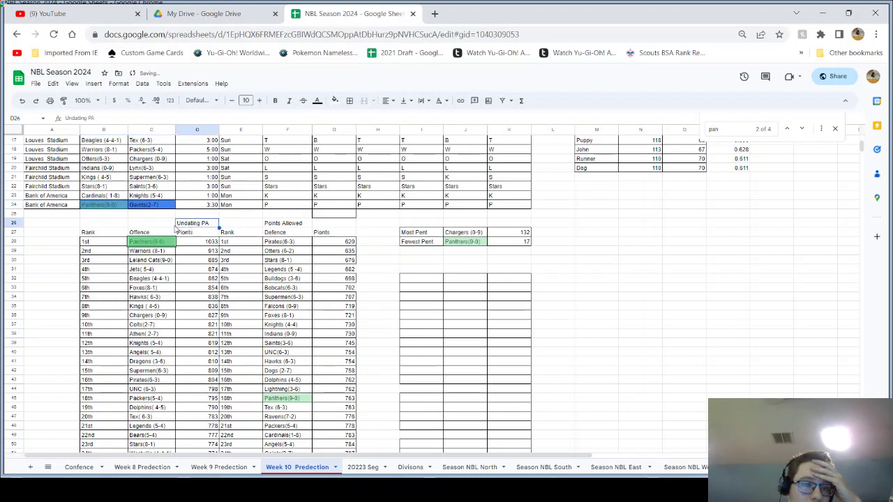
{"action": "left_click", "coordinate": [335, 100]}
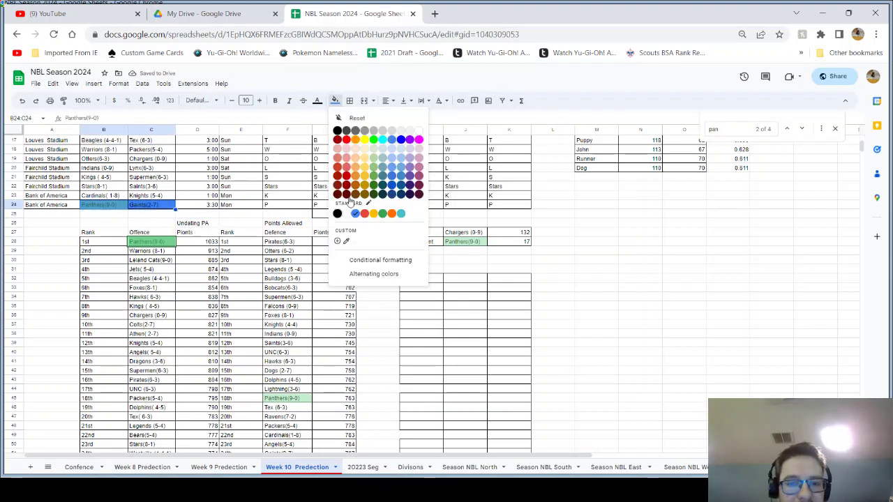
{"action": "left_click", "coordinate": [380, 131]}
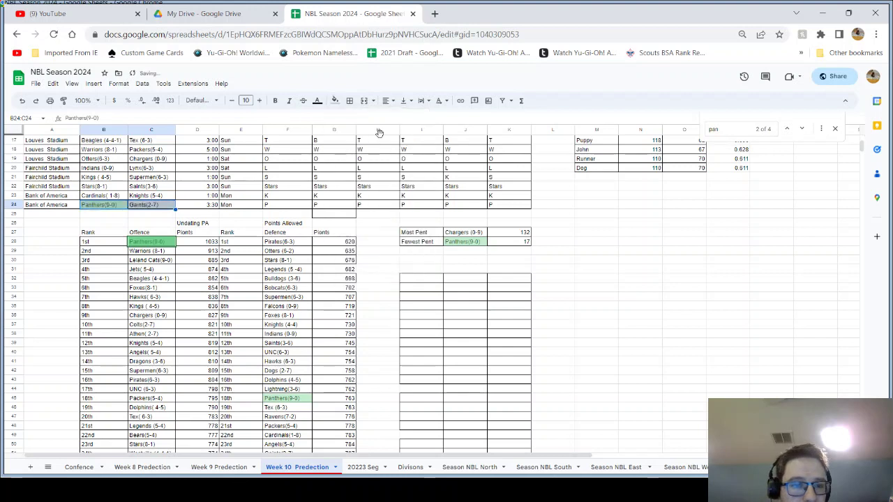
- Fill both team cells of the Panthers–Gaints matchup with cyan
{"action": "left_click", "coordinate": [335, 100]}
{"action": "left_click", "coordinate": [382, 139]}
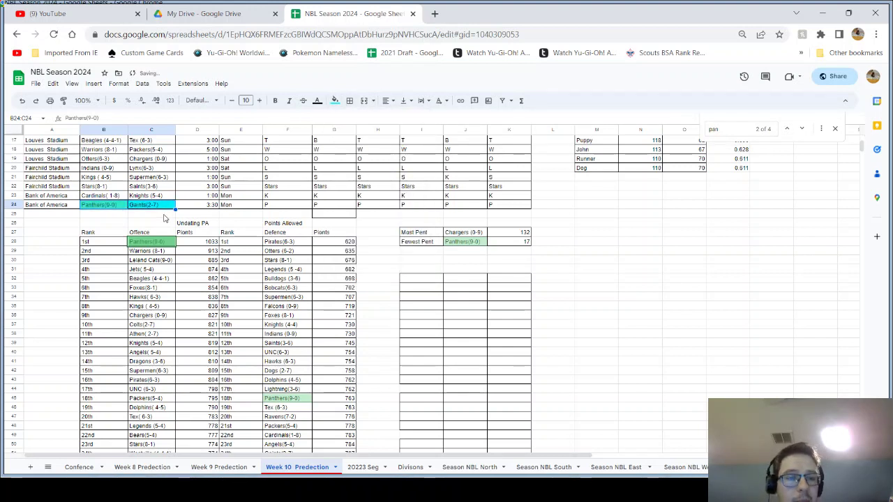
{"action": "left_click", "coordinate": [161, 215]}
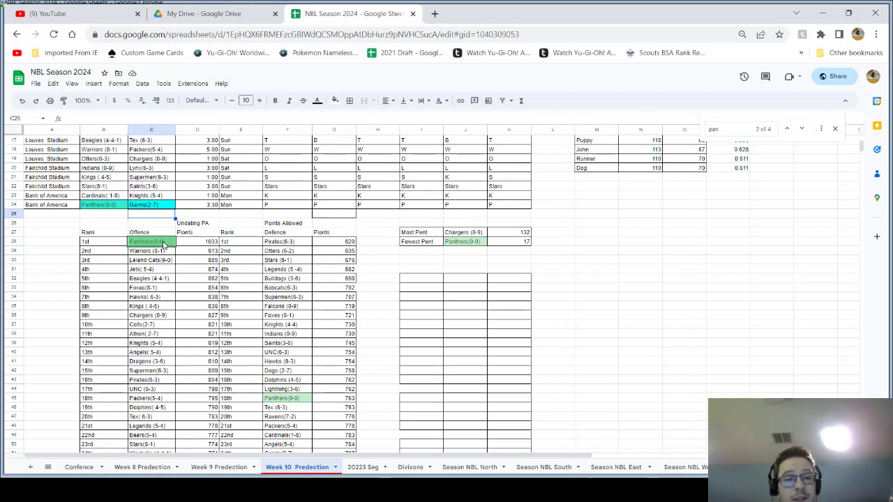
- Compare the Panthers' offence and defence rankings with the Gaints' by searching for "gai" in the ranking tables
{"action": "left_click_drag", "start_coordinate": [164, 243], "coordinate": [189, 236]}
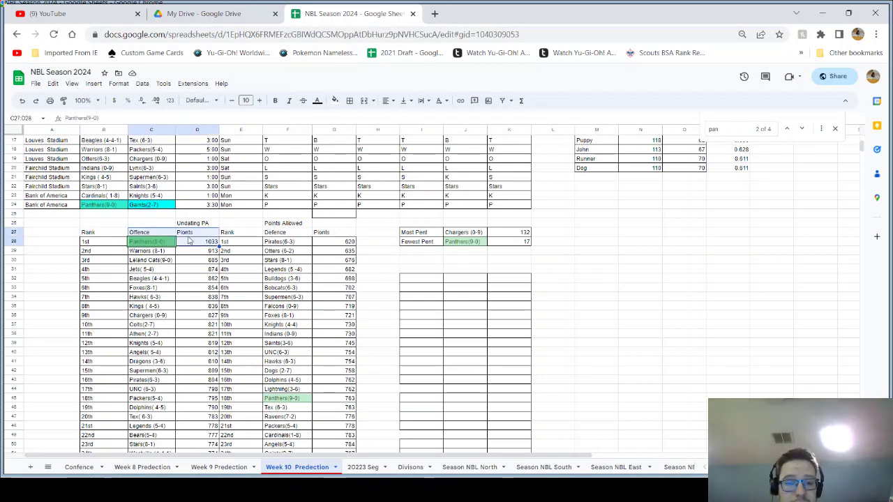
{"action": "scroll", "coordinate": [189, 241], "scroll_direction": "down", "scroll_amount": 4}
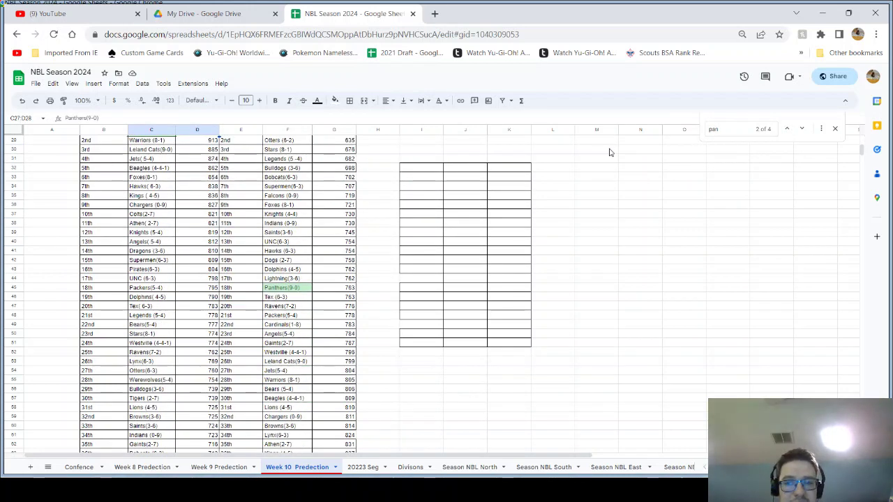
{"action": "left_click", "coordinate": [760, 122]}
{"action": "key", "text": "BackSpace"}
{"action": "key", "text": "BackSpace"}
{"action": "key", "text": "BackSpace"}
{"action": "type", "text": "gai"}
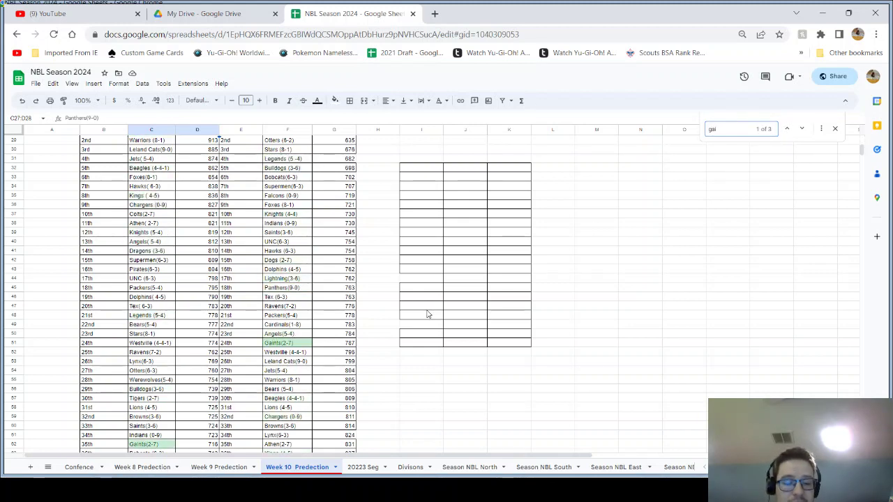
{"action": "scroll", "coordinate": [420, 304], "scroll_direction": "up", "scroll_amount": 6}
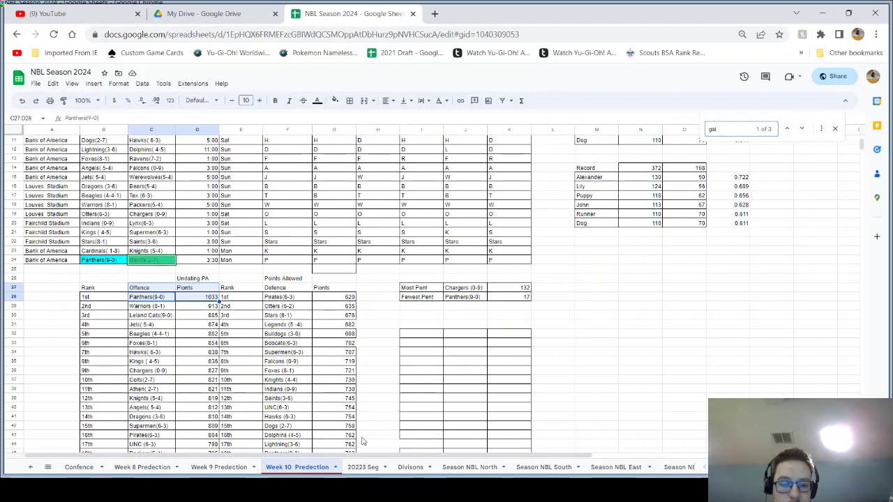
- Open the Divisons sheet and review the eight NBL teams listed as in if the playoffs happened today
{"action": "left_click", "coordinate": [410, 468]}
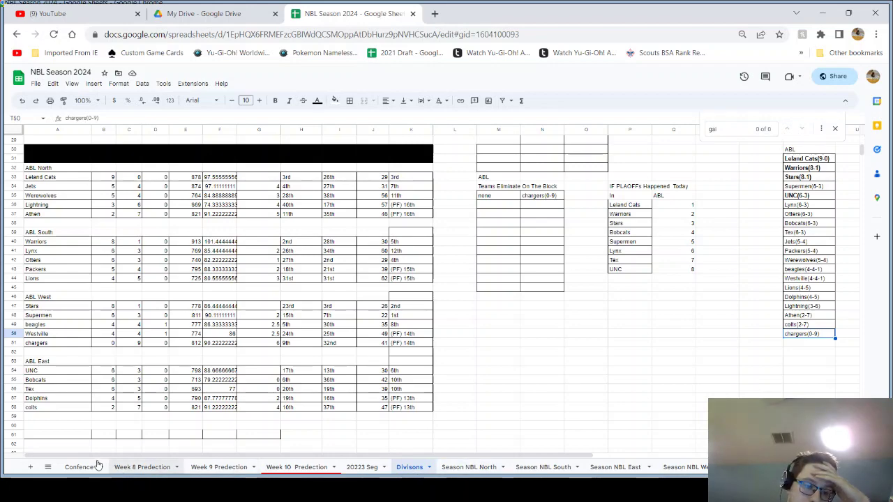
{"action": "scroll", "coordinate": [513, 345], "scroll_direction": "up", "scroll_amount": 10}
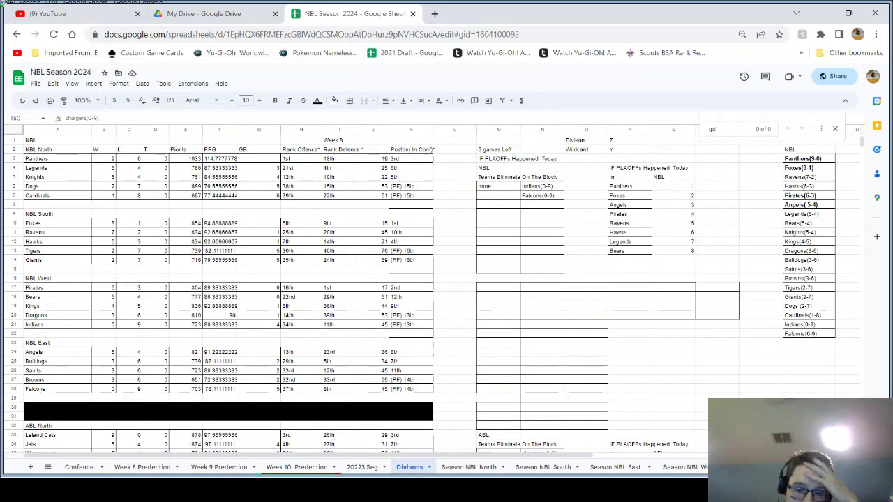
{"action": "key", "text": "alt+Tab"}
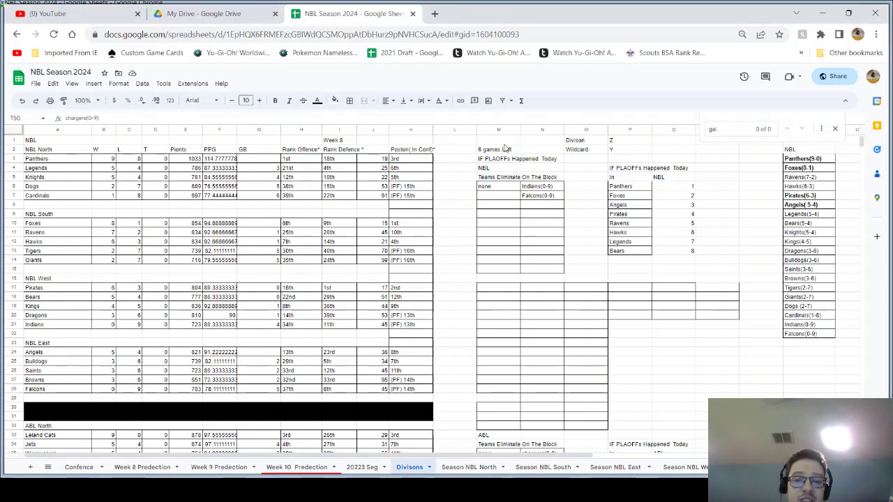
{"action": "left_click_drag", "start_coordinate": [620, 187], "coordinate": [623, 254]}
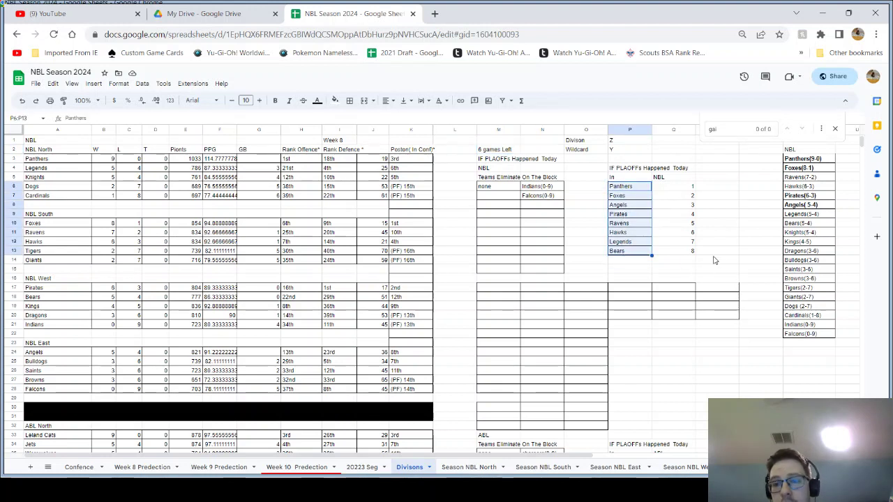
- Examine the lower end of the NBL standings list, from the Tigers down to the Falcons
{"action": "left_click", "coordinate": [822, 300]}
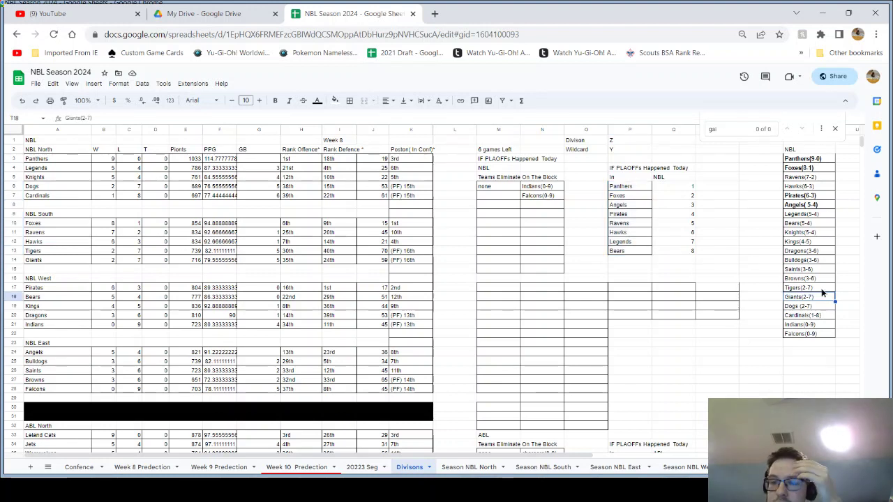
{"action": "left_click_drag", "start_coordinate": [821, 290], "coordinate": [822, 336]}
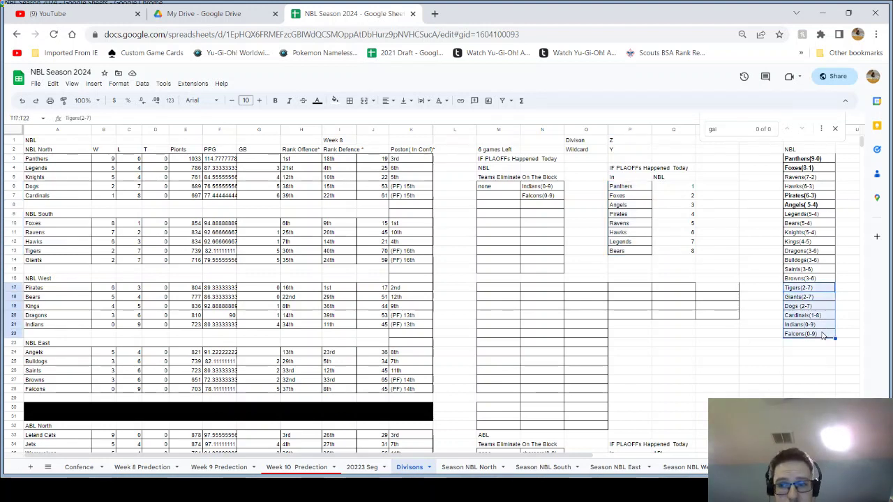
{"action": "left_click", "coordinate": [806, 293]}
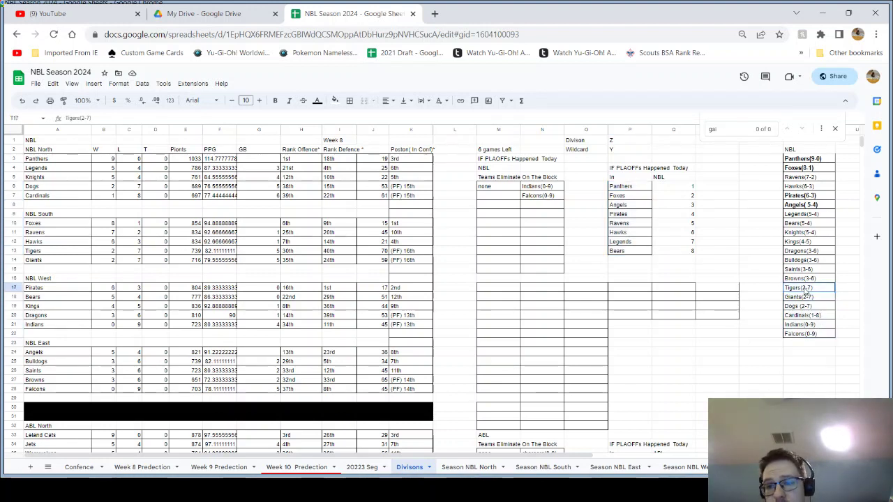
{"action": "left_click", "coordinate": [804, 298]}
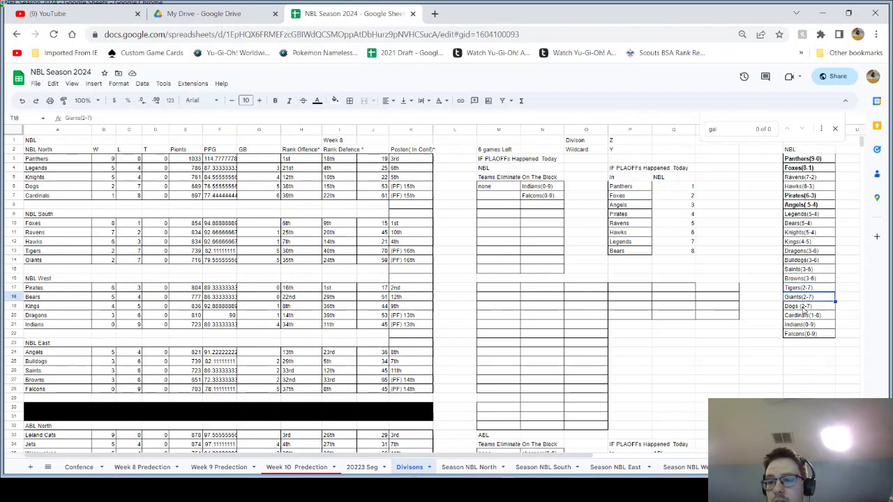
{"action": "left_click", "coordinate": [803, 307]}
{"action": "left_click", "coordinate": [802, 317]}
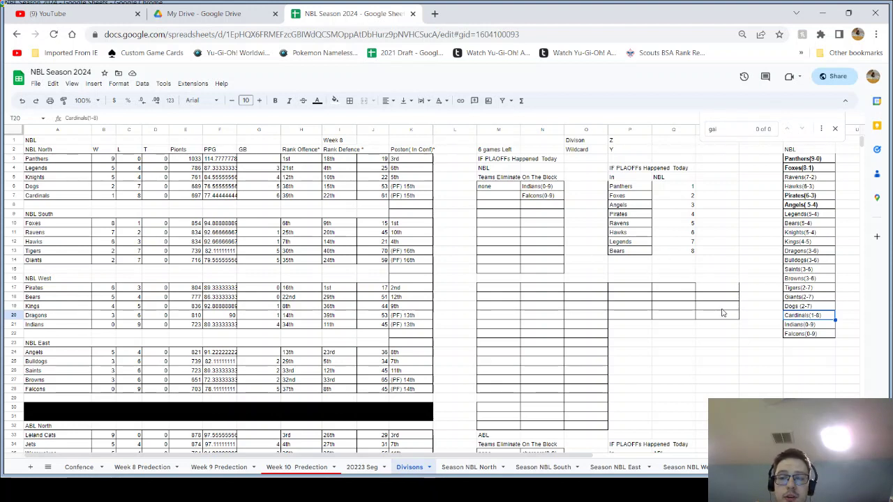
{"action": "left_click", "coordinate": [794, 325]}
{"action": "left_click", "coordinate": [790, 335]}
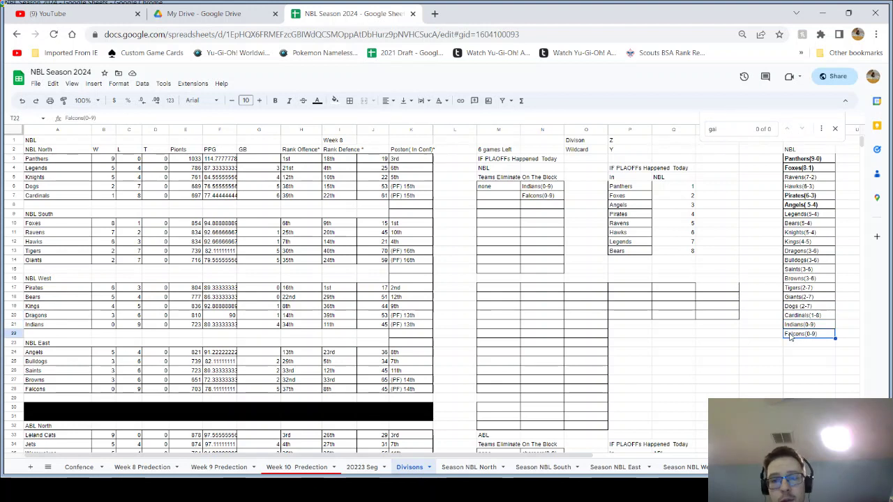
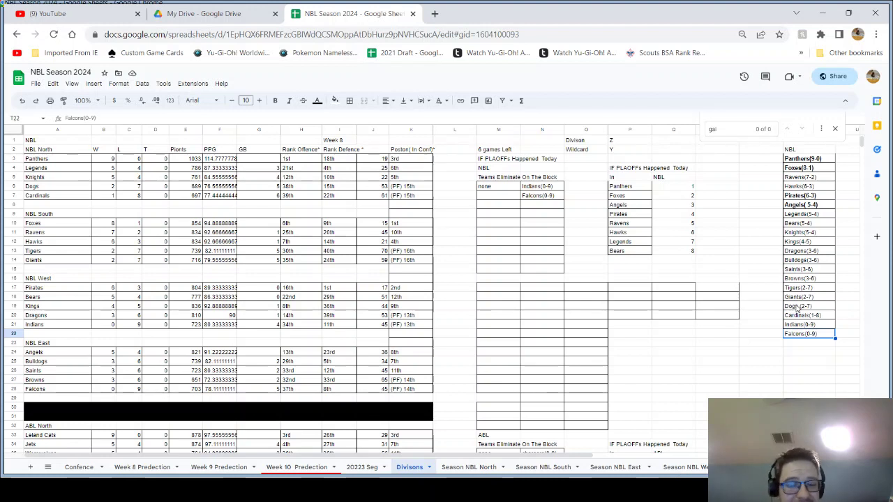
{"action": "left_click_drag", "start_coordinate": [797, 309], "coordinate": [793, 289]}
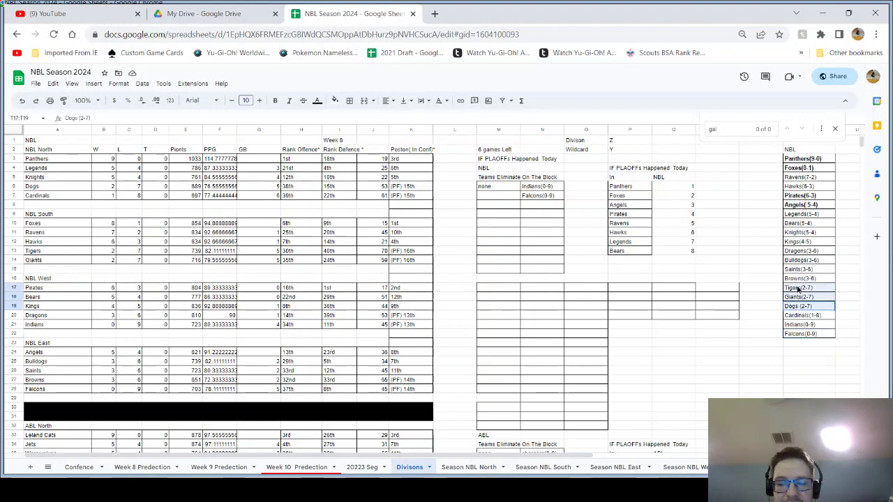
{"action": "left_click", "coordinate": [806, 308]}
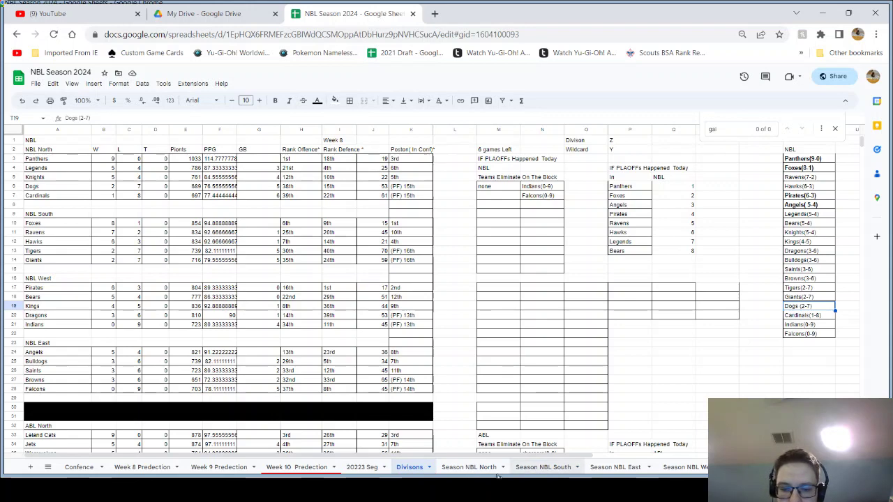
- Examine the Dogs' schedule and results on the Season NBL North sheet, and look over the Season NBL South and Week 10 Predection sheets
{"action": "left_click", "coordinate": [471, 467]}
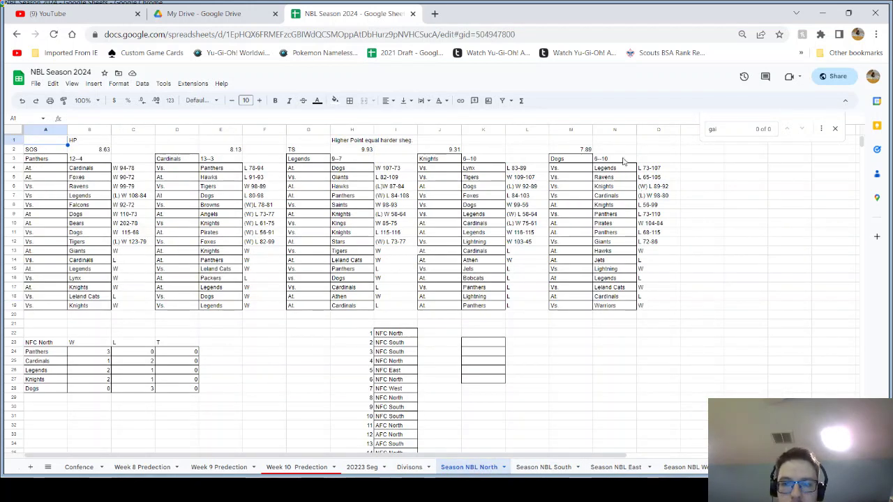
{"action": "left_click", "coordinate": [612, 232]}
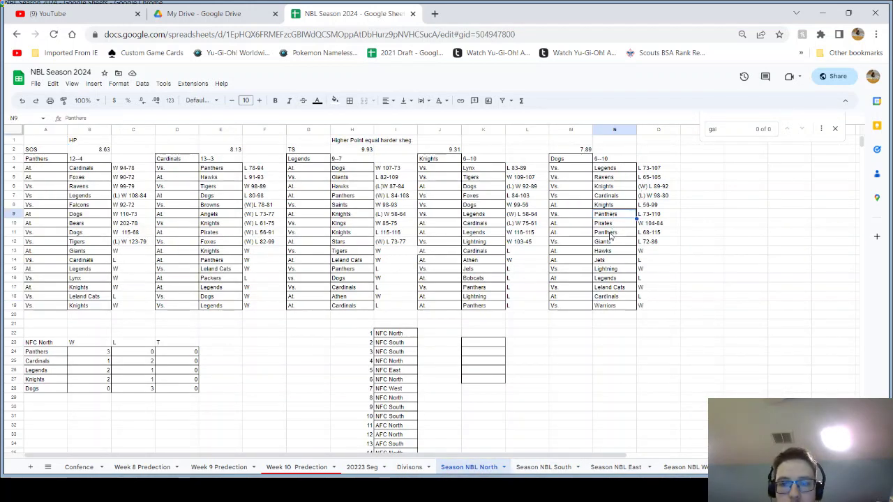
{"action": "left_click", "coordinate": [536, 468]}
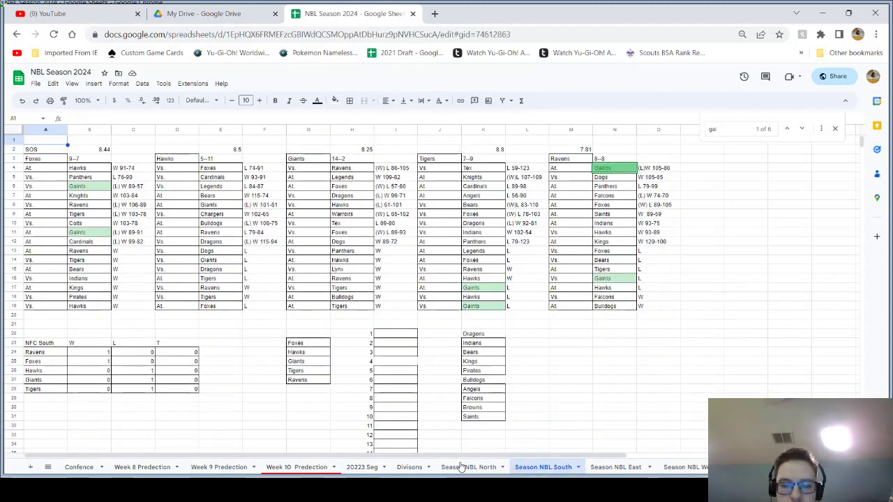
{"action": "left_click", "coordinate": [470, 468]}
{"action": "left_click", "coordinate": [410, 467]}
{"action": "left_click", "coordinate": [364, 467]}
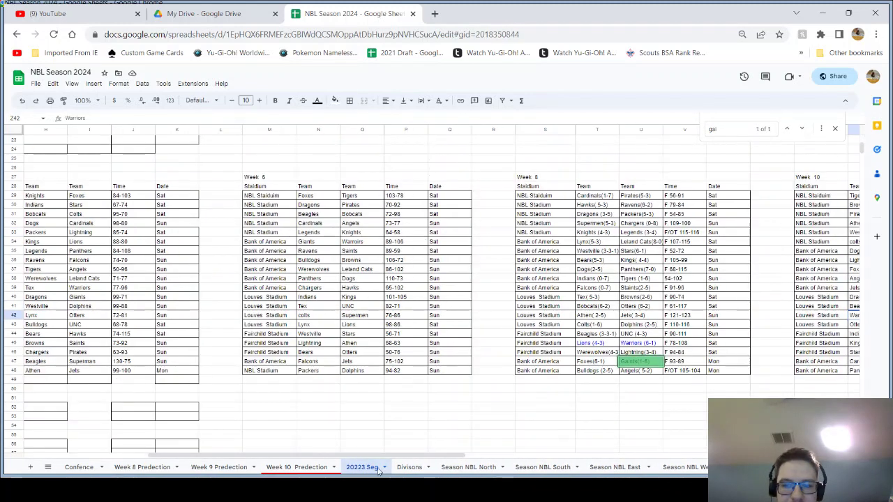
{"action": "left_click", "coordinate": [320, 468]}
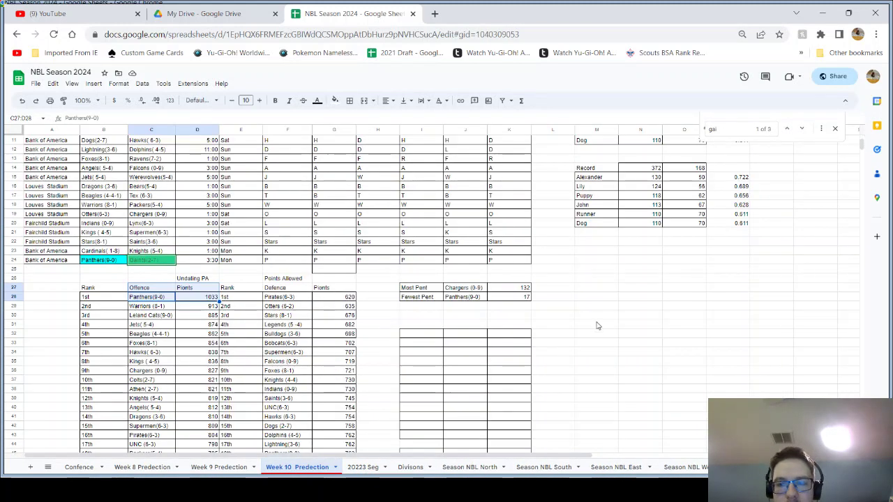
{"action": "left_click", "coordinate": [373, 467]}
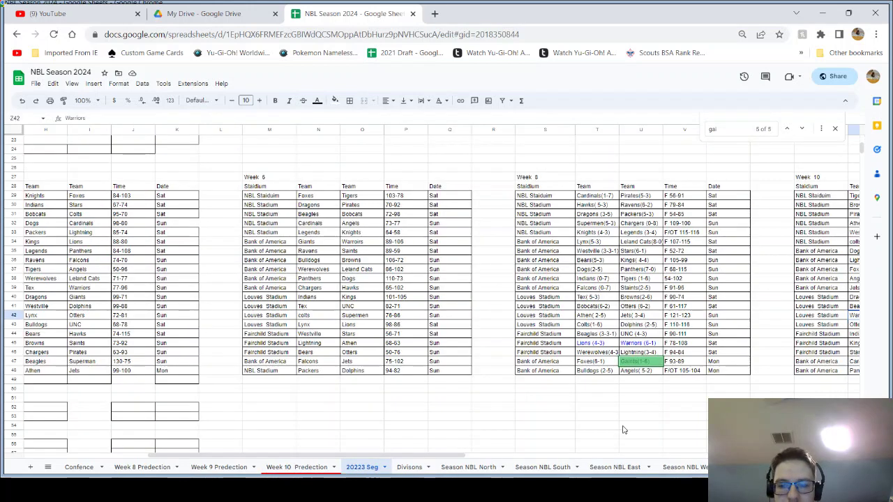
- Return to the Divisons sheet and review the NBL North standings, focusing on the Panthers' win-loss record and points
{"action": "left_click", "coordinate": [410, 468]}
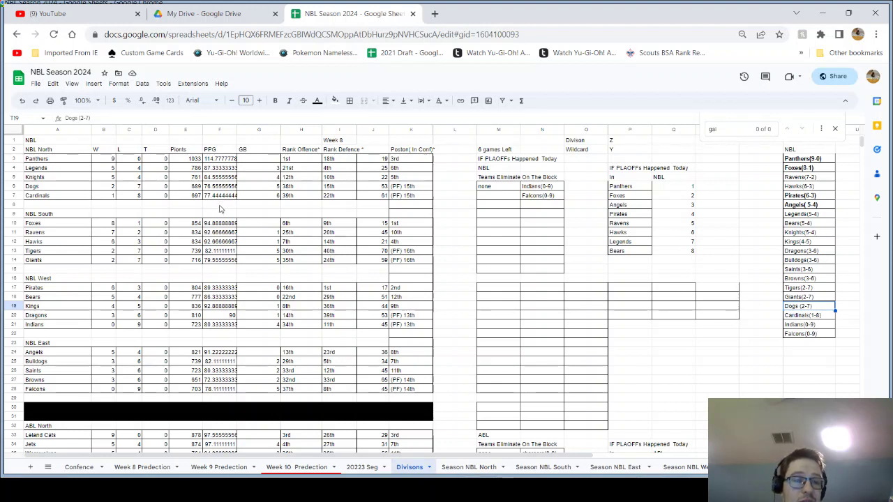
{"action": "left_click_drag", "start_coordinate": [100, 160], "coordinate": [124, 163]}
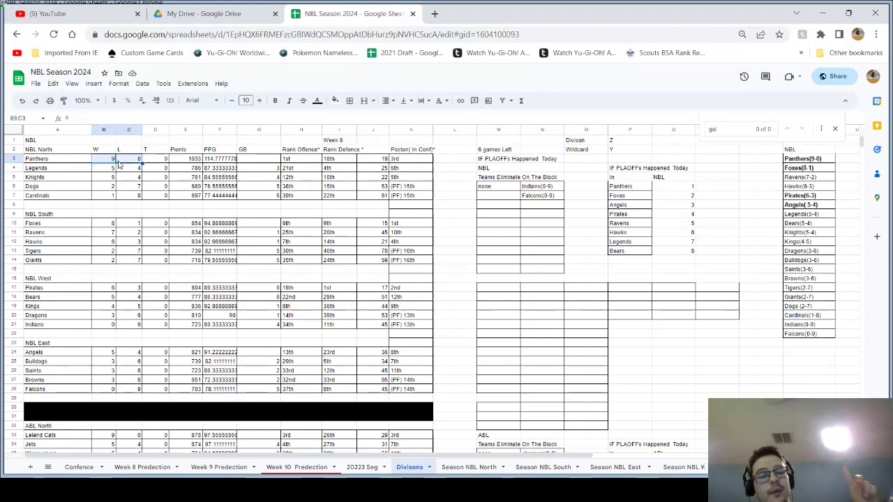
{"action": "left_click", "coordinate": [64, 186]}
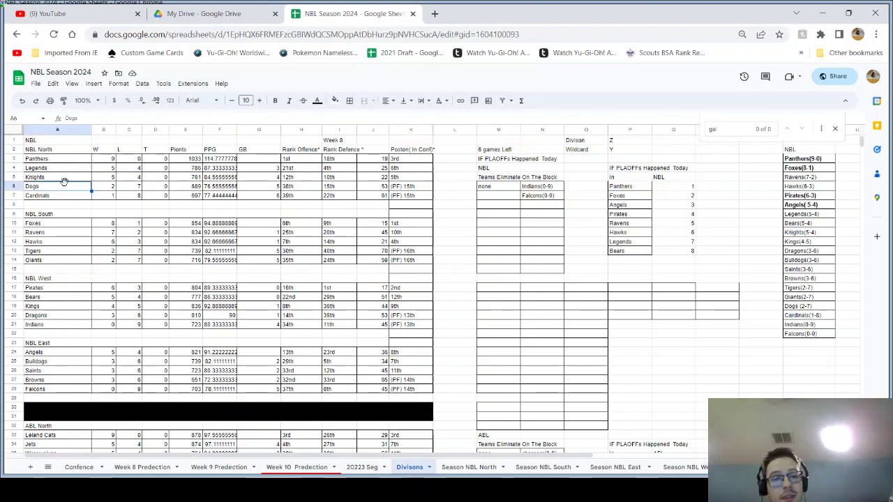
{"action": "left_click", "coordinate": [187, 160]}
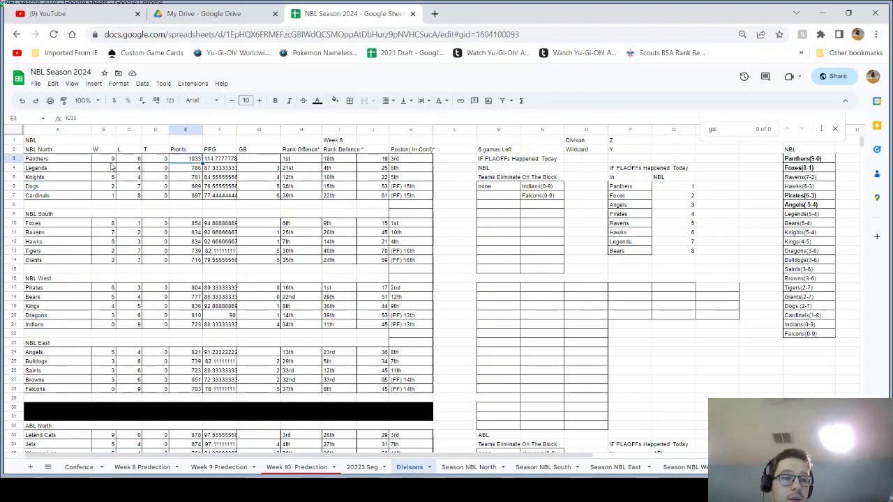
{"action": "left_click_drag", "start_coordinate": [70, 160], "coordinate": [140, 161]}
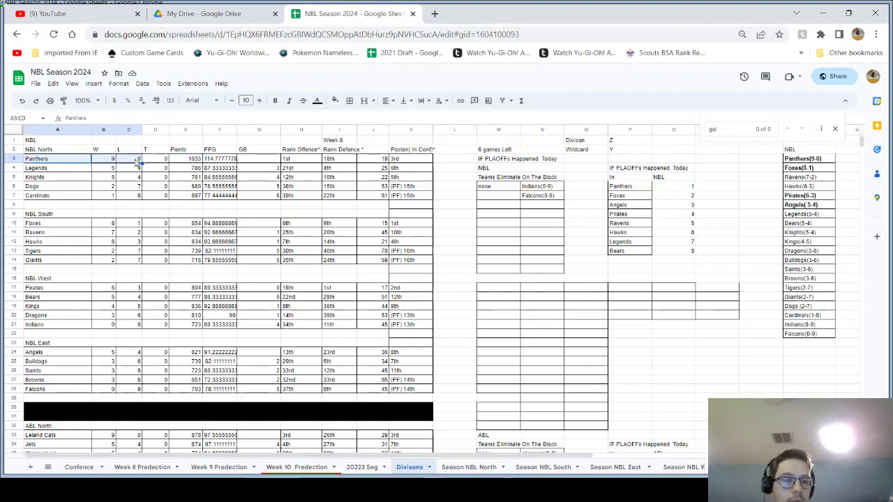
{"action": "left_click", "coordinate": [177, 161]}
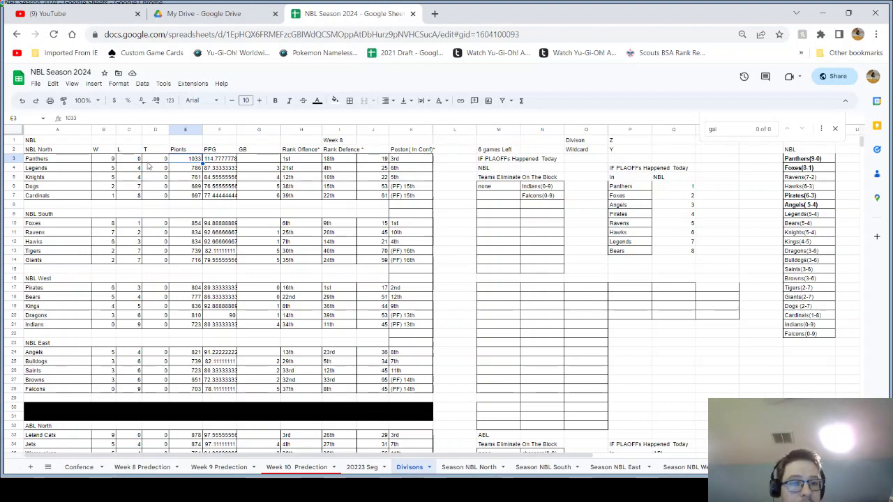
{"action": "left_click", "coordinate": [114, 160]}
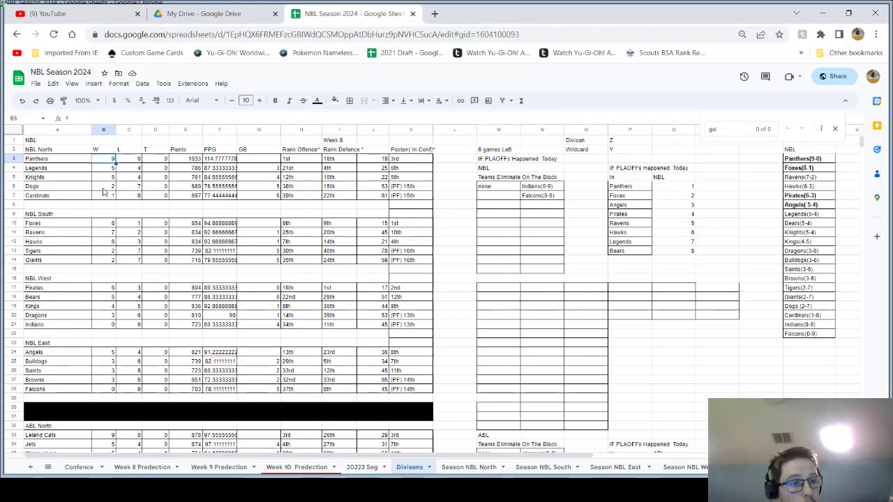
{"action": "key", "text": "Down"}
{"action": "key", "text": "Down"}
{"action": "key", "text": "Down"}
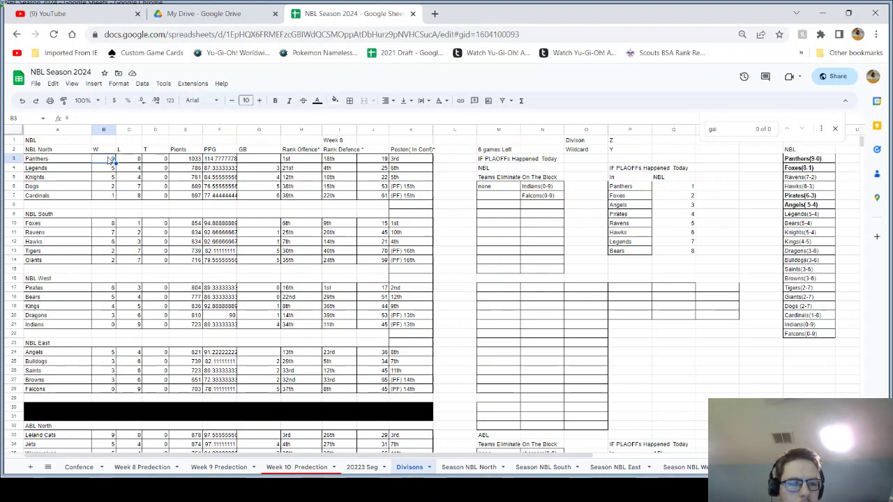
{"action": "left_click", "coordinate": [110, 159]}
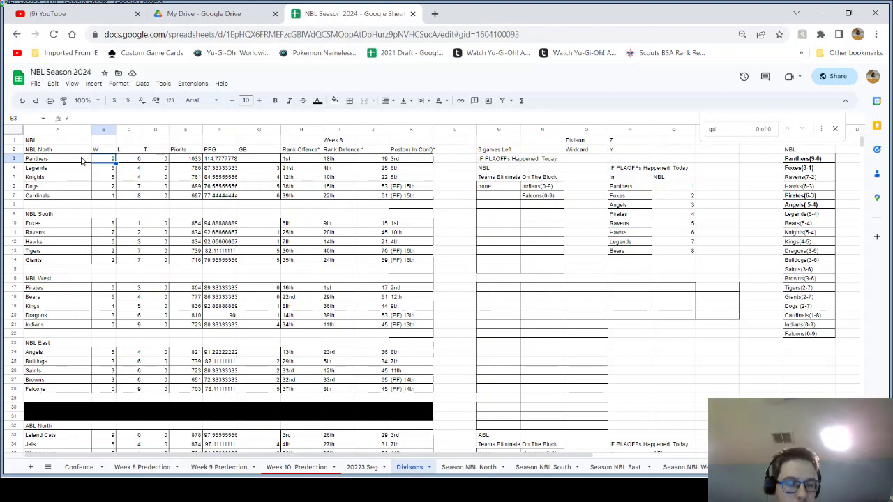
- Review the NBL South standings, comparing the Foxes, Ravens and Hawks with the Tigers and Giants
{"action": "left_click", "coordinate": [73, 215]}
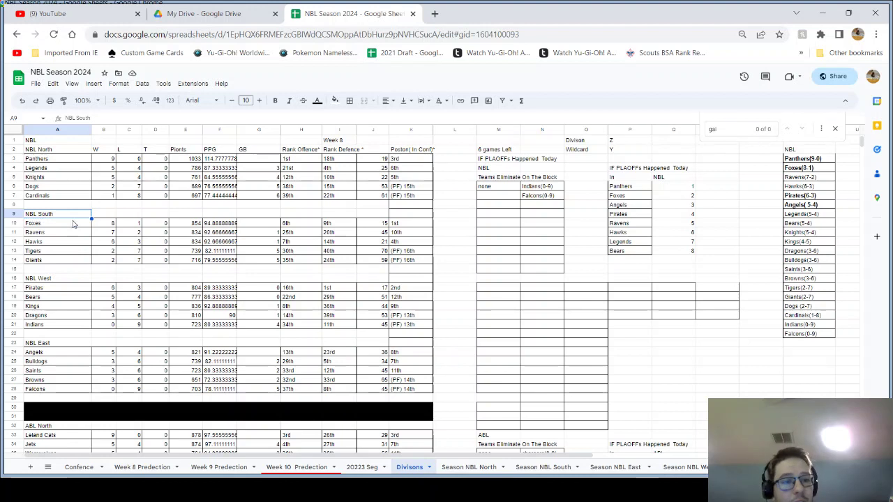
{"action": "left_click", "coordinate": [72, 223]}
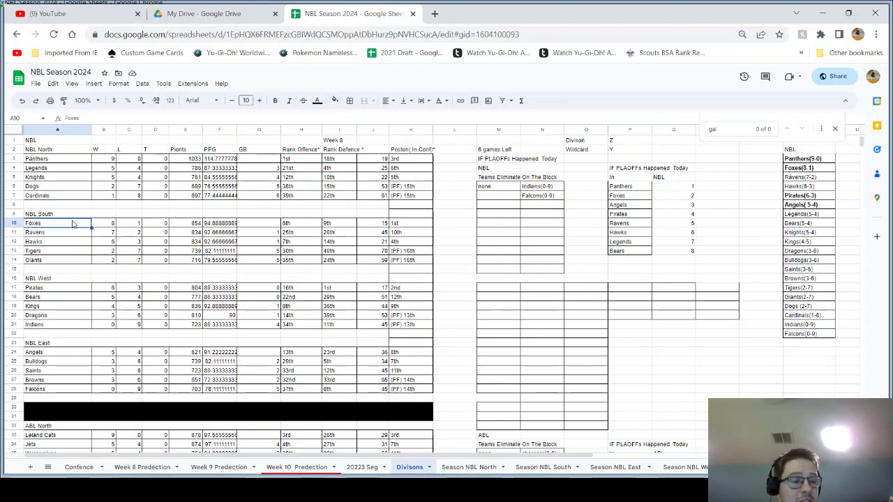
{"action": "left_click_drag", "start_coordinate": [73, 223], "coordinate": [69, 244]}
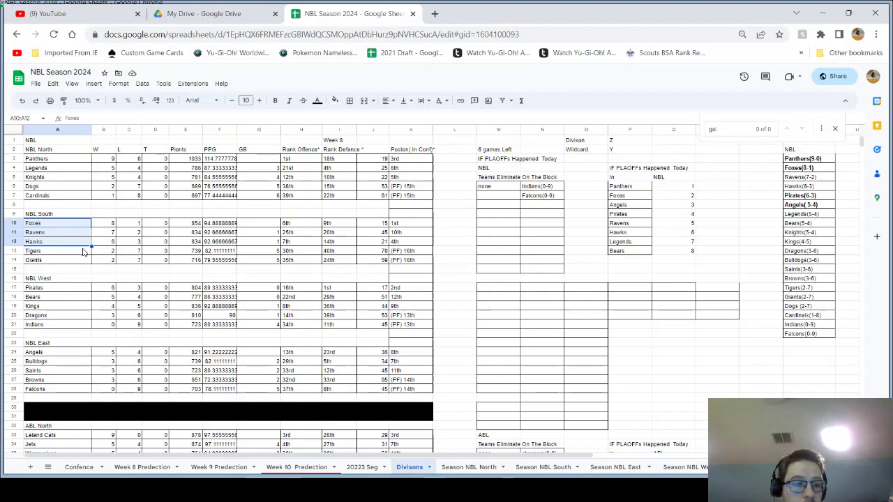
{"action": "left_click", "coordinate": [66, 261]}
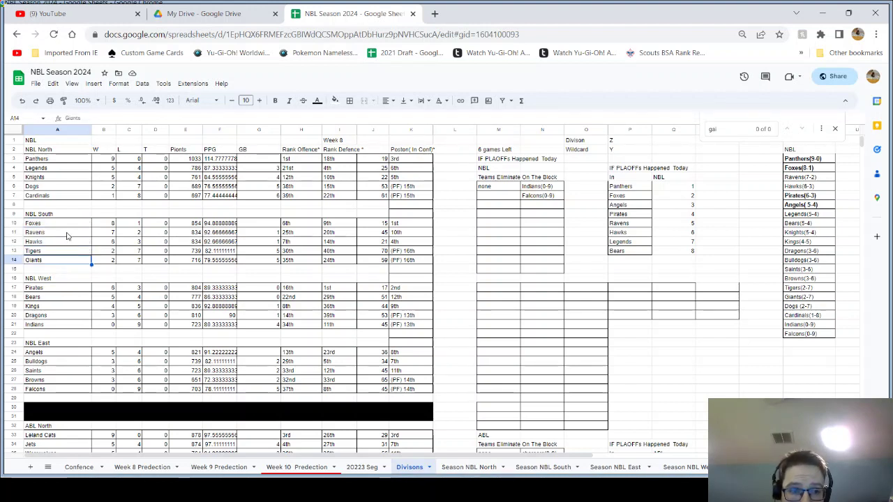
{"action": "left_click_drag", "start_coordinate": [106, 251], "coordinate": [106, 263]}
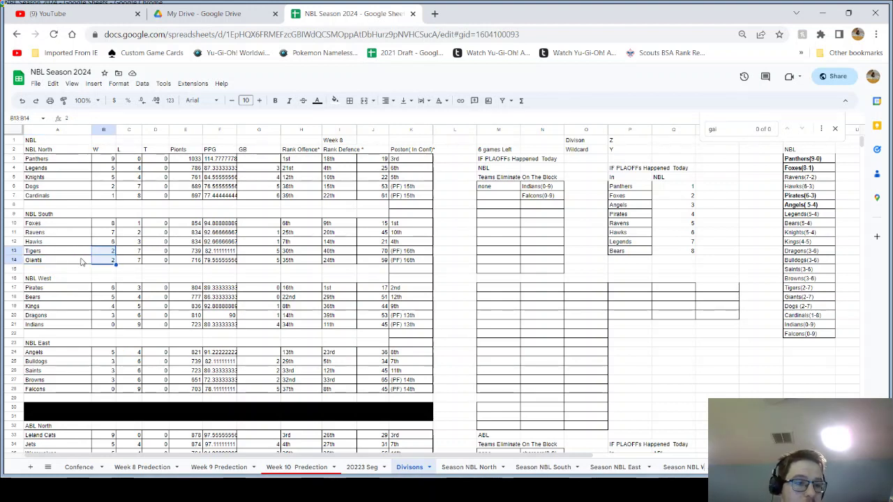
{"action": "left_click", "coordinate": [84, 224]}
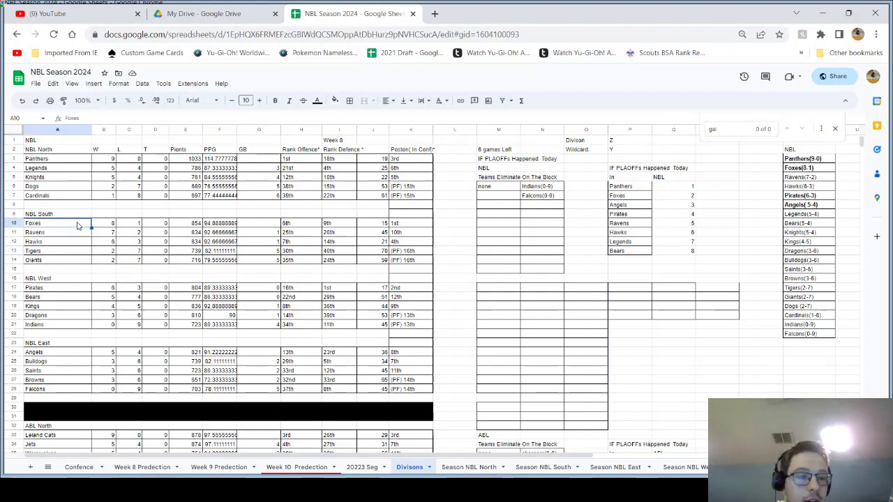
{"action": "left_click", "coordinate": [79, 235]}
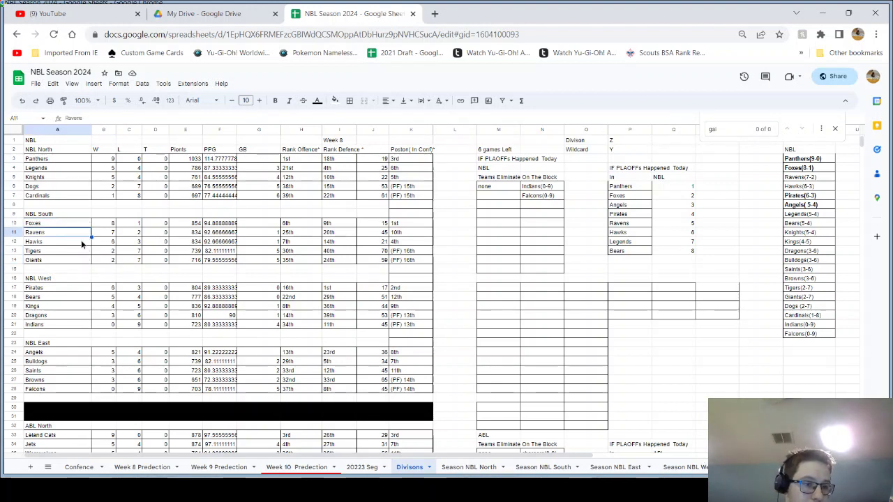
{"action": "left_click", "coordinate": [81, 244]}
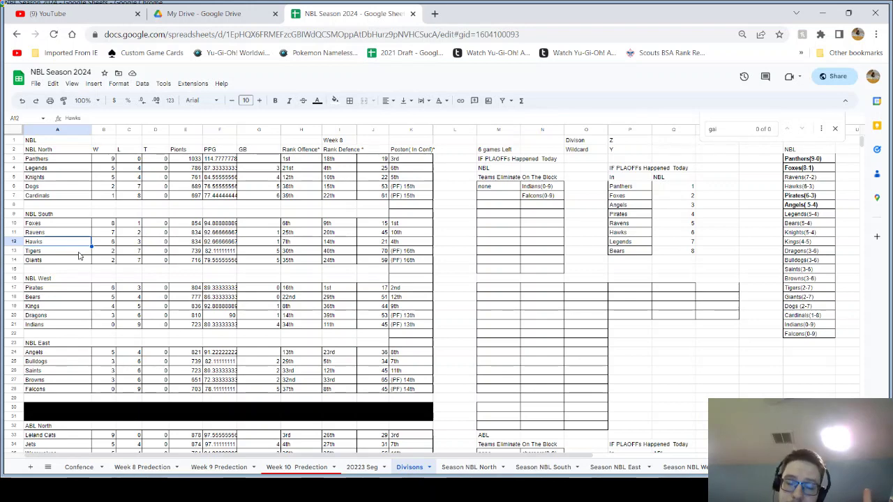
- Review the NBL West standings from the Pirates down to the Indians
{"action": "scroll", "coordinate": [97, 271], "scroll_direction": "down", "scroll_amount": 2}
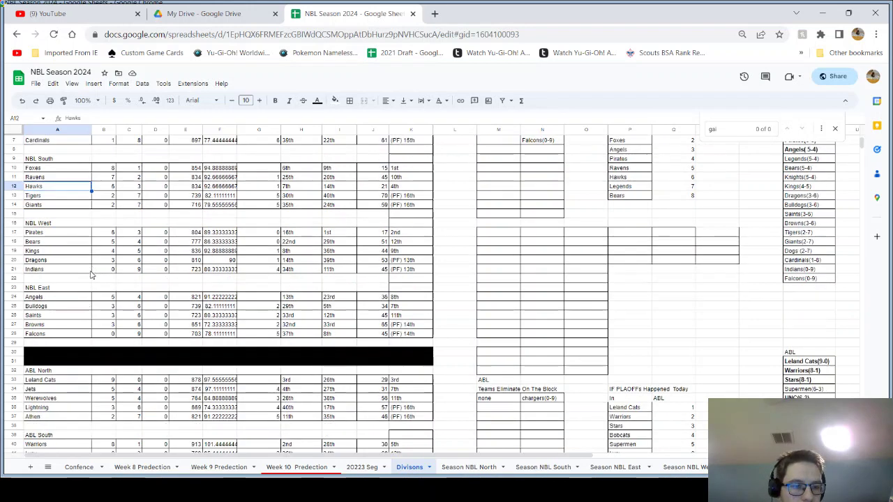
{"action": "left_click", "coordinate": [62, 233]}
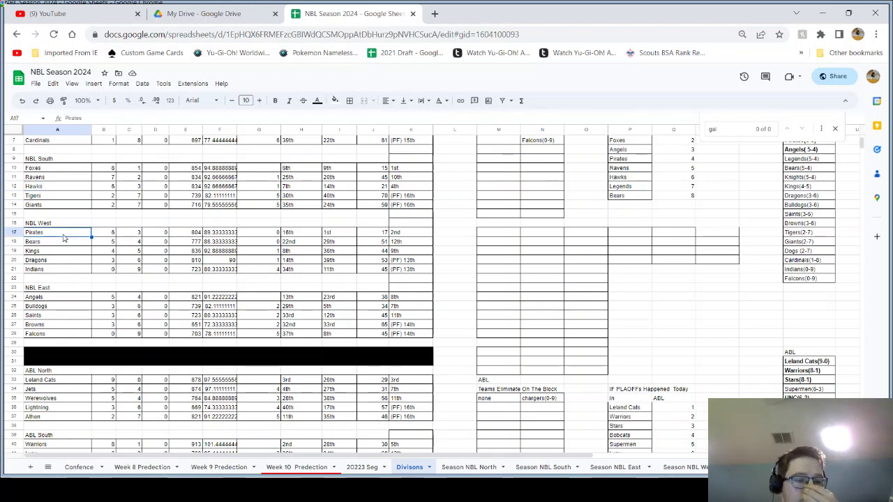
{"action": "left_click", "coordinate": [79, 274]}
{"action": "scroll", "coordinate": [261, 275], "scroll_direction": "up", "scroll_amount": 2}
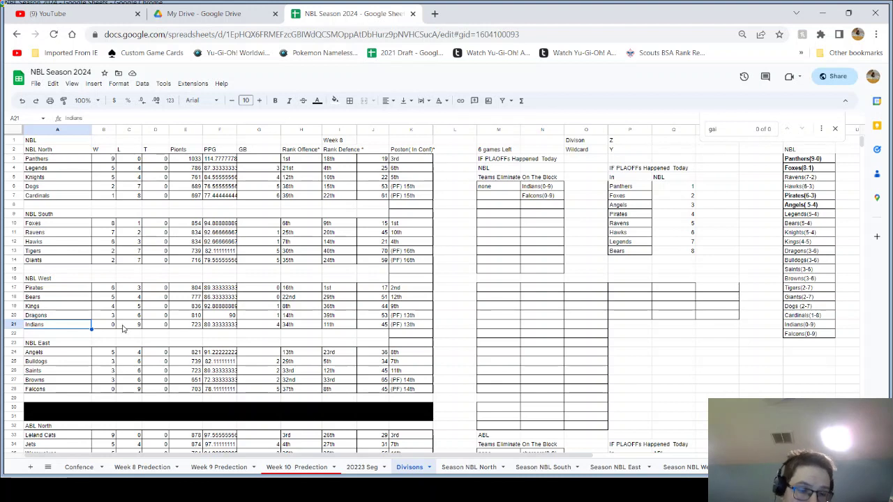
{"action": "left_click", "coordinate": [79, 291]}
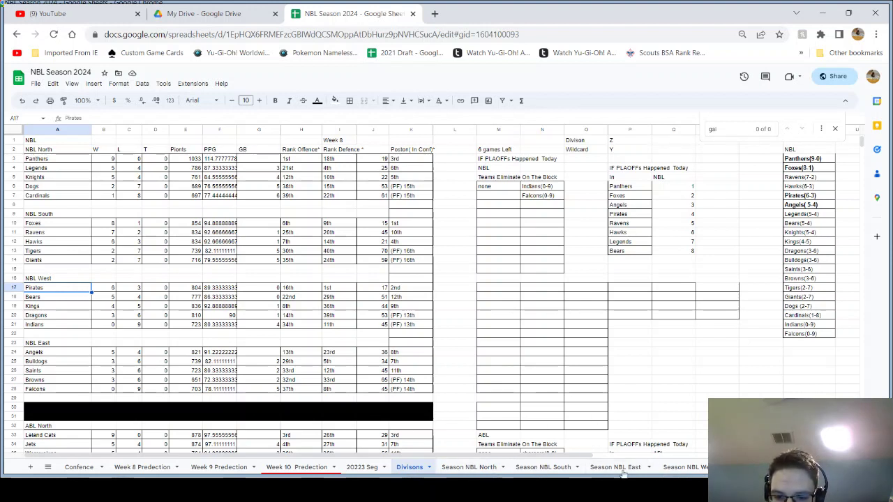
- Examine the Pirates' schedule on the Season NBL West sheet, including their two games against the Kings
{"action": "left_click", "coordinate": [687, 467]}
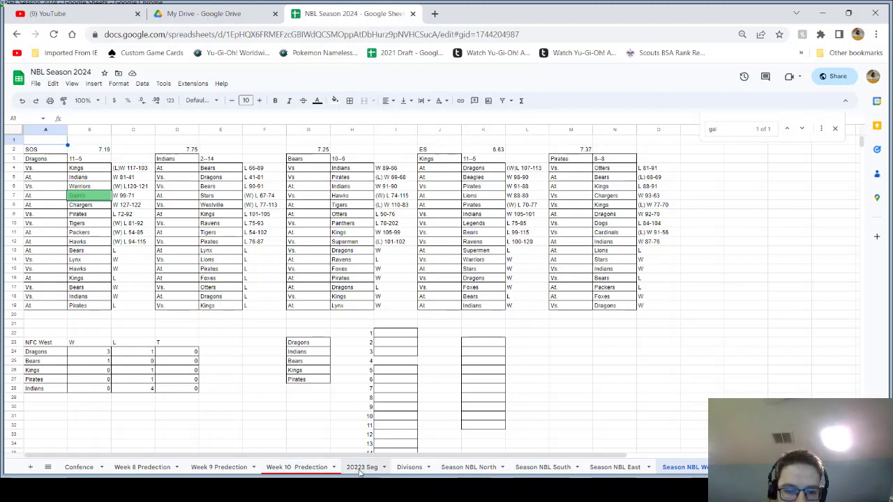
{"action": "left_click", "coordinate": [382, 467]}
{"action": "left_click", "coordinate": [409, 468]}
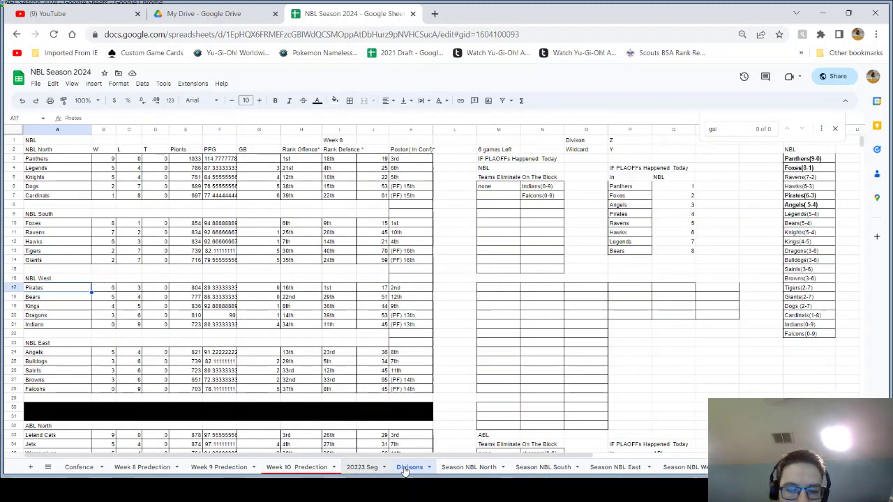
{"action": "left_click", "coordinate": [702, 468]}
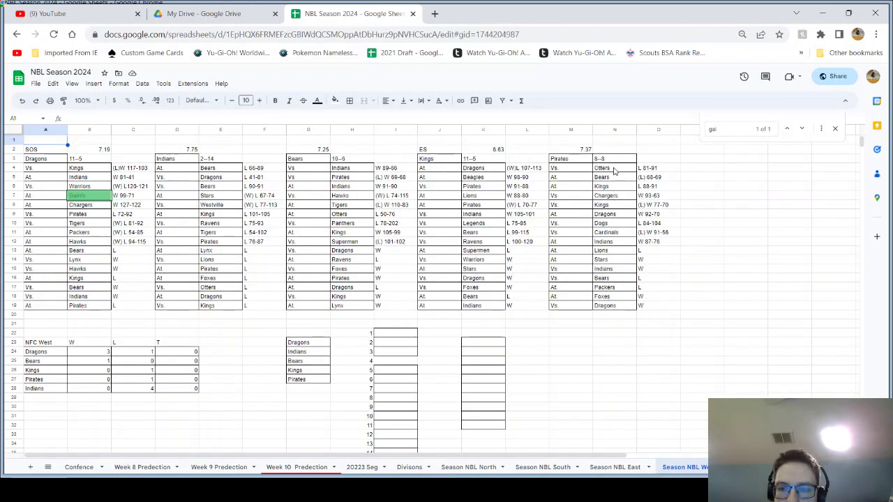
{"action": "left_click", "coordinate": [610, 207]}
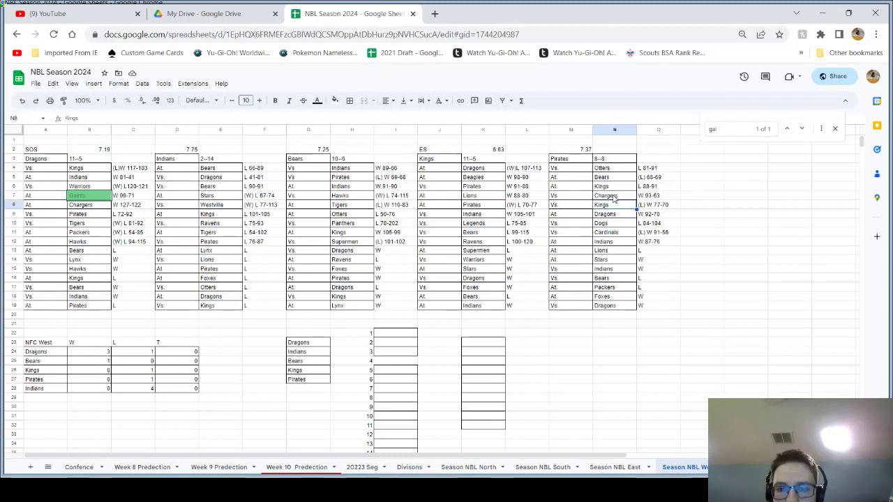
{"action": "left_click", "coordinate": [614, 187]}
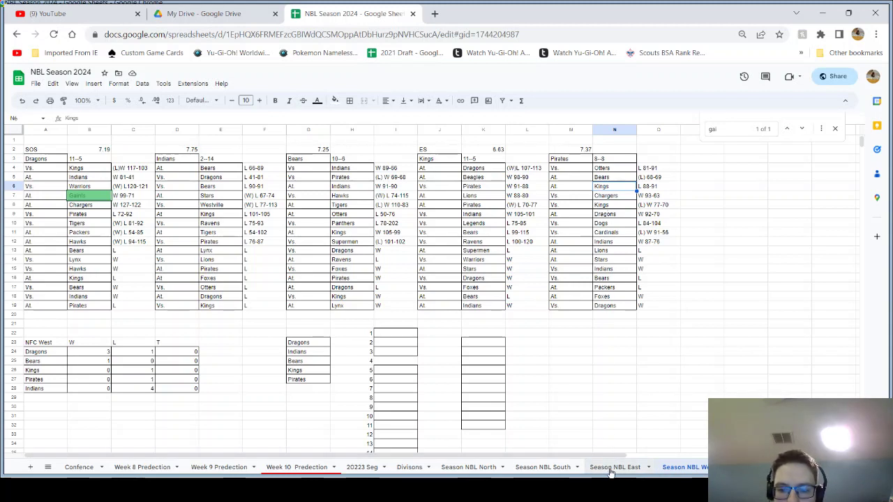
{"action": "left_click", "coordinate": [362, 467]}
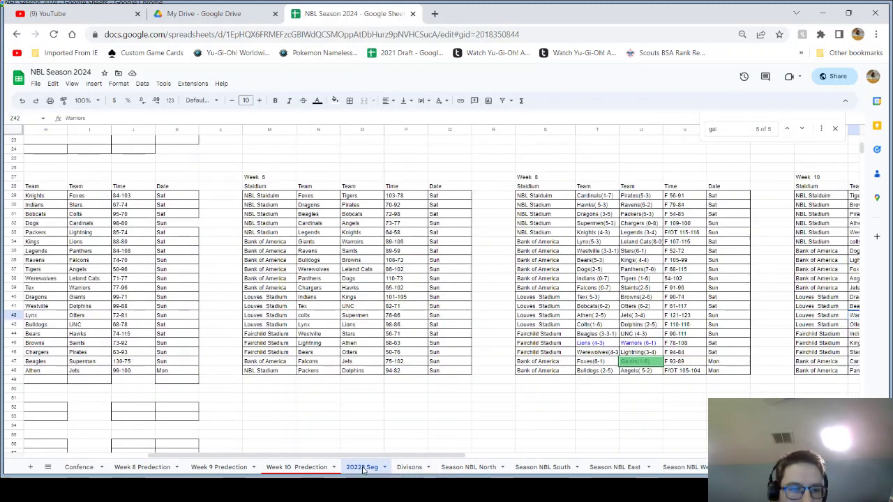
{"action": "left_click", "coordinate": [315, 466]}
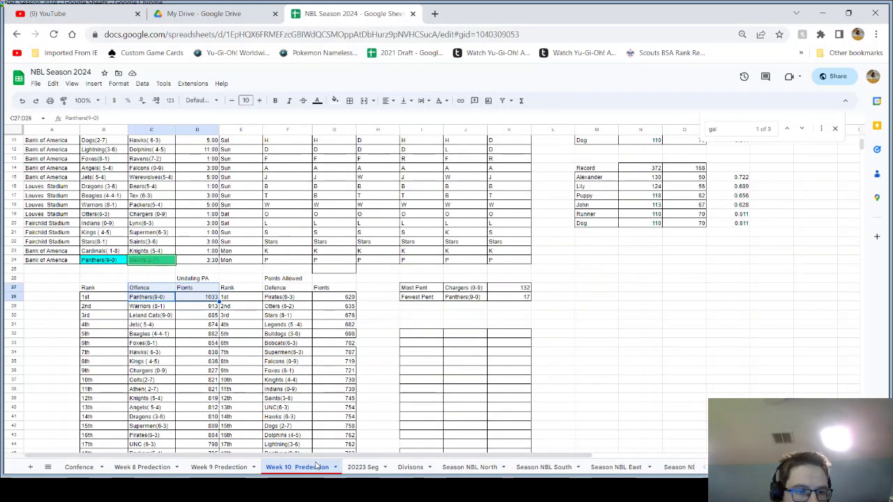
{"action": "left_click", "coordinate": [365, 467]}
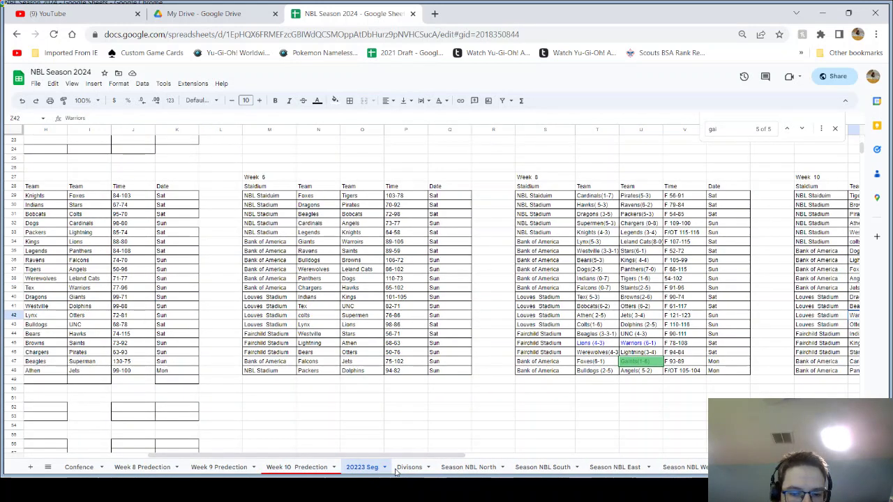
- Examine the Pirates' schedule on the Season NBL West sheet, checking their results against the Bears, Kings and Dogs
{"action": "left_click", "coordinate": [398, 469]}
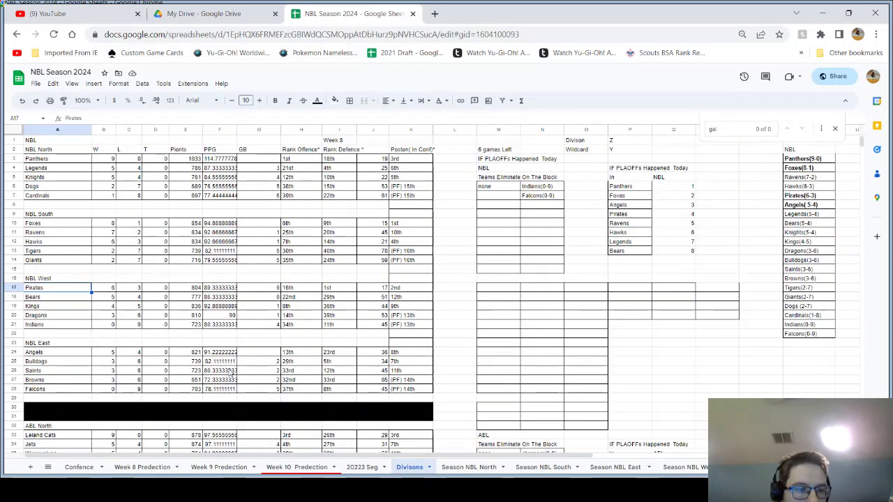
{"action": "left_click", "coordinate": [674, 469]}
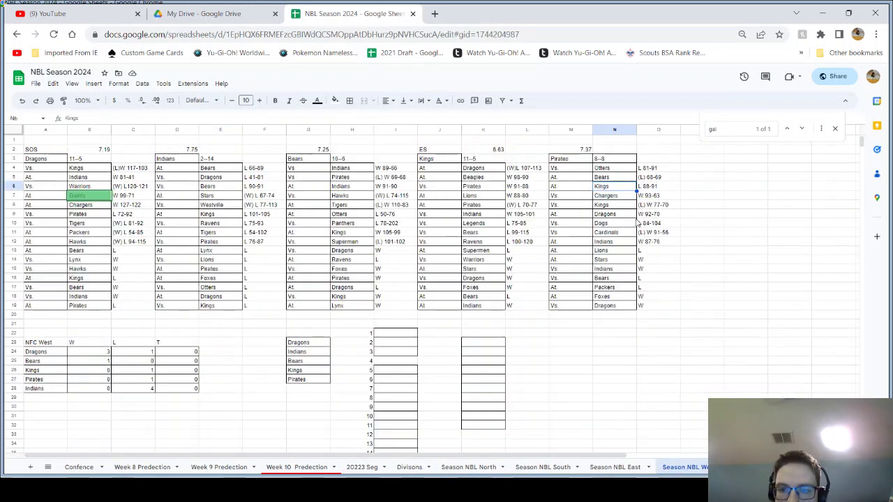
{"action": "left_click", "coordinate": [612, 281]}
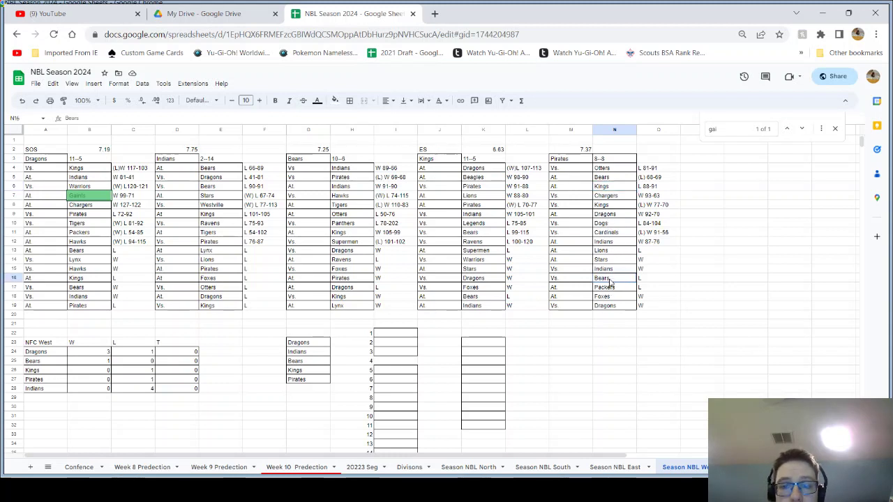
{"action": "left_click", "coordinate": [617, 180]}
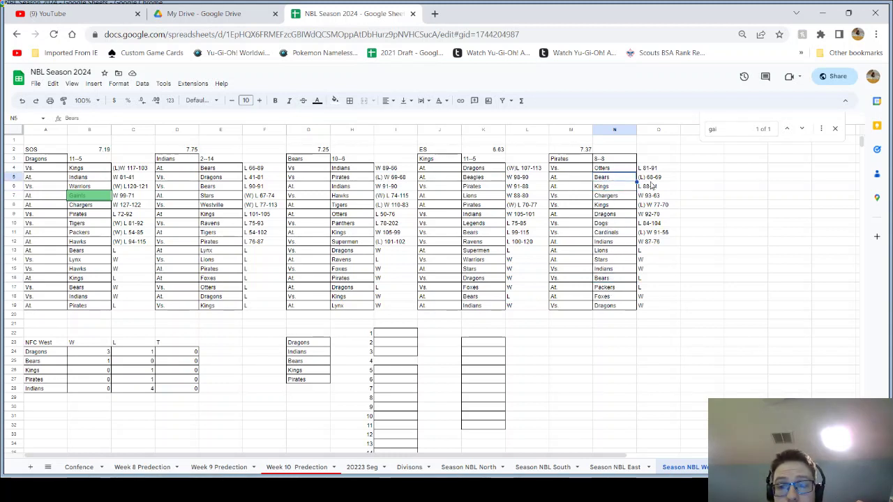
{"action": "left_click", "coordinate": [648, 180]}
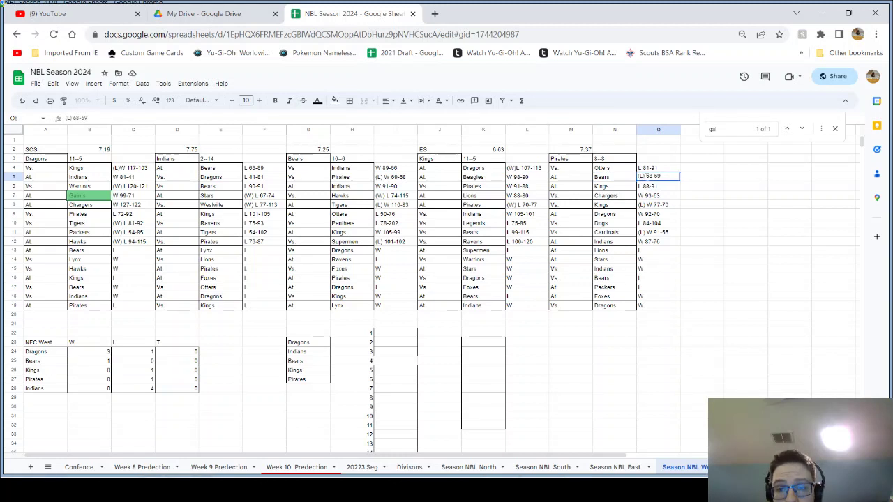
{"action": "double_click", "coordinate": [645, 176]}
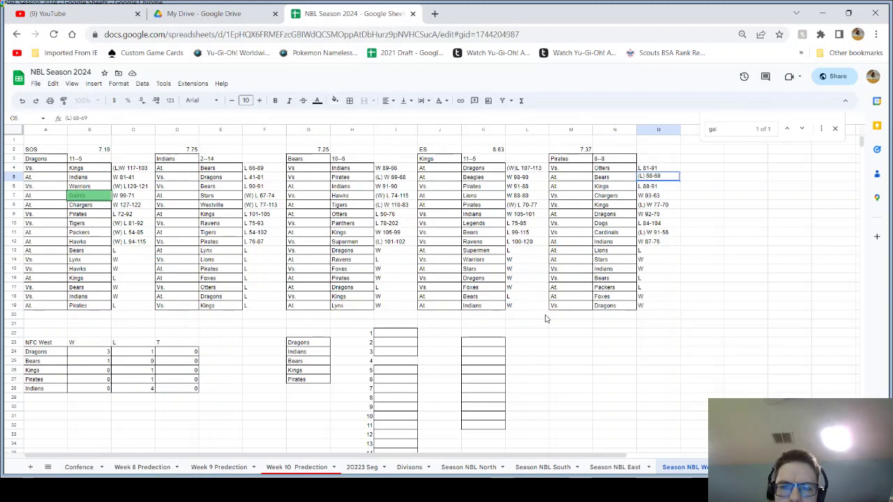
{"action": "left_click", "coordinate": [650, 186]}
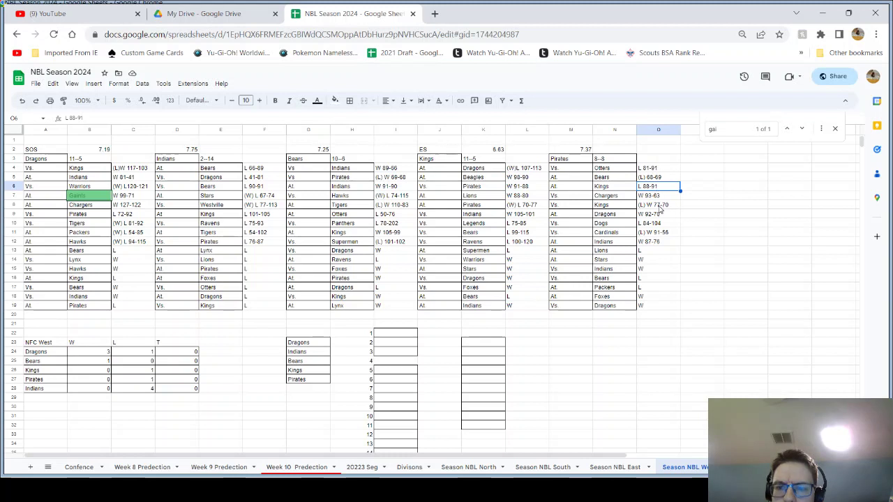
{"action": "left_click", "coordinate": [659, 204]}
{"action": "left_click", "coordinate": [656, 224]}
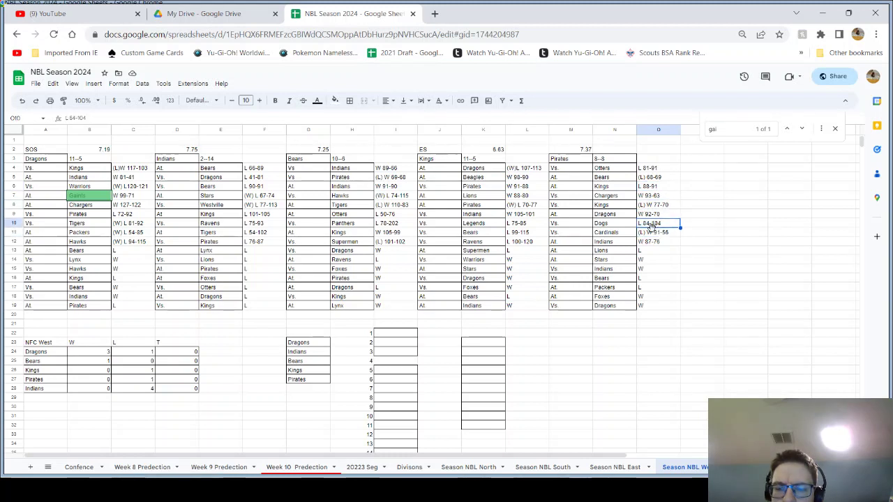
{"action": "left_click", "coordinate": [301, 468]}
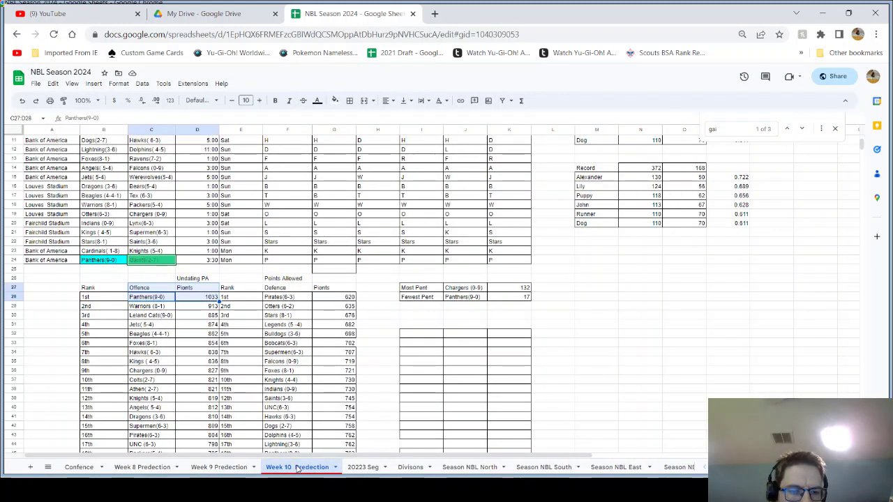
{"action": "left_click", "coordinate": [411, 468]}
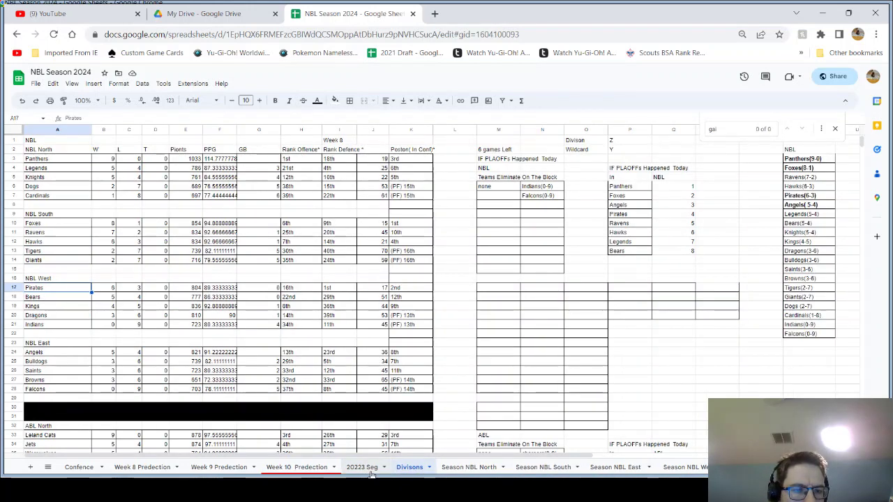
{"action": "left_click", "coordinate": [372, 472]}
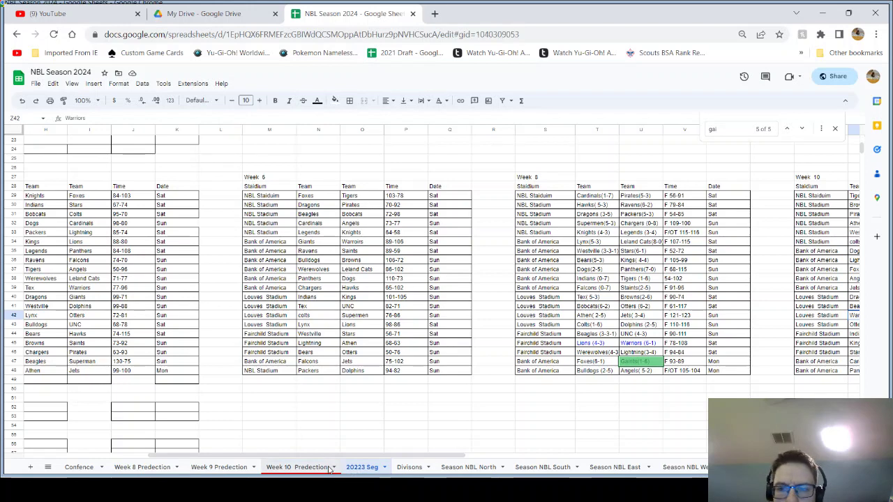
{"action": "left_click", "coordinate": [300, 467]}
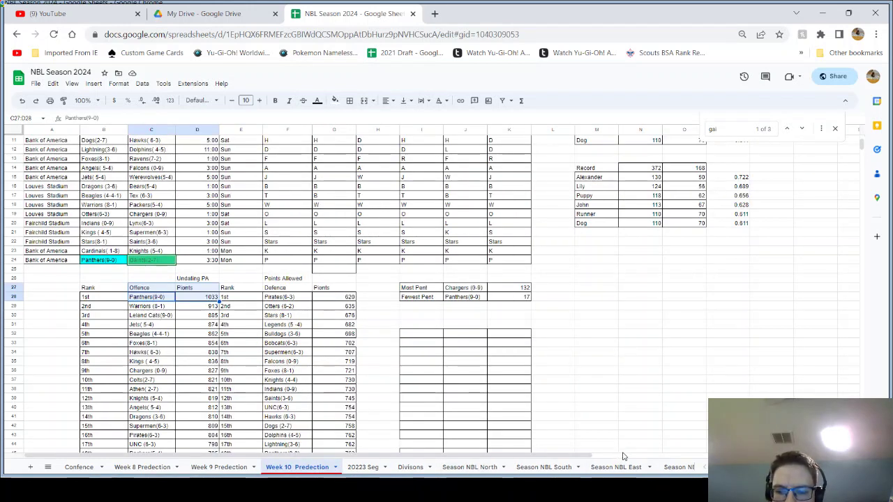
- Change the Pirates' first result against the Bears to "(L) W 69-68" on the Season NBL West sheet
{"action": "left_click", "coordinate": [674, 469]}
{"action": "left_click", "coordinate": [648, 179]}
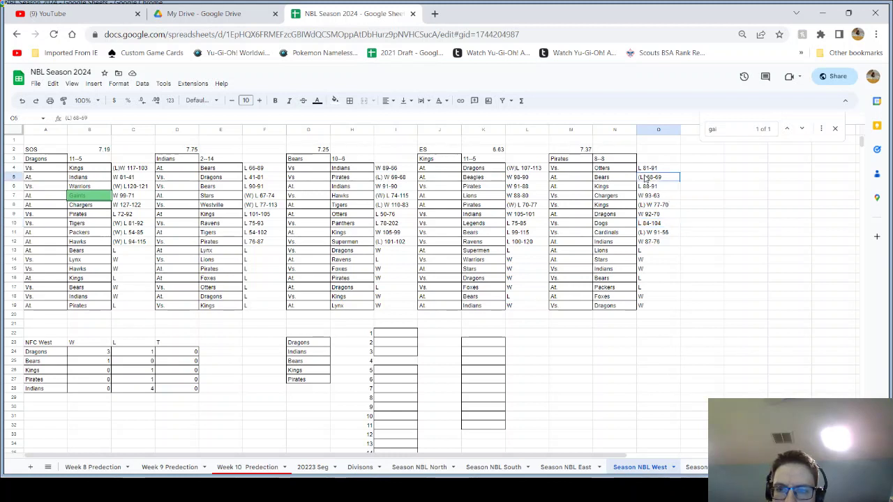
{"action": "double_click", "coordinate": [650, 179]}
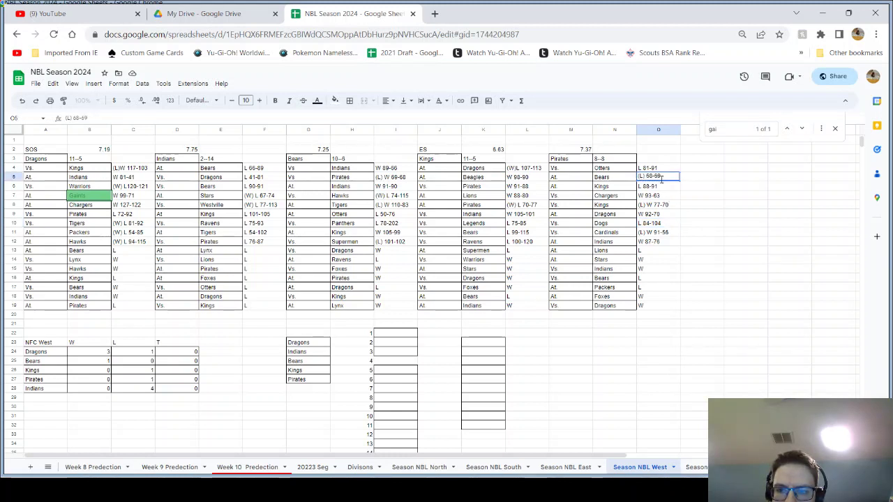
{"action": "key", "text": "shift+Left"}
{"action": "key", "text": "shift+Left"}
{"action": "key", "text": "shift+Left"}
{"action": "key", "text": "shift+Left"}
{"action": "key", "text": "shift+Left"}
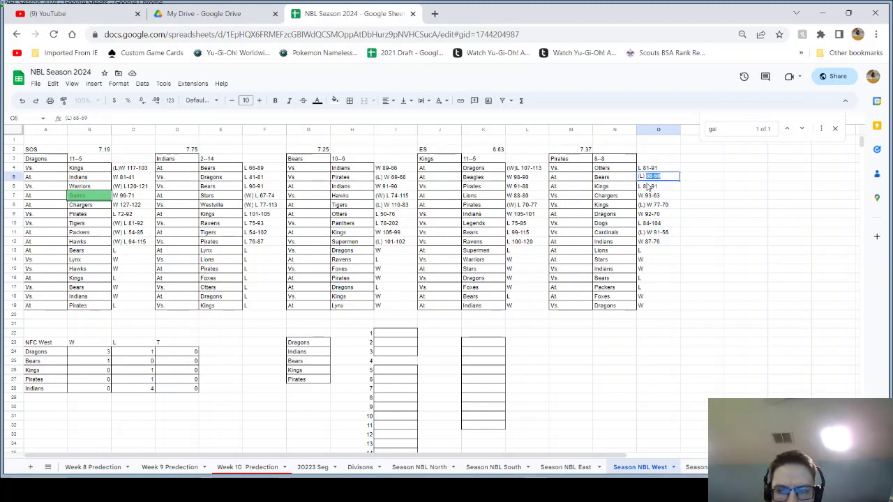
{"action": "type", "text": "98"}
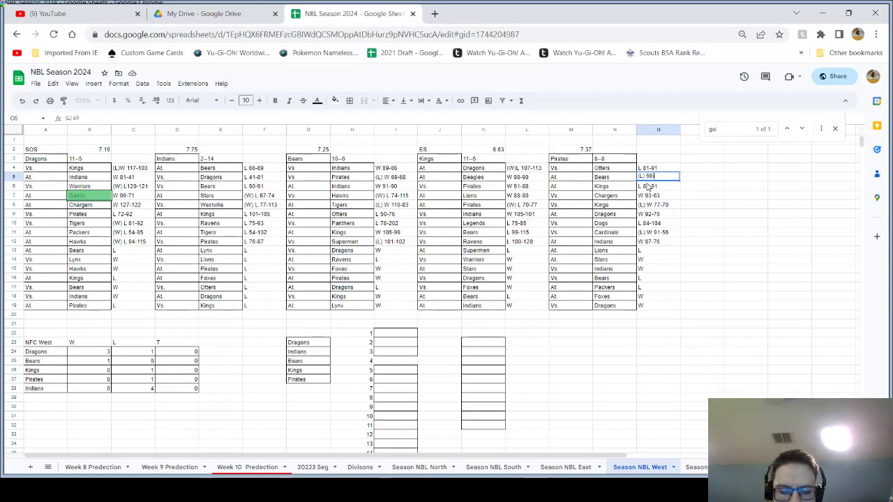
{"action": "type", "text": "9-68"}
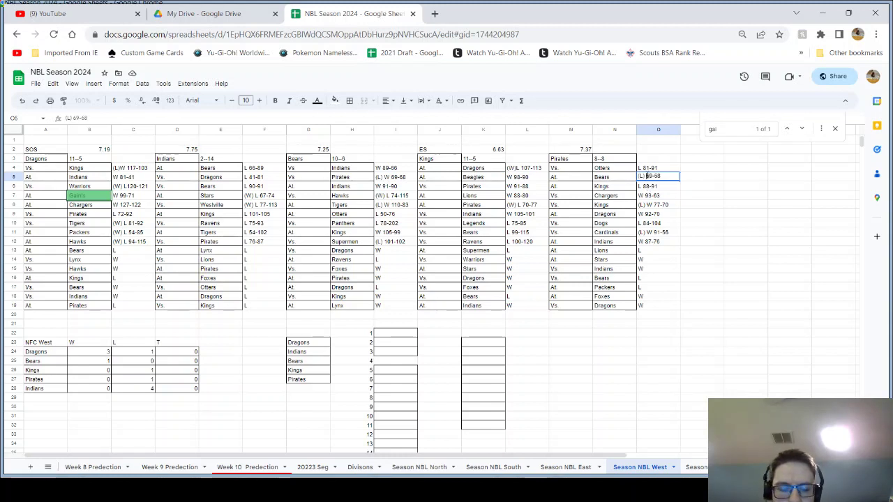
{"action": "type", "text": "W"}
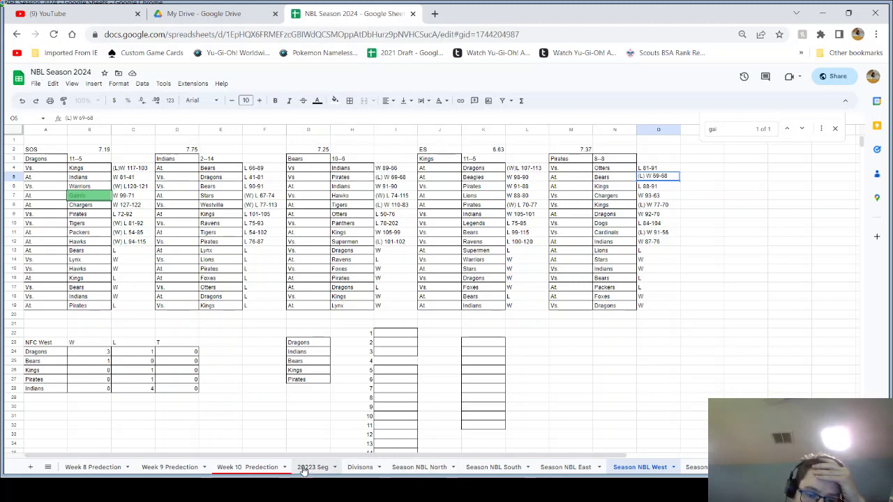
{"action": "left_click", "coordinate": [326, 467]}
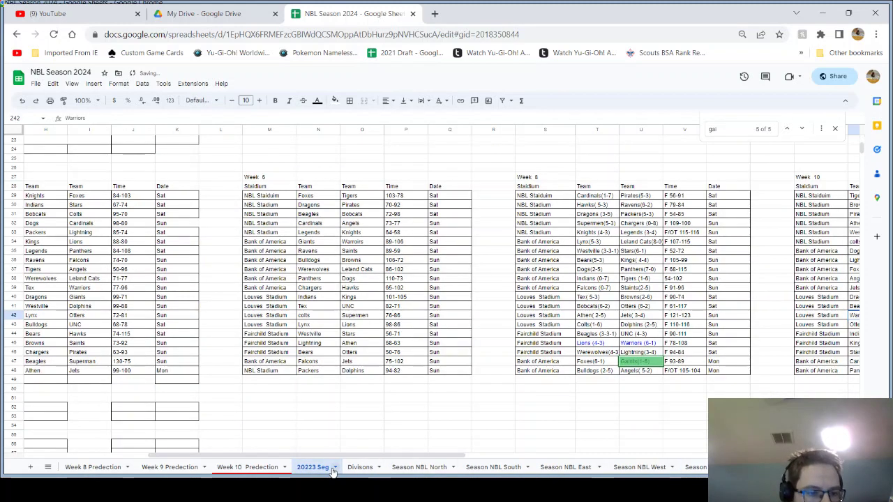
- Check the Pirates' two games against the Dragons on the Season NBL West sheet
{"action": "left_click", "coordinate": [376, 467]}
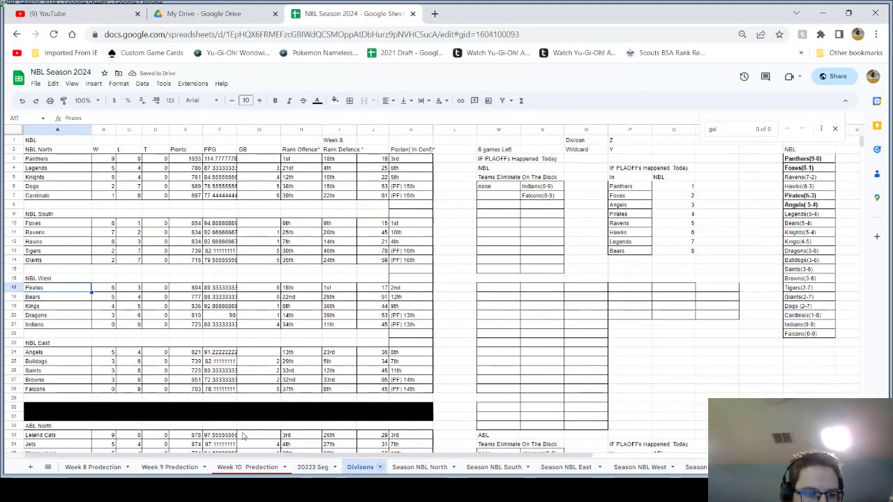
{"action": "left_click", "coordinate": [661, 472]}
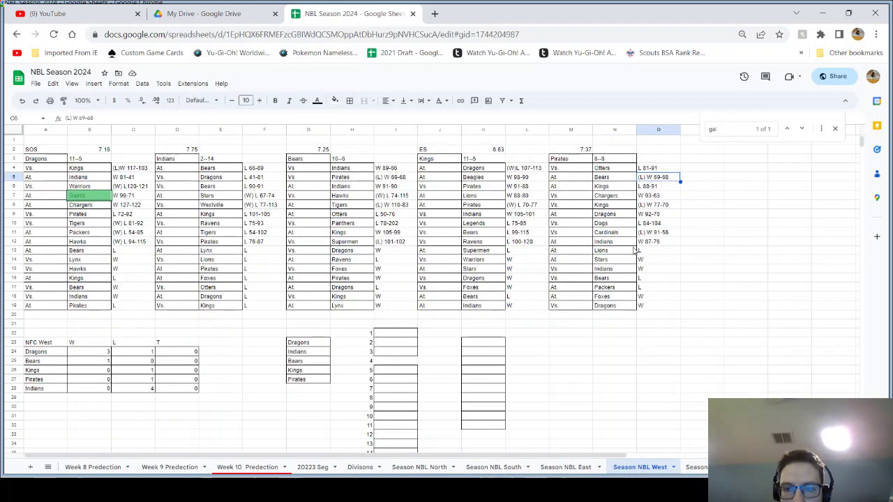
{"action": "left_click", "coordinate": [613, 215]}
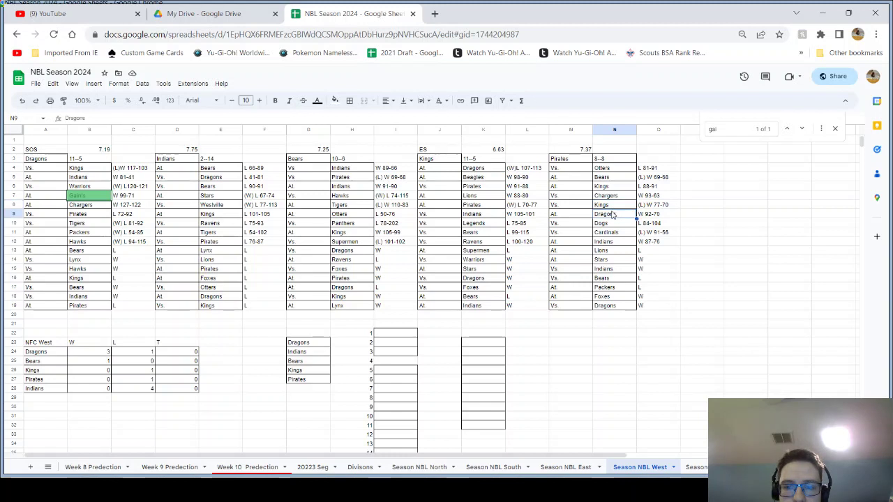
{"action": "left_click", "coordinate": [623, 308]}
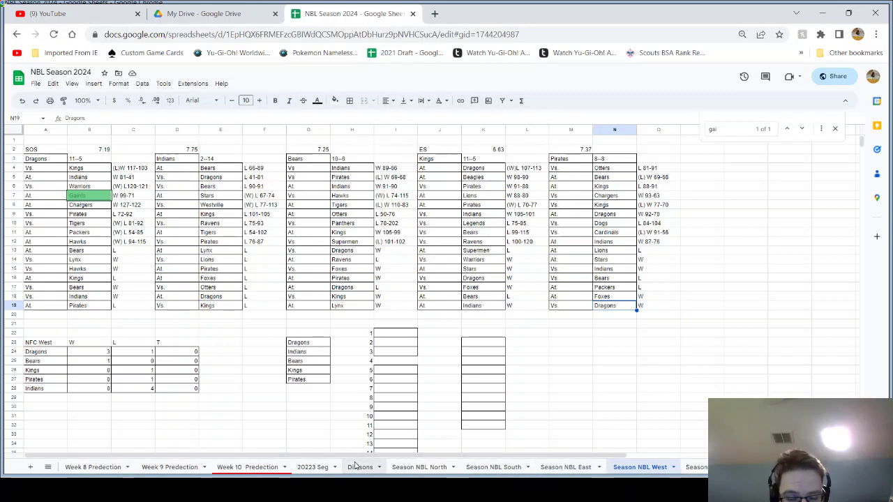
- Review the NBL West standings on the Divisons sheet, comparing the Dragons and Indians with the top three teams and checking the elimination list
{"action": "left_click", "coordinate": [322, 467]}
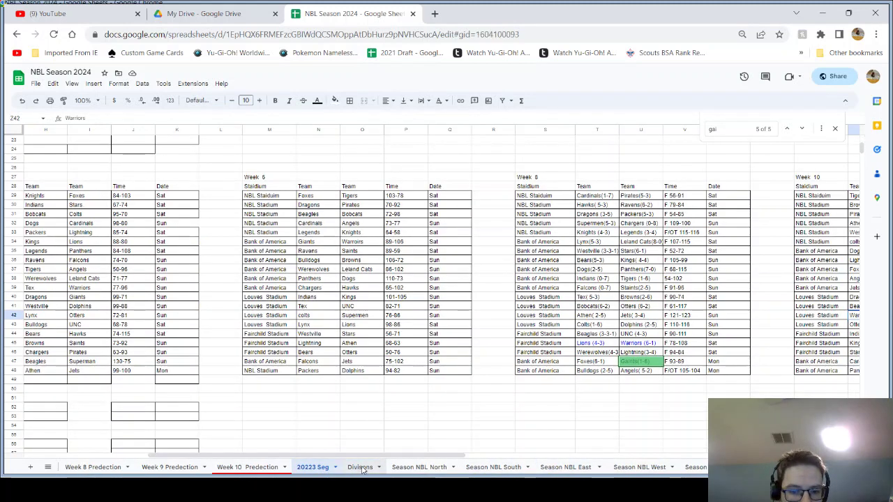
{"action": "left_click", "coordinate": [360, 468]}
{"action": "left_click", "coordinate": [64, 316]}
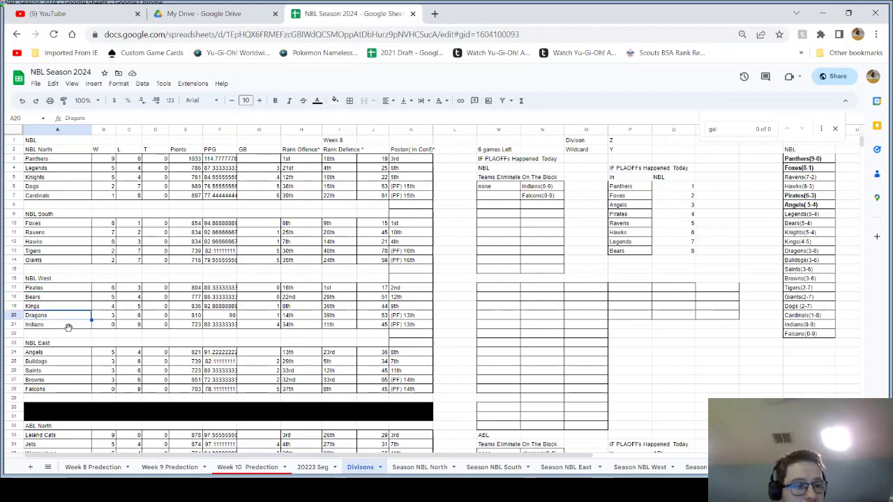
{"action": "left_click", "coordinate": [67, 325]}
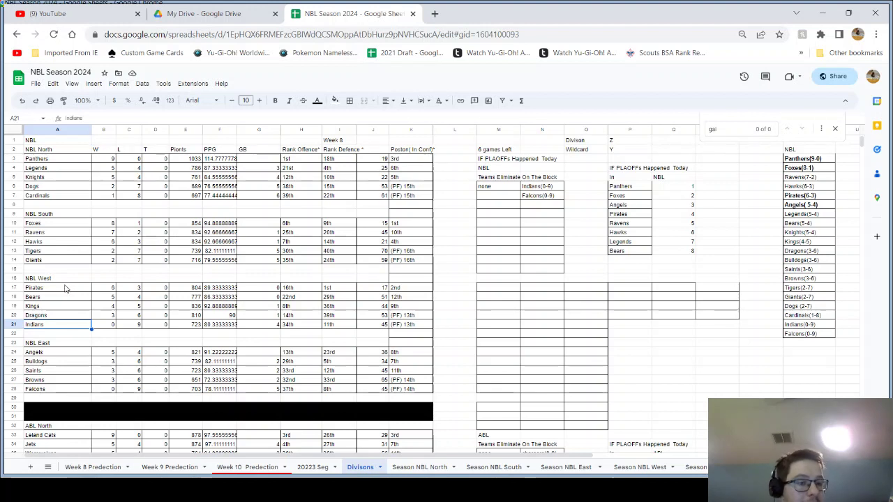
{"action": "mouse_move", "coordinate": [71, 291]}
{"action": "left_mouse_down"}
{"action": "mouse_move", "coordinate": [74, 314]}
{"action": "mouse_move", "coordinate": [74, 305]}
{"action": "left_mouse_up"}
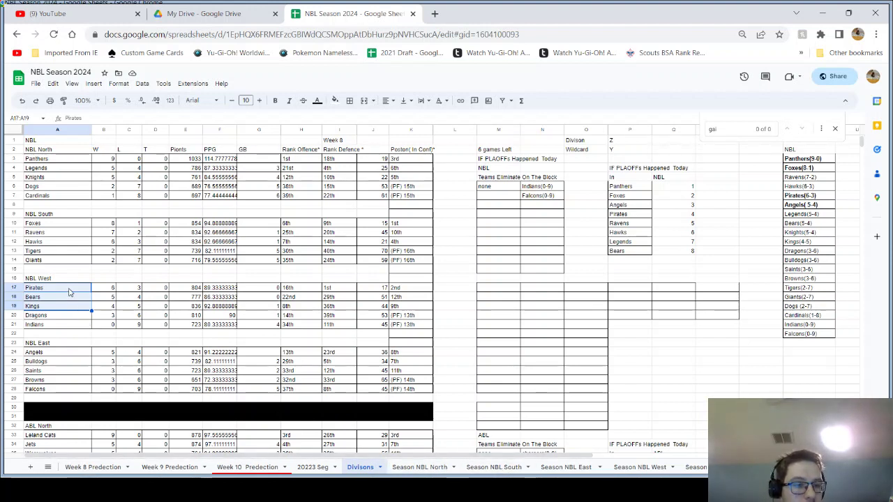
{"action": "left_click", "coordinate": [68, 290]}
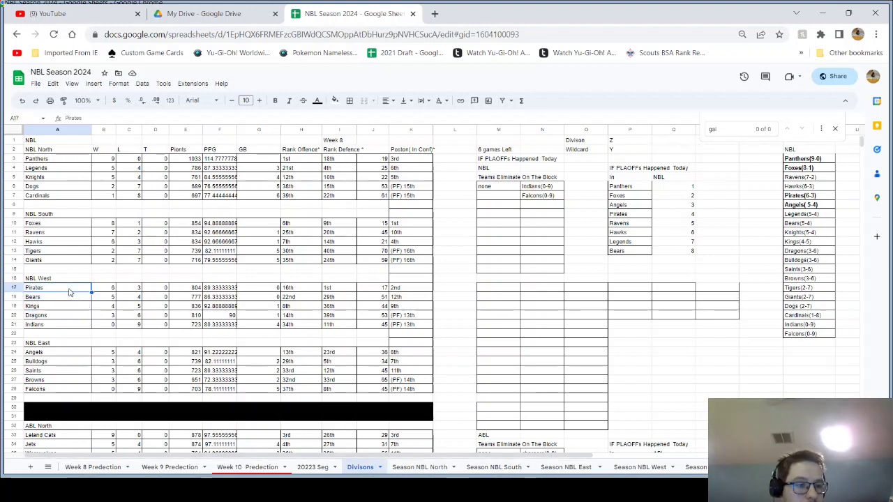
{"action": "left_click", "coordinate": [544, 188]}
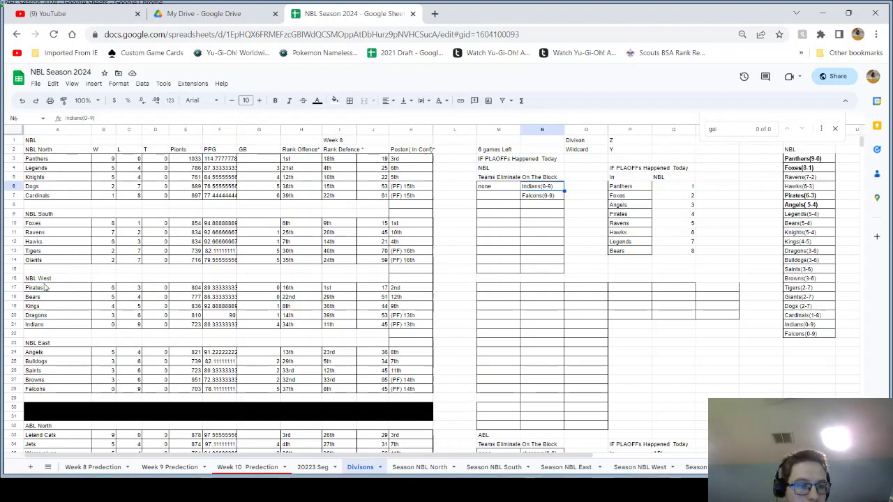
{"action": "left_click_drag", "start_coordinate": [59, 289], "coordinate": [60, 311]}
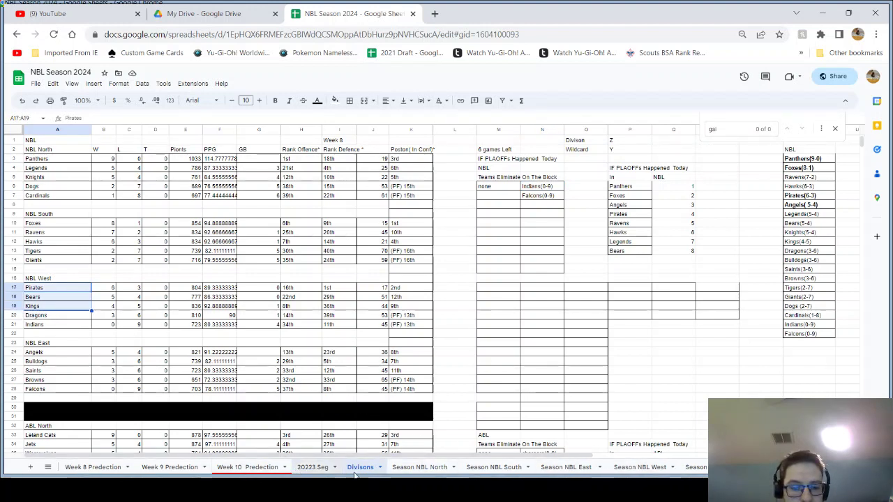
- Review the Angels in the NBL East, and the ABL North standings from the Leland Cats down to Athen's win count
{"action": "left_click", "coordinate": [64, 353]}
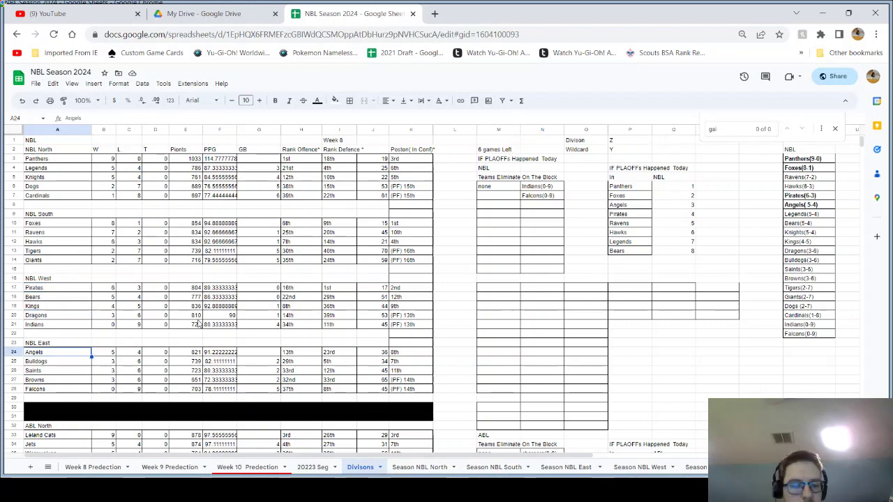
{"action": "scroll", "coordinate": [186, 326], "scroll_direction": "down", "scroll_amount": 2}
{"action": "scroll", "coordinate": [185, 326], "scroll_direction": "down", "scroll_amount": 3}
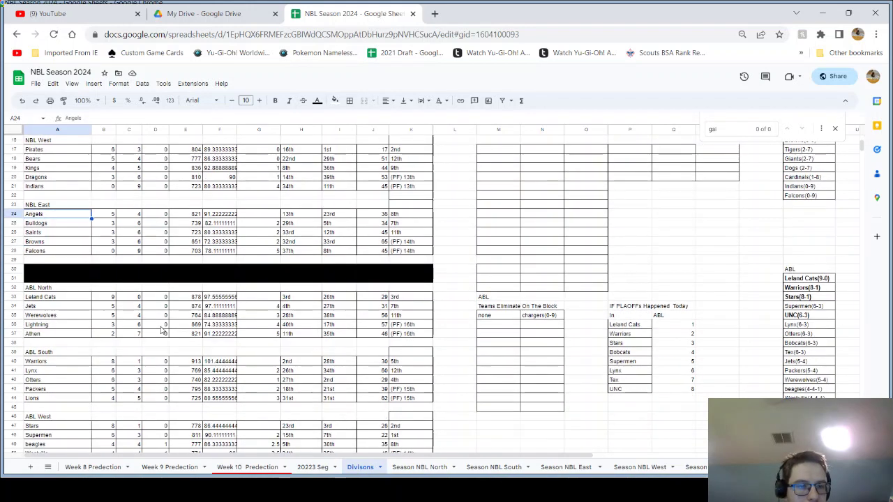
{"action": "left_click", "coordinate": [83, 301]}
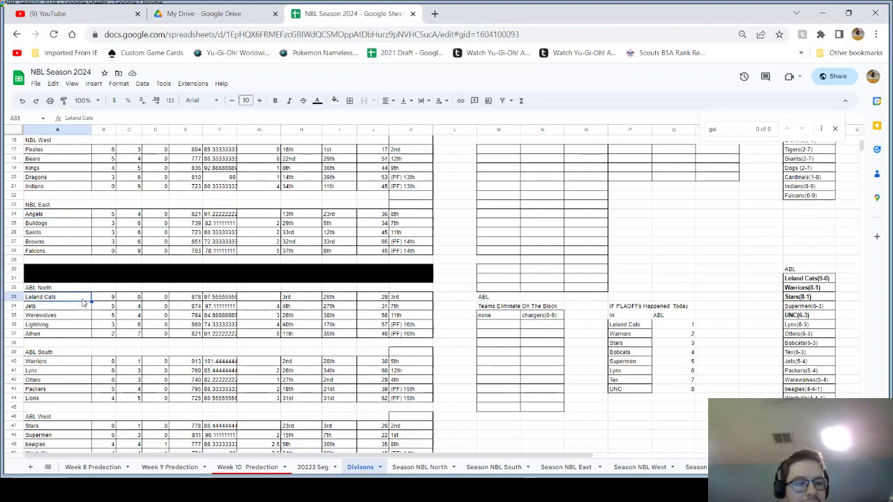
{"action": "left_click", "coordinate": [81, 336]}
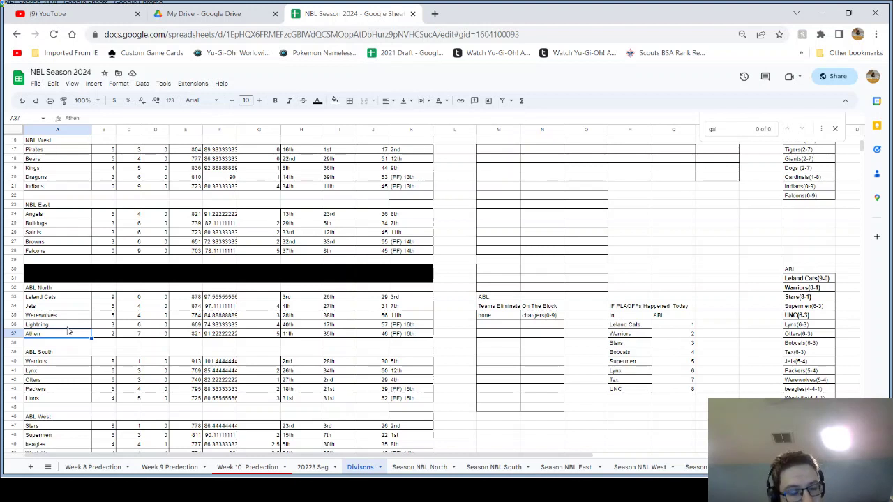
{"action": "left_click", "coordinate": [112, 337]}
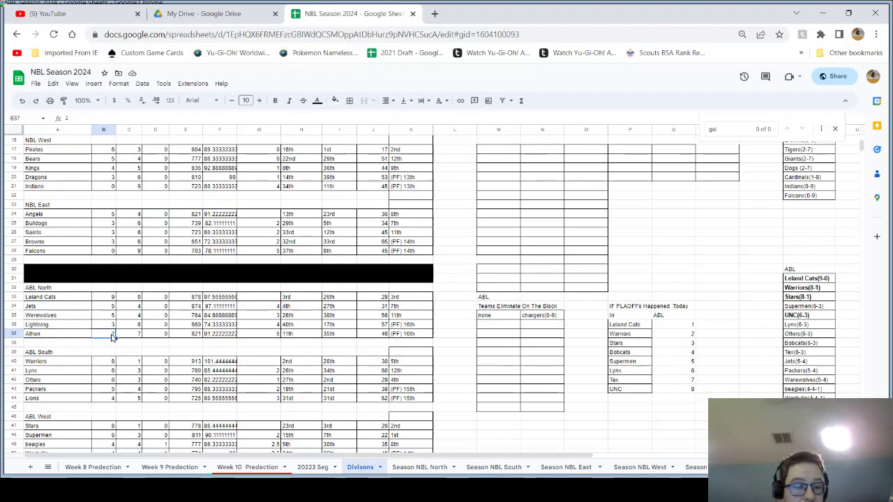
- Review the ABL North teams from the Leland Cats to Lightning and the ABL South leaders, the Warriors, on the Divisons sheet
{"action": "left_click", "coordinate": [83, 309]}
{"action": "left_click", "coordinate": [82, 324], "text": "shift"}
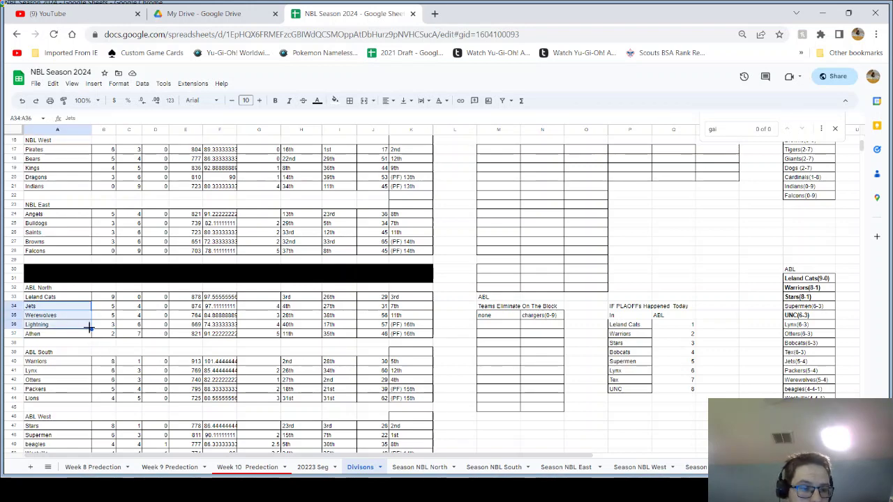
{"action": "scroll", "coordinate": [84, 326], "scroll_direction": "down", "scroll_amount": 1}
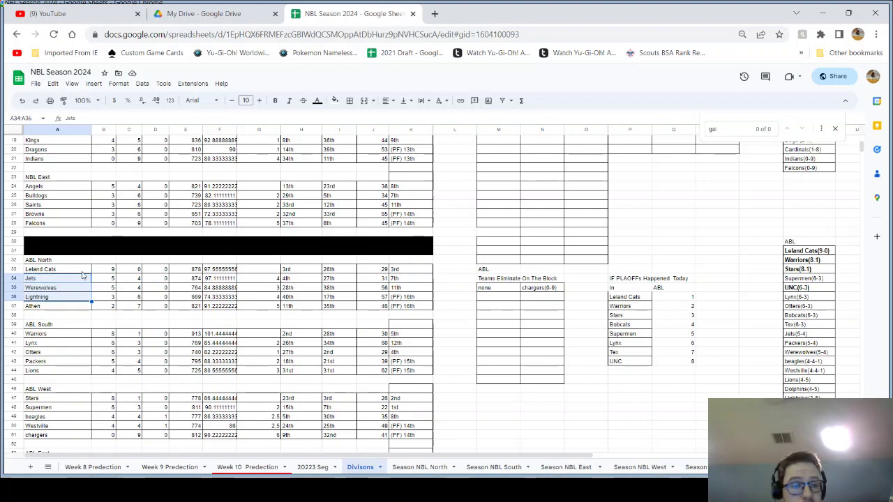
{"action": "left_click", "coordinate": [80, 271]}
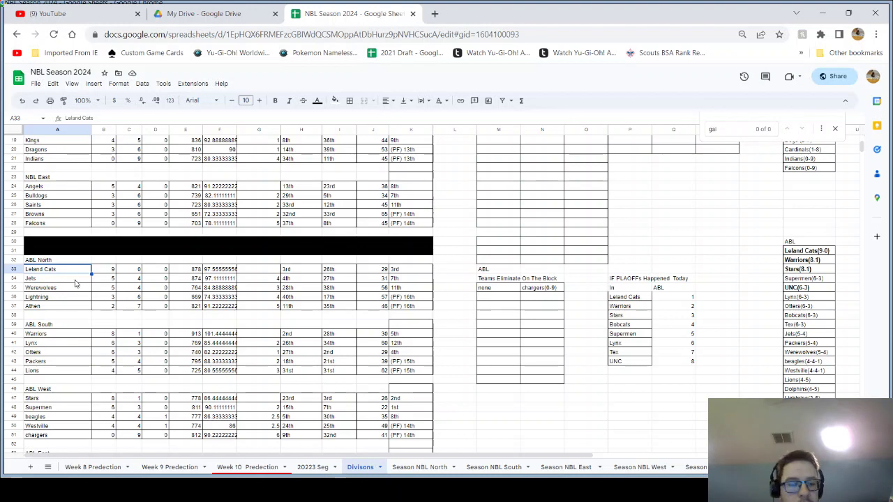
{"action": "left_click", "coordinate": [60, 336]}
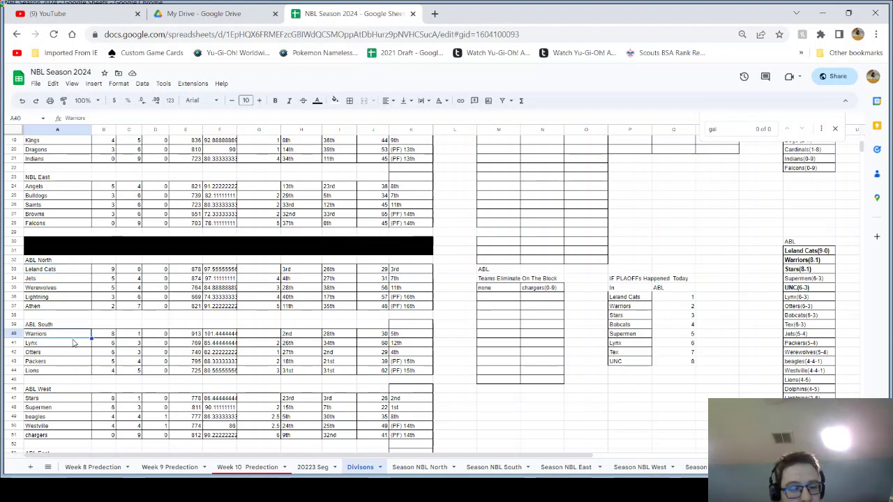
{"action": "scroll", "coordinate": [70, 336], "scroll_direction": "down", "scroll_amount": 2}
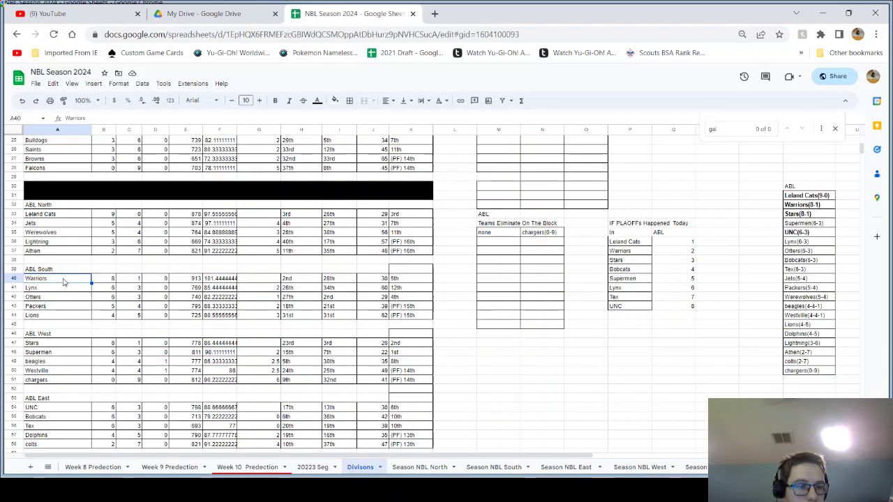
{"action": "scroll", "coordinate": [66, 335], "scroll_direction": "down", "scroll_amount": 1}
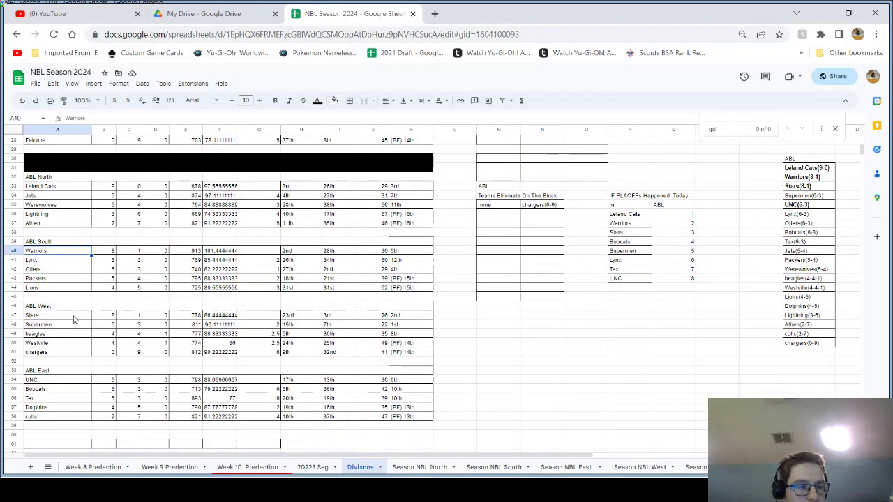
- Review the chargers in the ABL West and compare UNC, Bobcats and Tex with the colts in the ABL East
{"action": "left_click", "coordinate": [84, 352]}
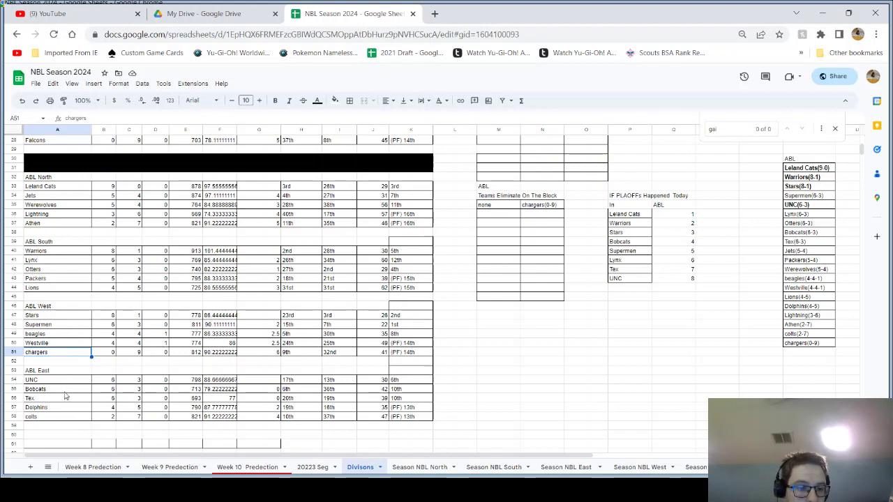
{"action": "left_click_drag", "start_coordinate": [64, 382], "coordinate": [68, 402]}
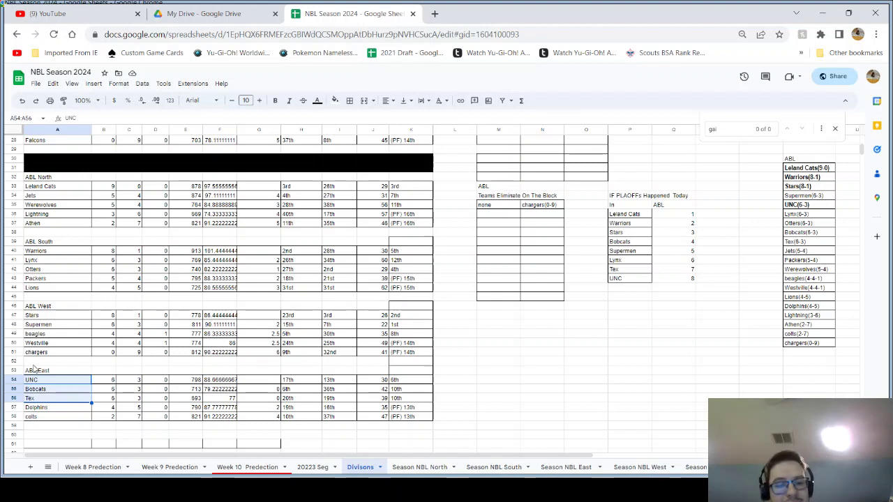
{"action": "left_click", "coordinate": [49, 416]}
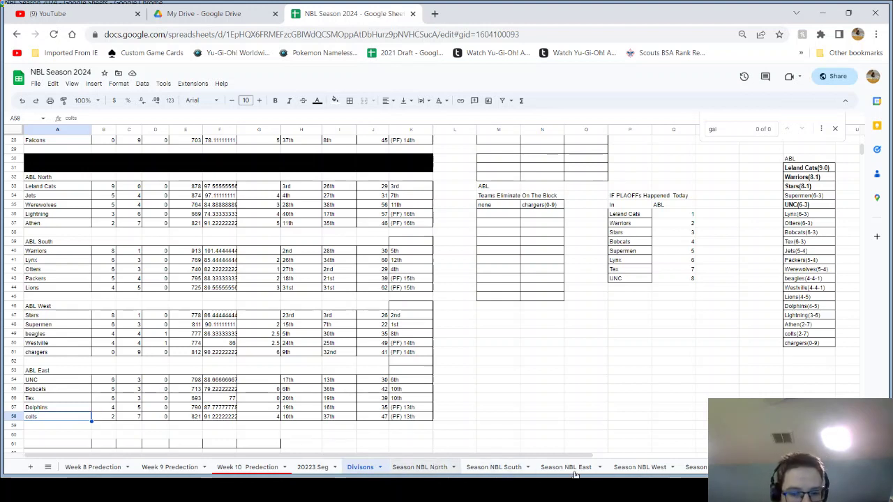
- Examine the Bobcats' and colts' schedules on the Season ABL East sheet
{"action": "scroll", "coordinate": [701, 471], "scroll_direction": "down", "scroll_amount": 3}
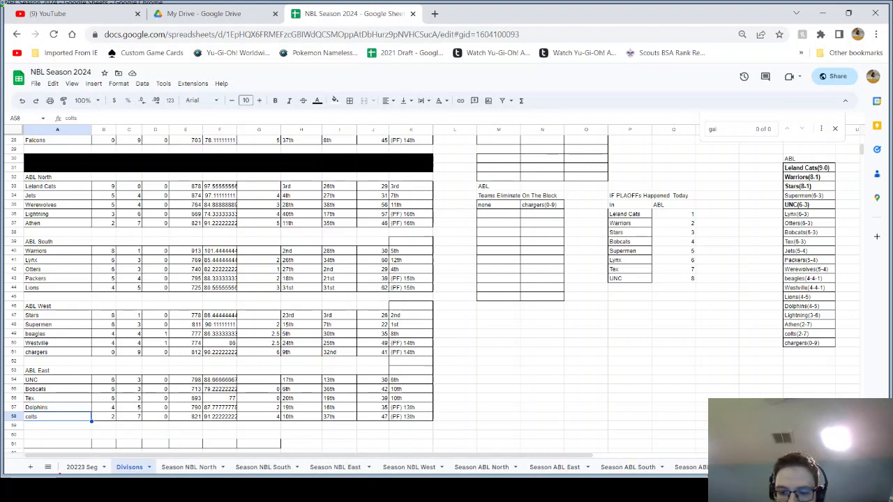
{"action": "left_click", "coordinate": [700, 468]}
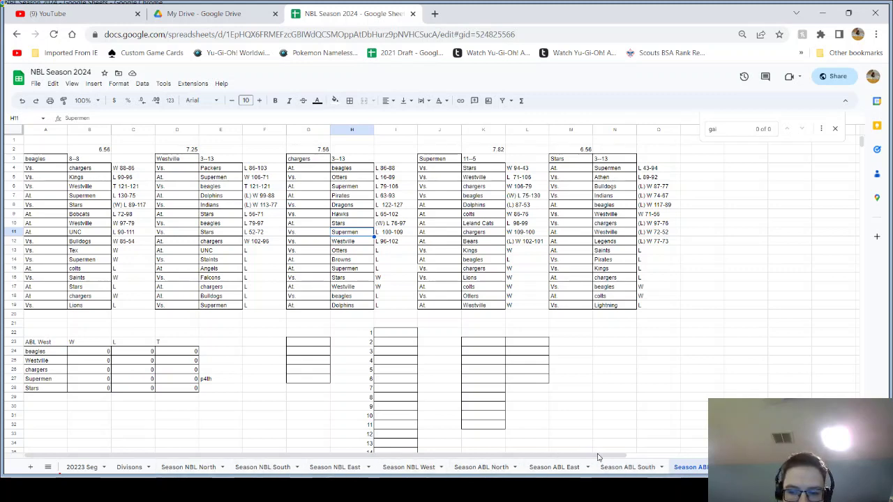
{"action": "left_click", "coordinate": [129, 466]}
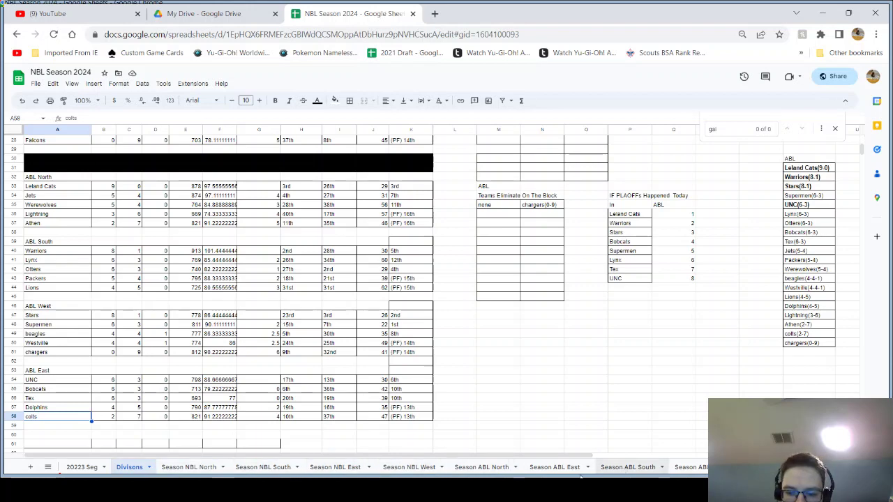
{"action": "left_click", "coordinate": [554, 466]}
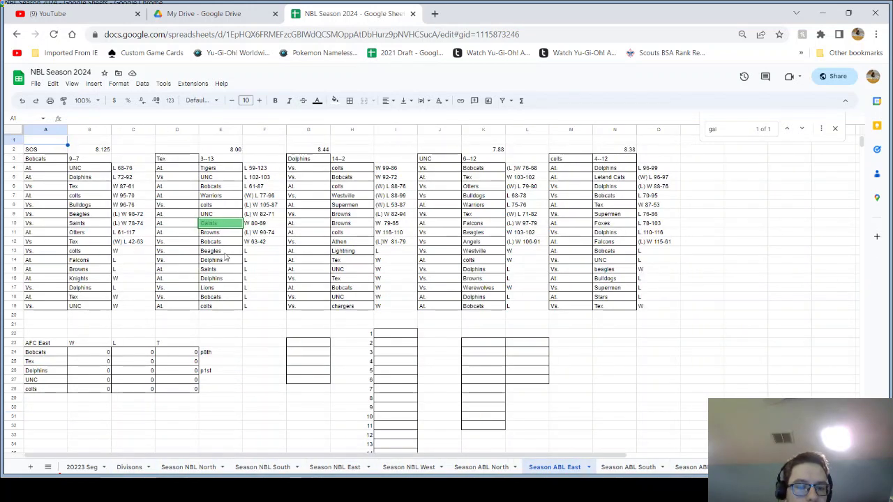
{"action": "left_click", "coordinate": [35, 159]}
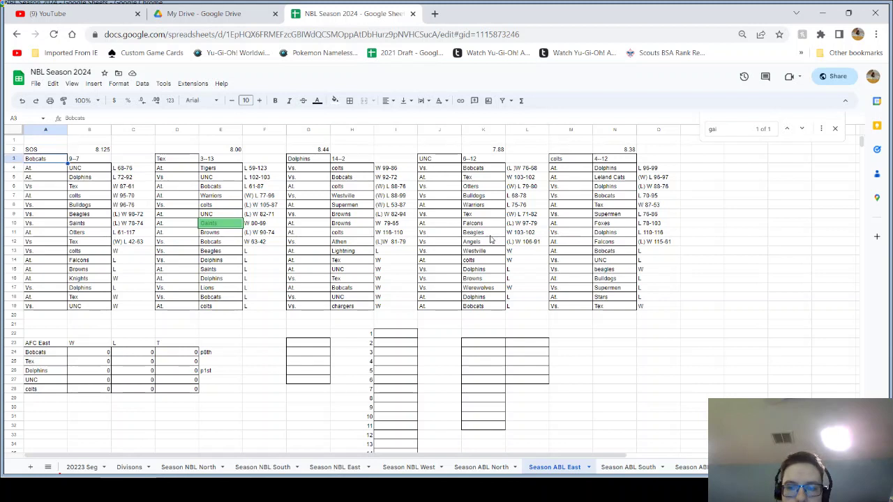
{"action": "left_click", "coordinate": [598, 307]}
{"action": "left_click", "coordinate": [573, 159]}
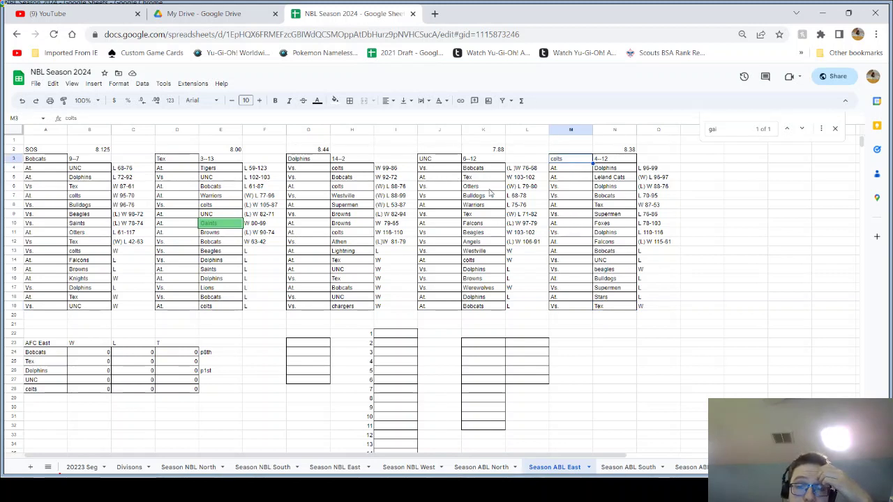
- Check UNC's upcoming game at the colts and the Dolphins' two games against Tex, and return to the Divisons sheet
{"action": "left_click", "coordinate": [481, 260]}
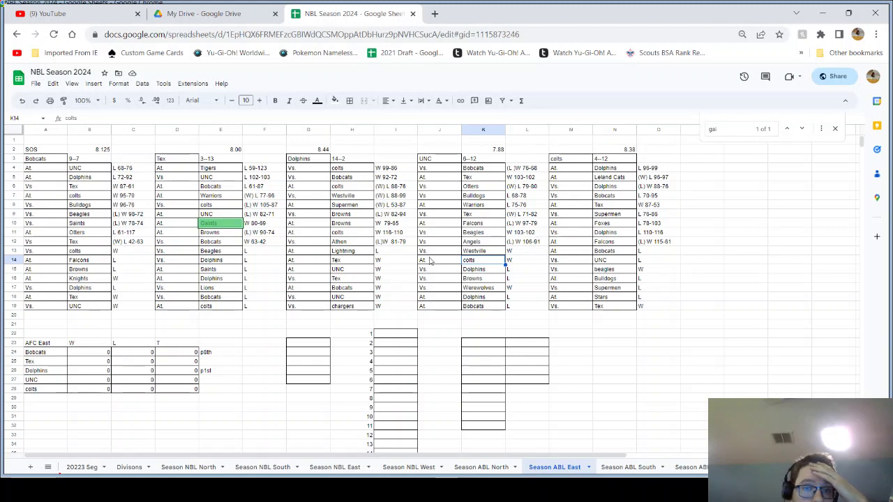
{"action": "left_click", "coordinate": [347, 262]}
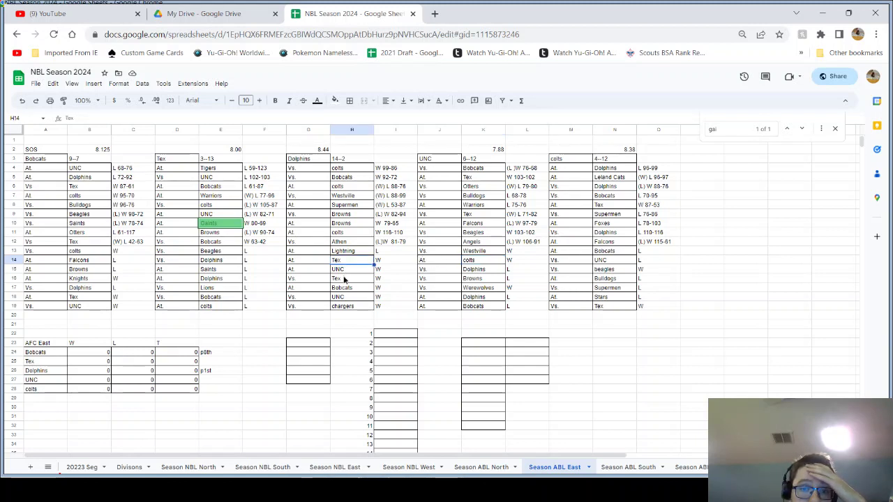
{"action": "left_click", "coordinate": [344, 280]}
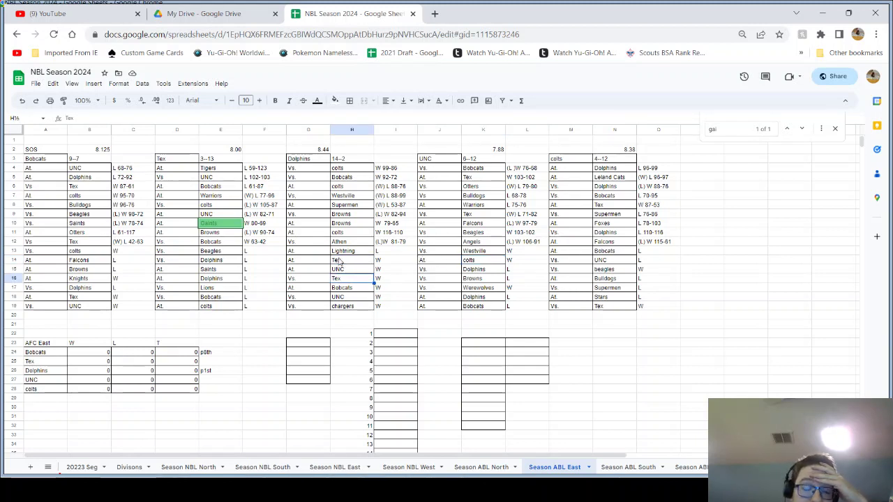
{"action": "left_click", "coordinate": [129, 466]}
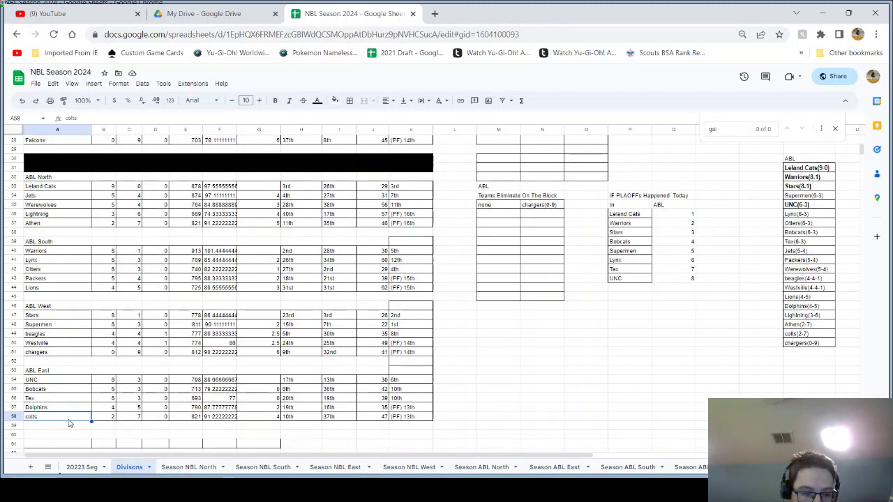